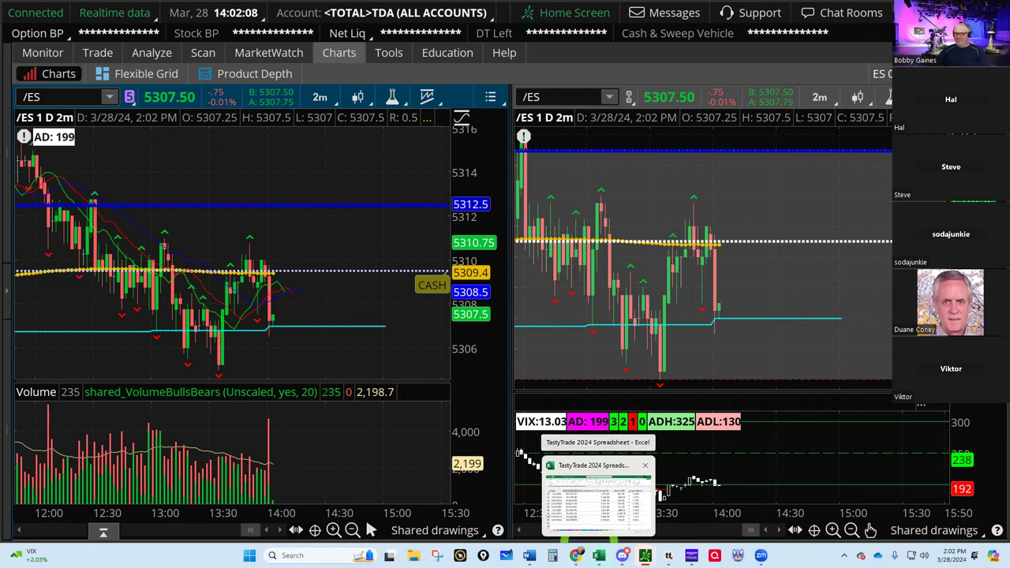
# Switch to Excel and open the recent workbook MEGA TastyTrade 2024 Spreadsheet.
pyautogui.click(575, 555)
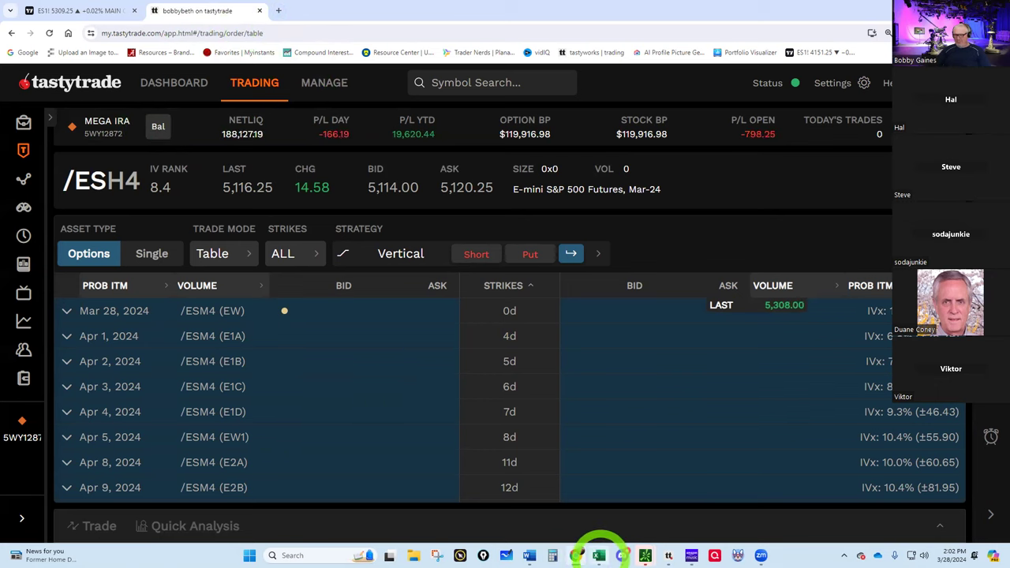
pyautogui.click(598, 554)
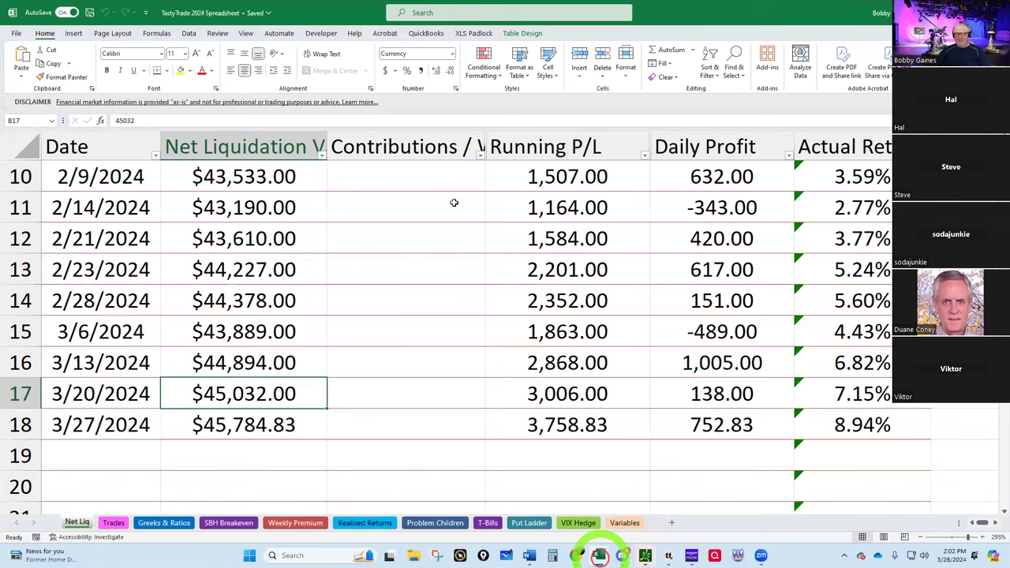
pyautogui.click(16, 35)
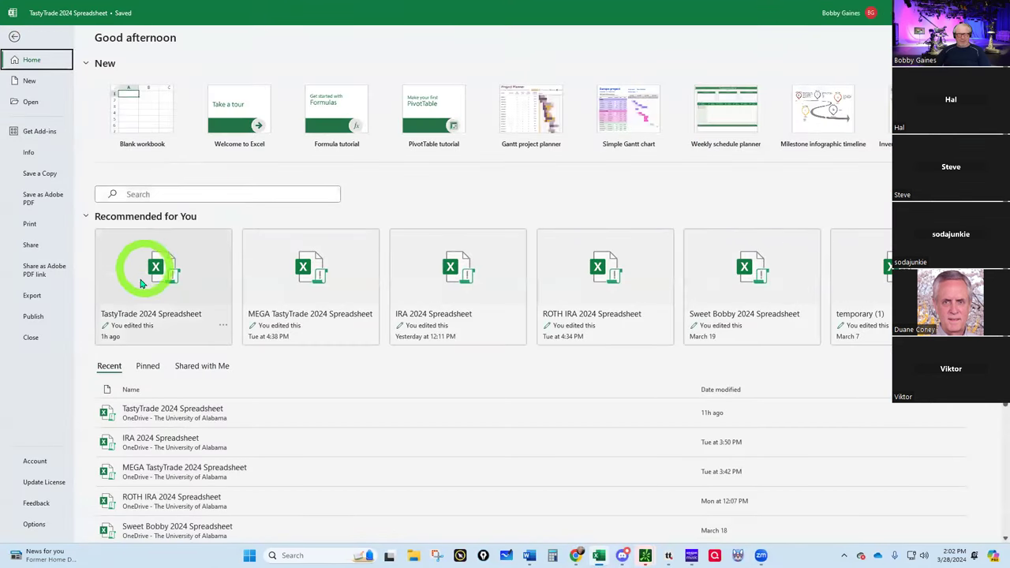
pyautogui.click(163, 474)
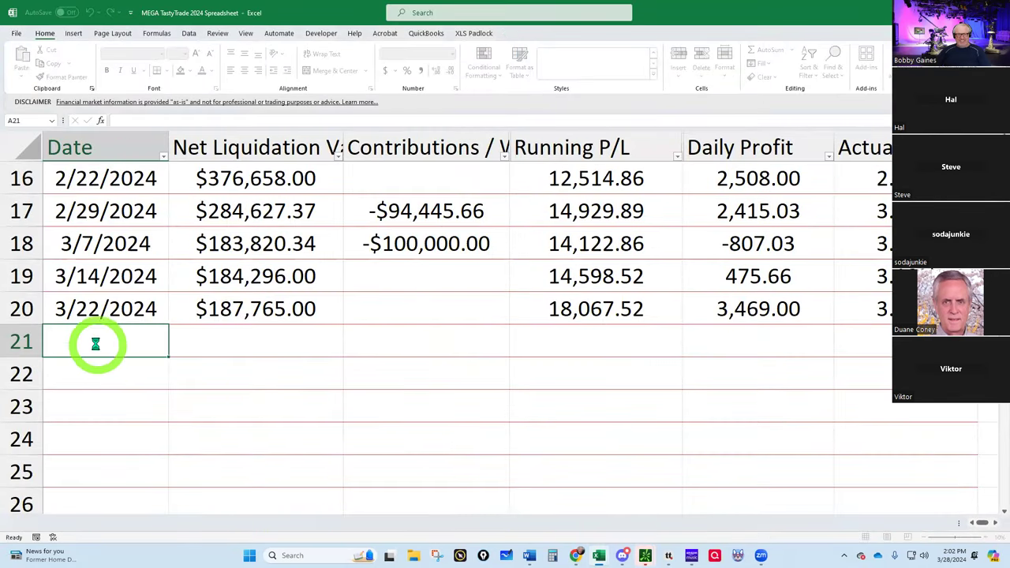
# Enter the date 3/28/24 in cell A21 of the Net Liq sheet.
pyautogui.click(96, 340)
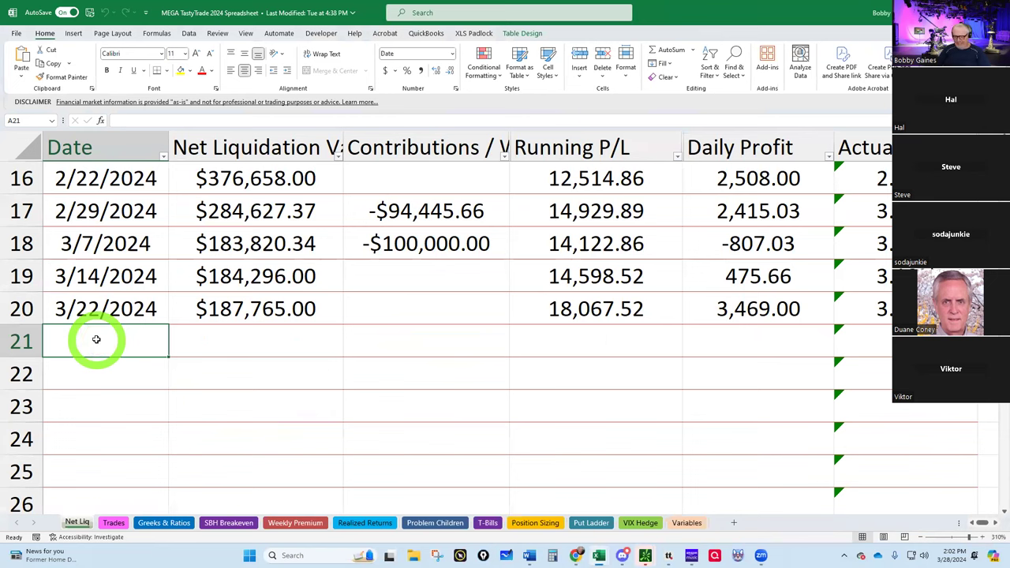
pyautogui.write('3/28/24')
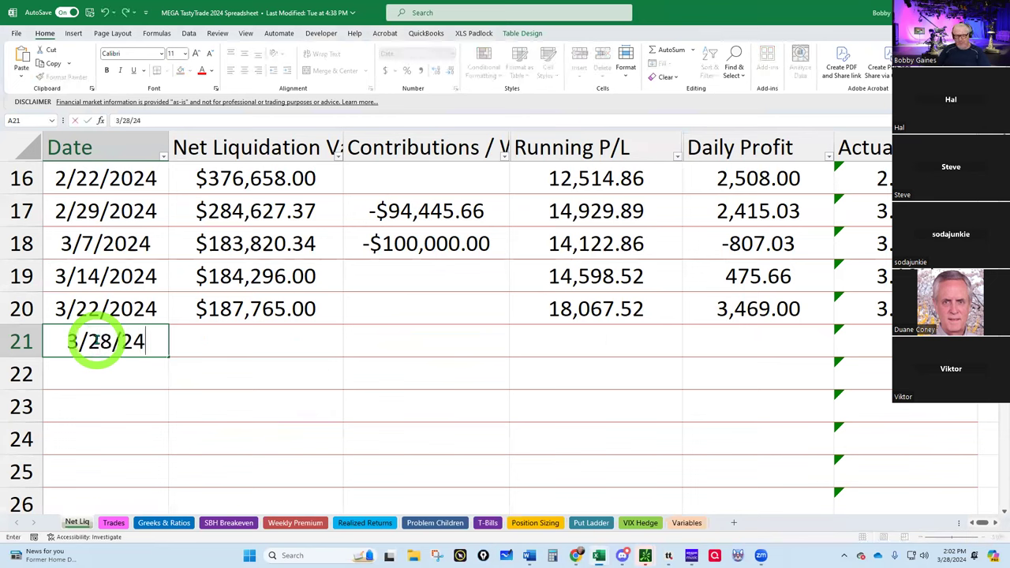
pyautogui.press('Tab')
# Check the MEGA IRA net liq in tastytrade and enter 188110 as the Net Liquidation Value in cell B21 of the MEGA workbook.
pyautogui.moveTo(645, 555)
pyautogui.click(575, 556)
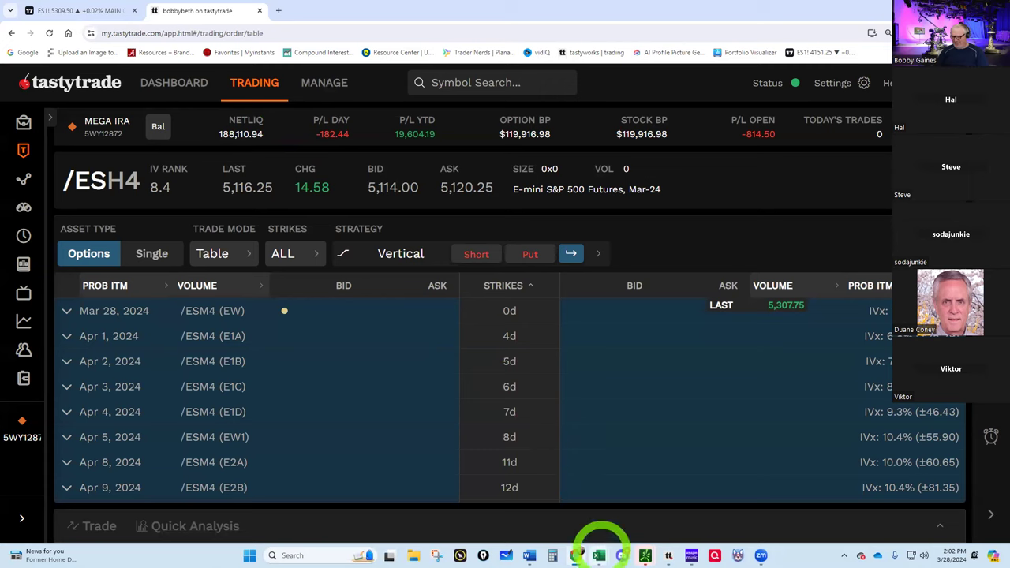
pyautogui.moveTo(599, 556)
pyautogui.click(638, 498)
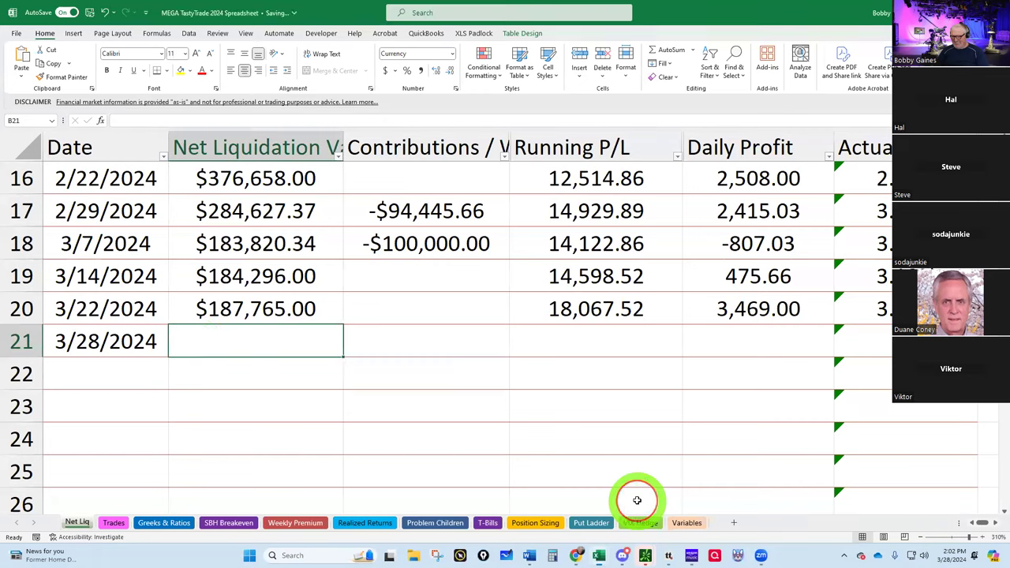
pyautogui.click(190, 333)
pyautogui.write('188')
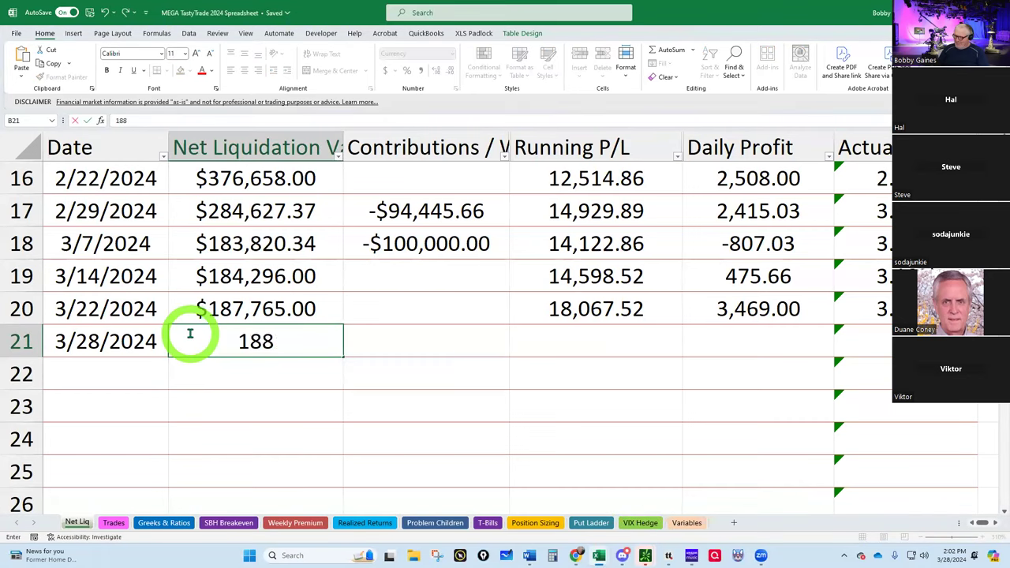
pyautogui.write('110')
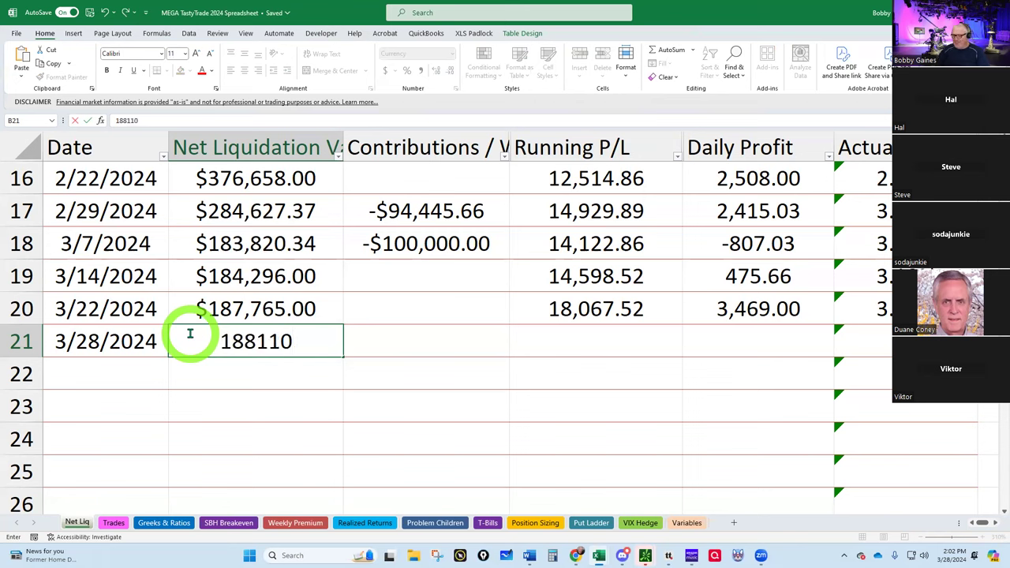
pyautogui.press('Return')
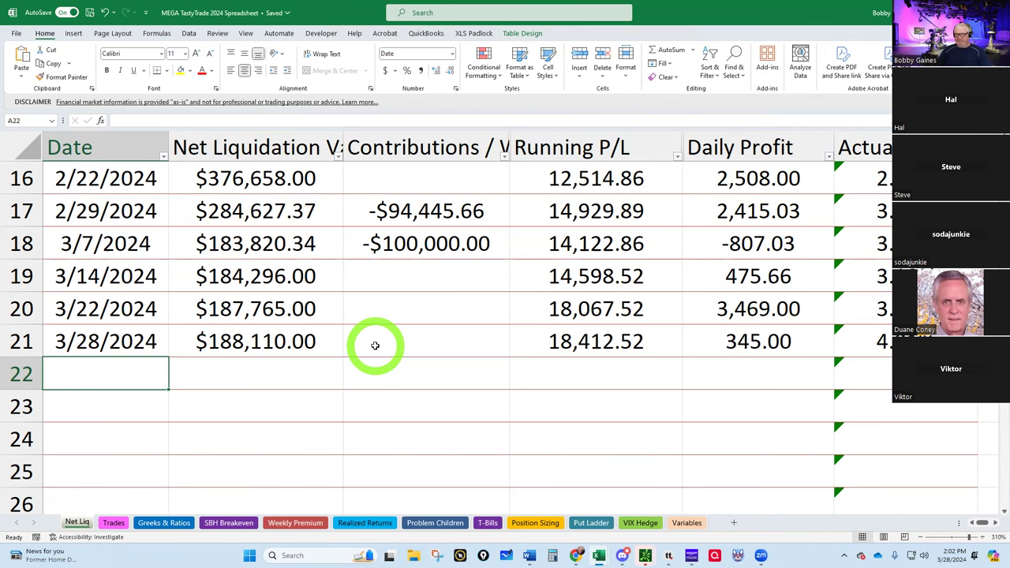
# Enter -100000 as March's Additions (Subtractions) on the Realized Returns sheet, after checking Net Liq, and autofit column G.
pyautogui.click(372, 523)
pyautogui.scroll(3, 600, 399)
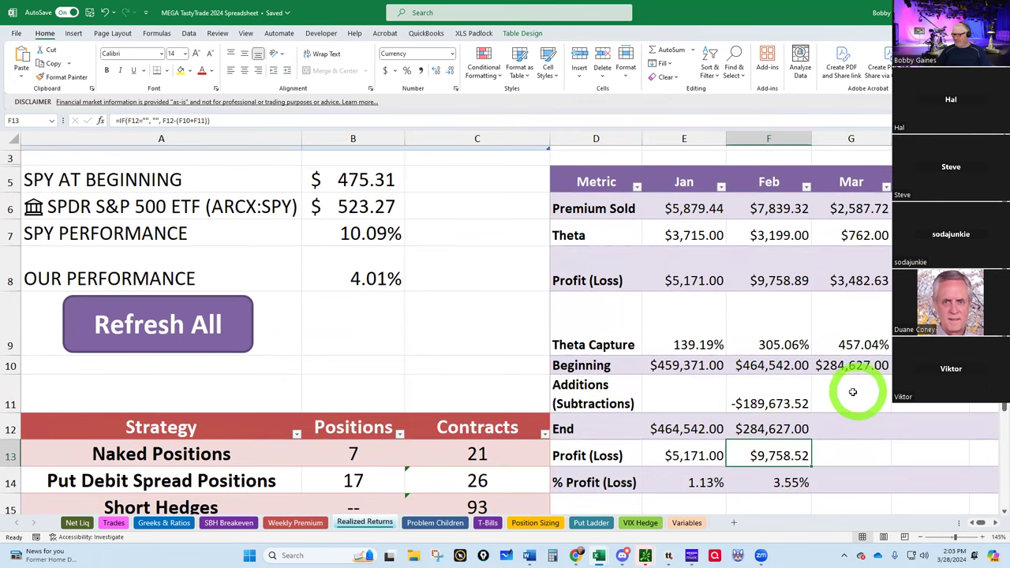
pyautogui.click(77, 524)
pyautogui.scroll(1, 241, 365)
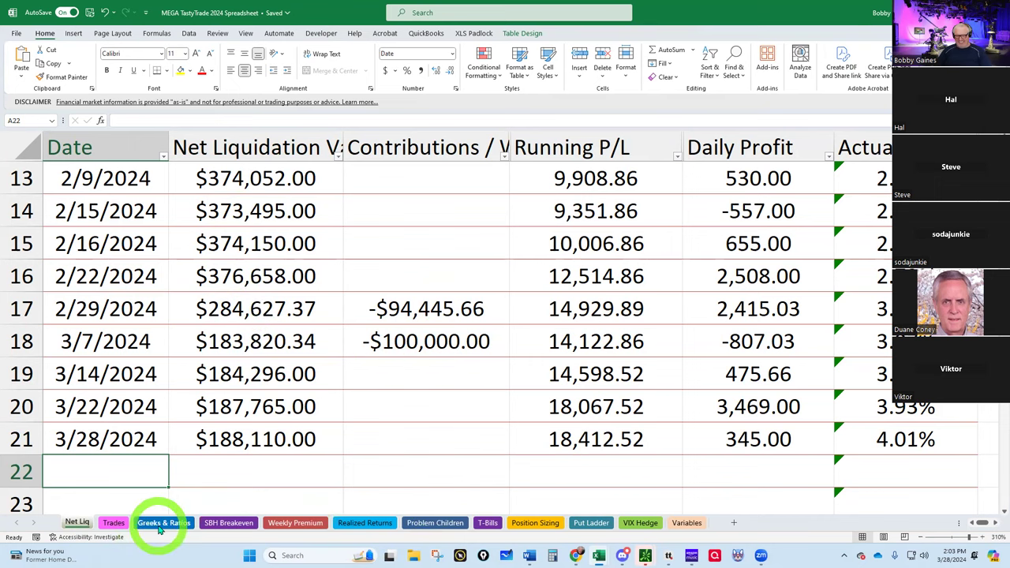
pyautogui.click(363, 523)
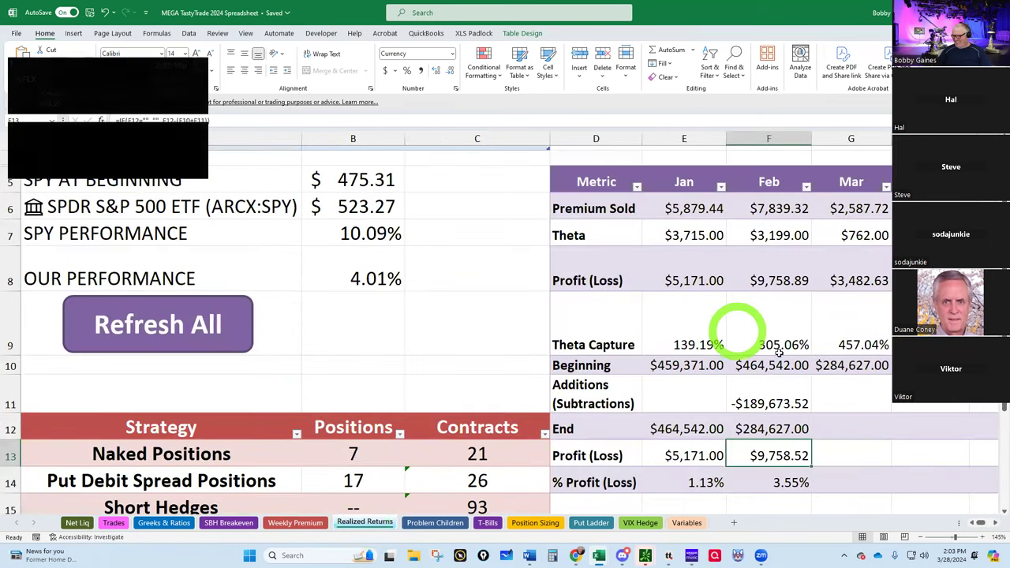
pyautogui.click(851, 389)
pyautogui.write('-100000')
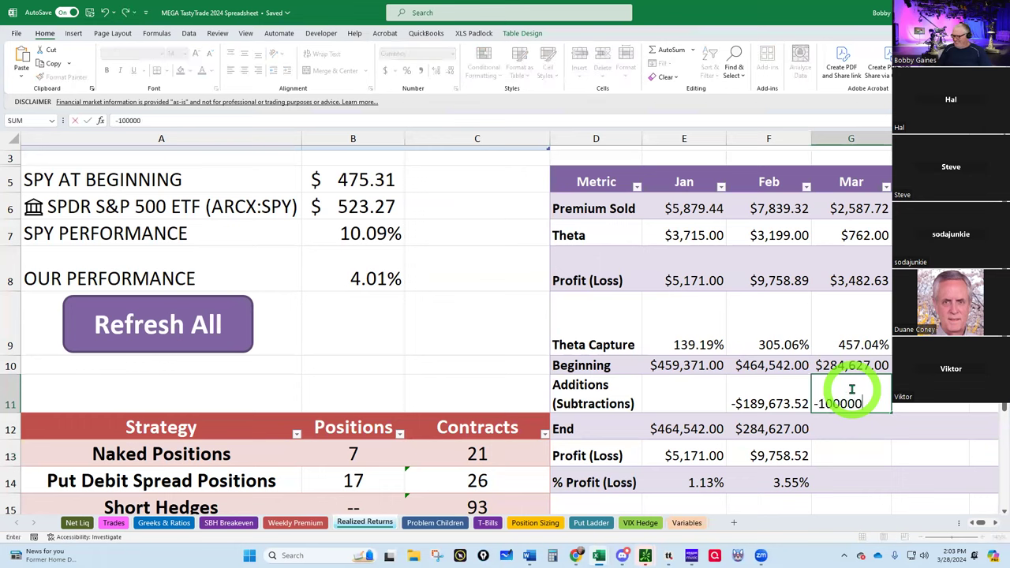
pyautogui.press('Return')
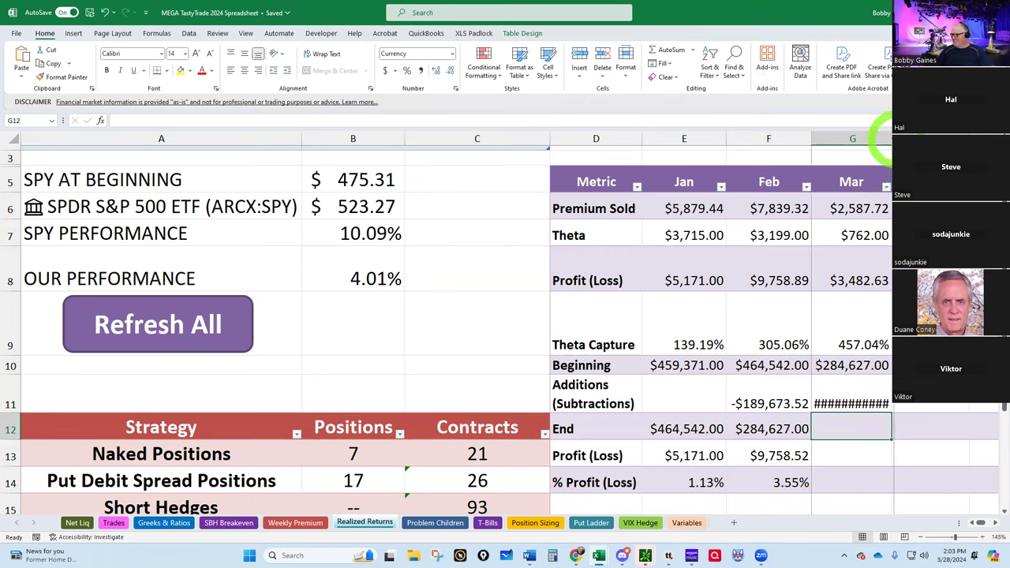
pyautogui.doubleClick(891, 139)
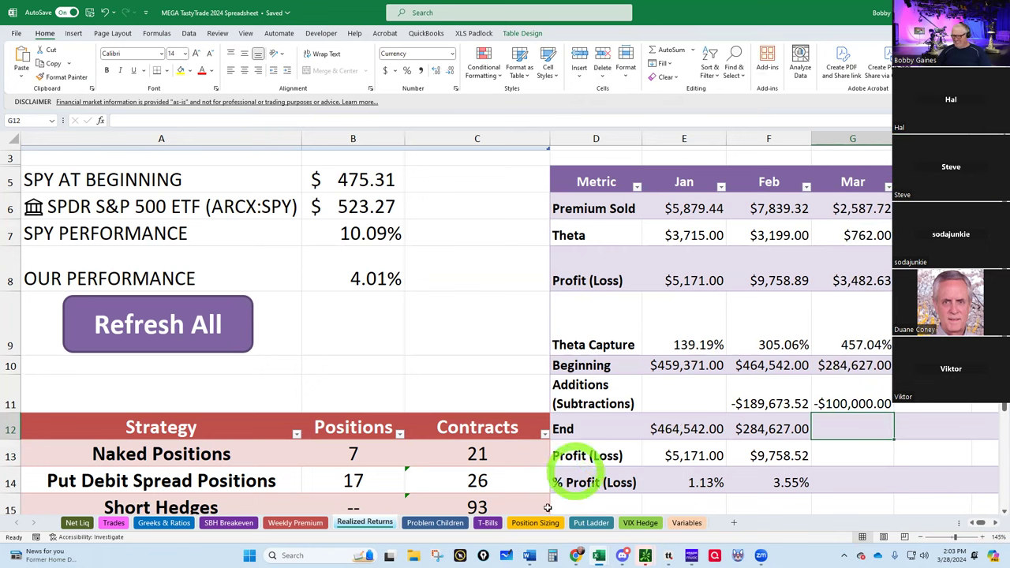
# Check the latest Net Liq entry, enter 188110 as March's End value on Realized Returns, and review the months through TOTAL.
pyautogui.click(71, 524)
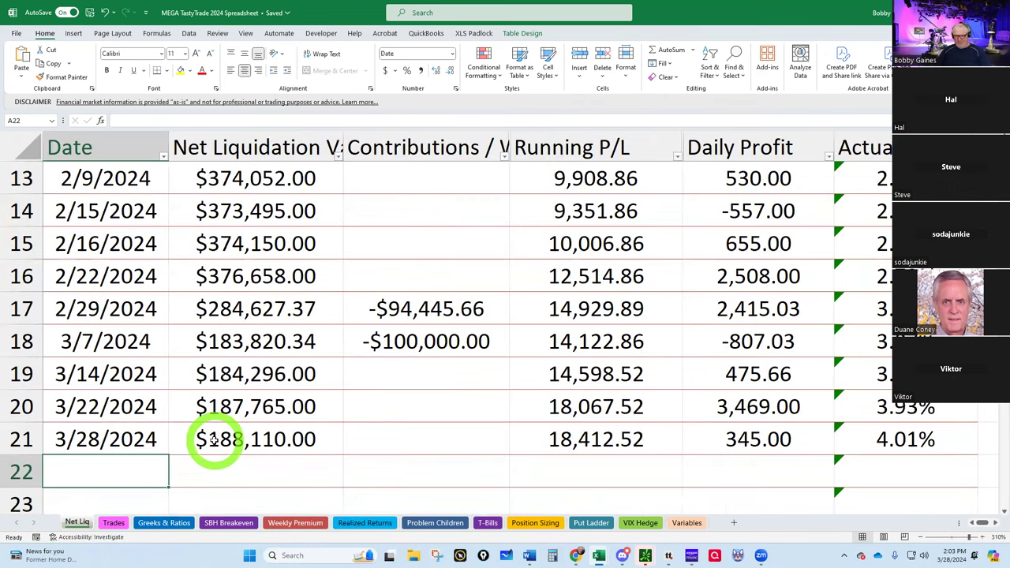
pyautogui.click(372, 523)
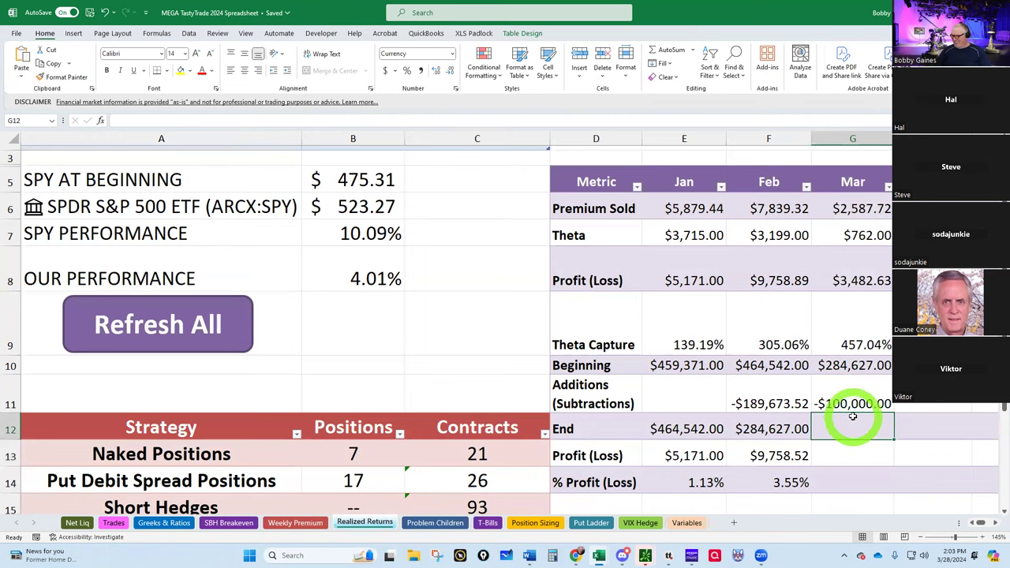
pyautogui.write('188110')
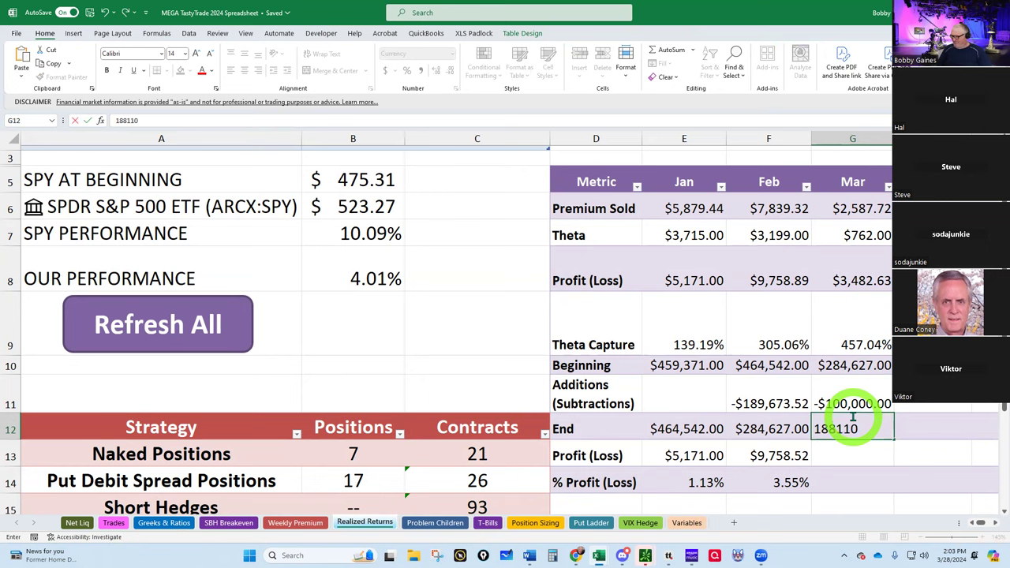
pyautogui.press('Return')
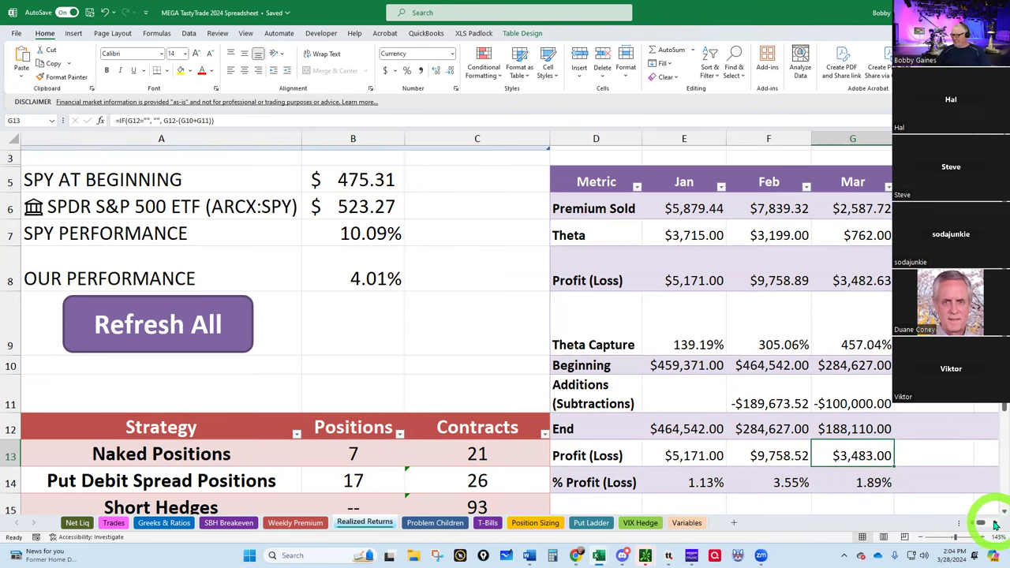
pyautogui.hscroll(6, 995, 525)
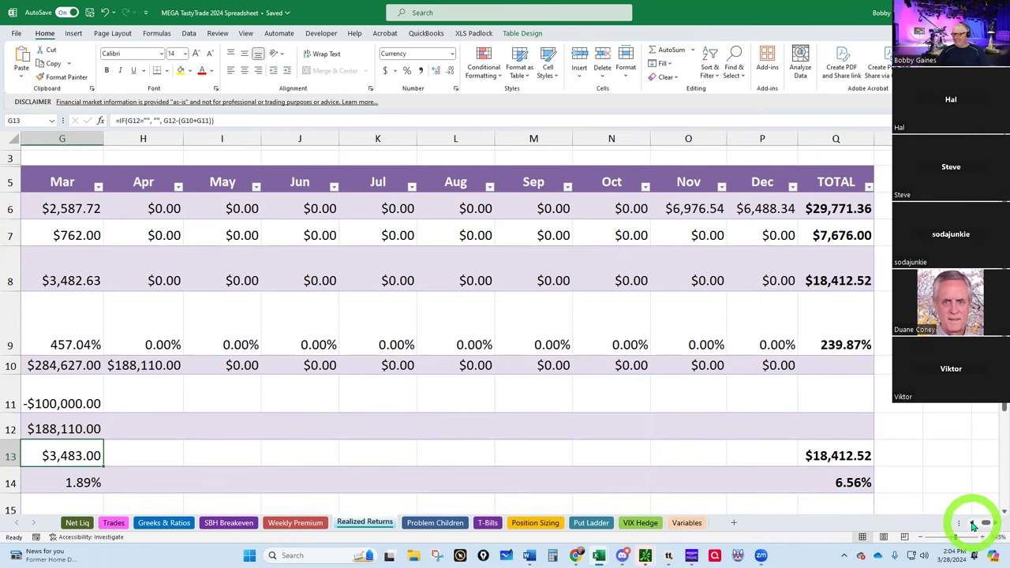
pyautogui.hscroll(-6, 972, 524)
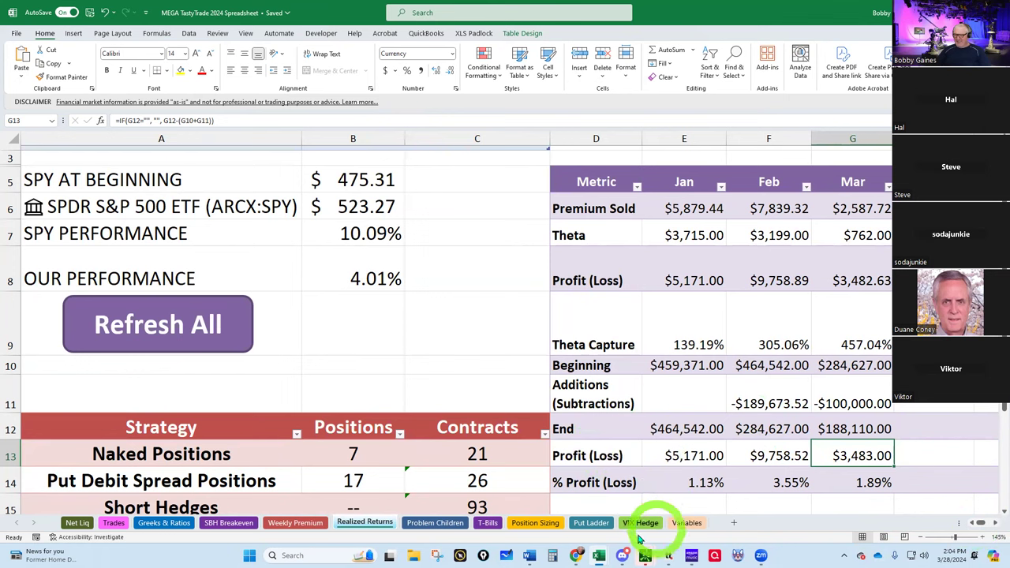
# Switch to the TastyTrade 2024 Spreadsheet workbook and enter the date 3/28/24 in cell A19 of Net Liq.
pyautogui.moveTo(598, 555)
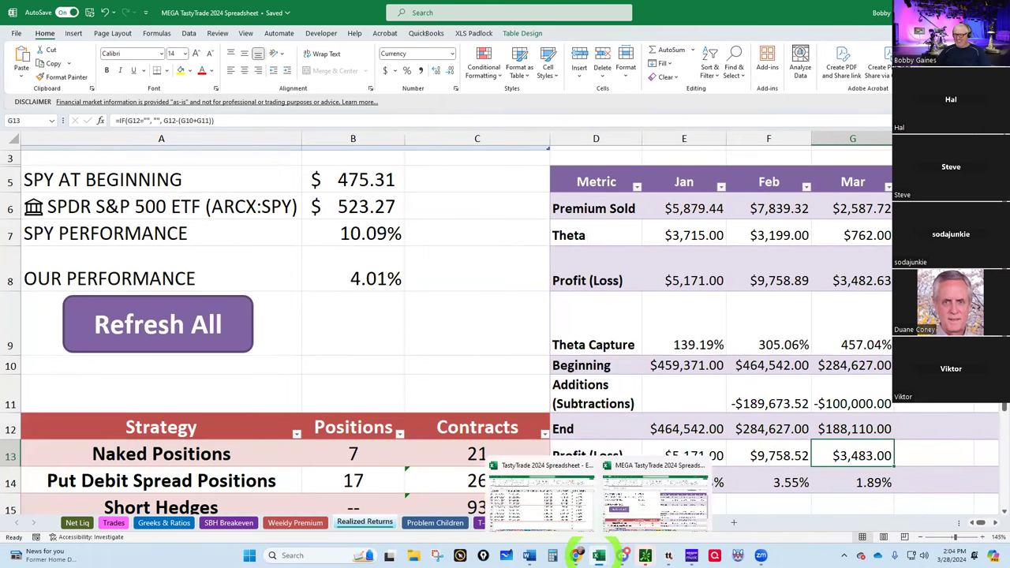
pyautogui.click(543, 516)
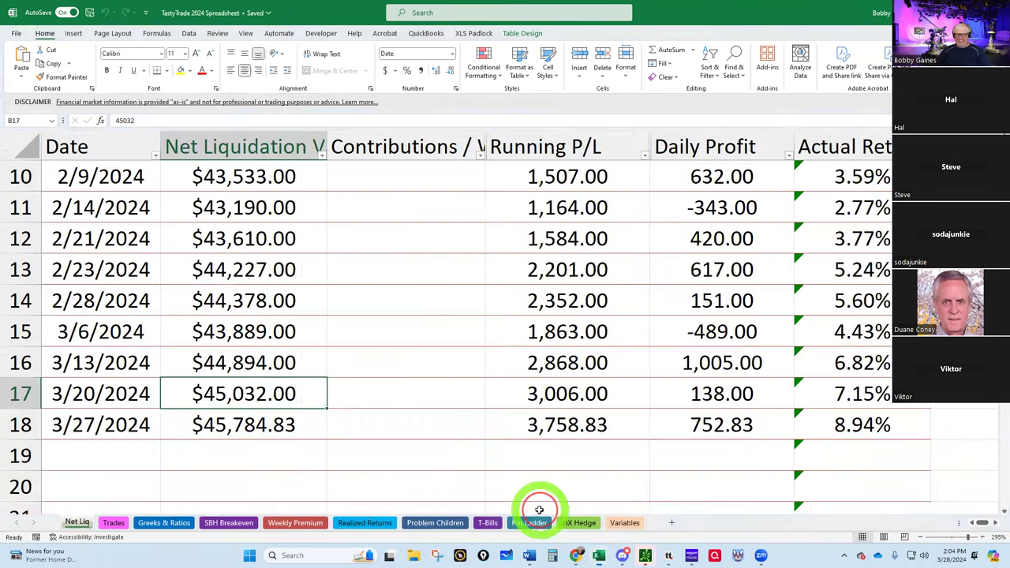
pyautogui.click(80, 456)
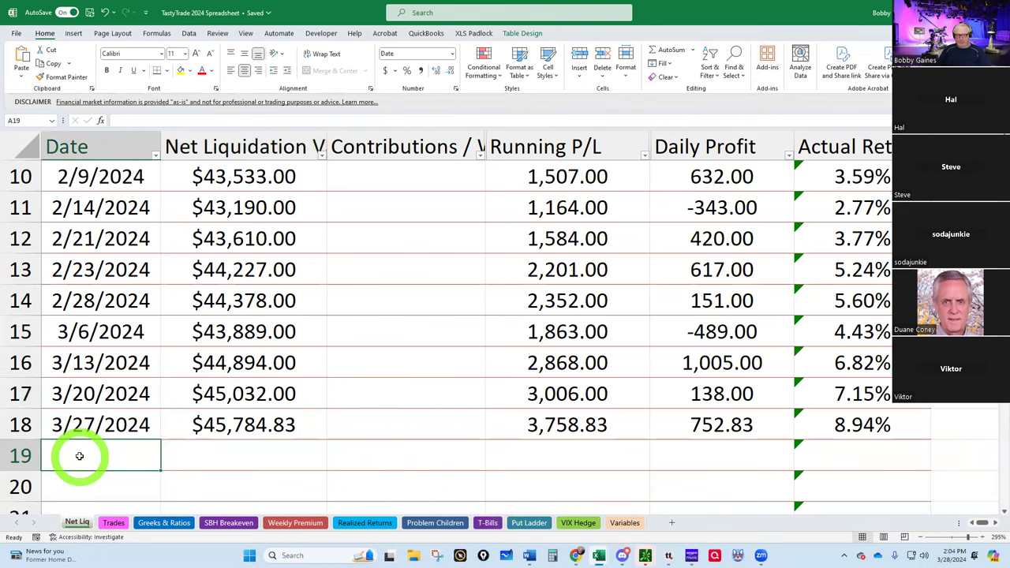
pyautogui.write('3')
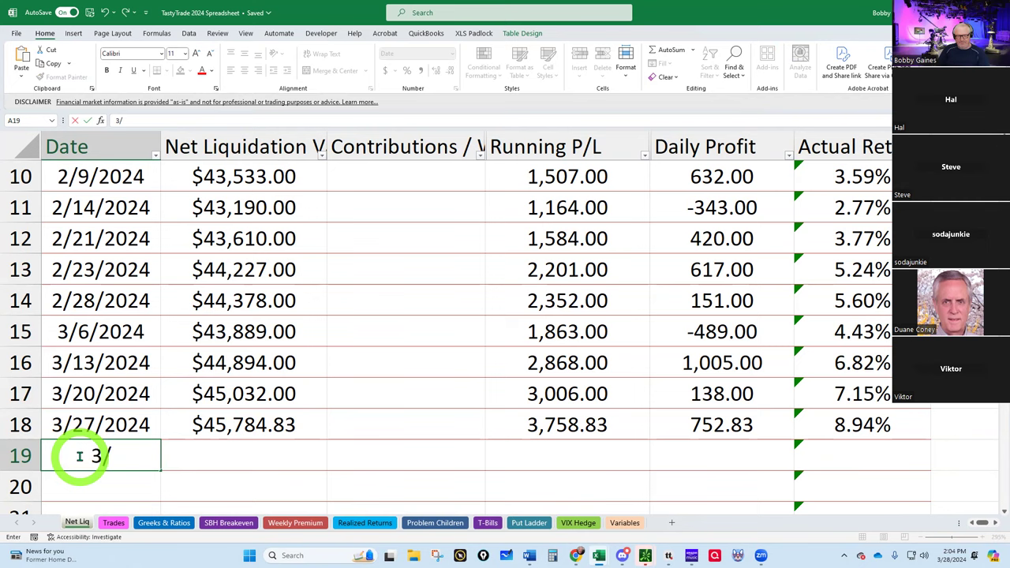
pyautogui.write('/28/24')
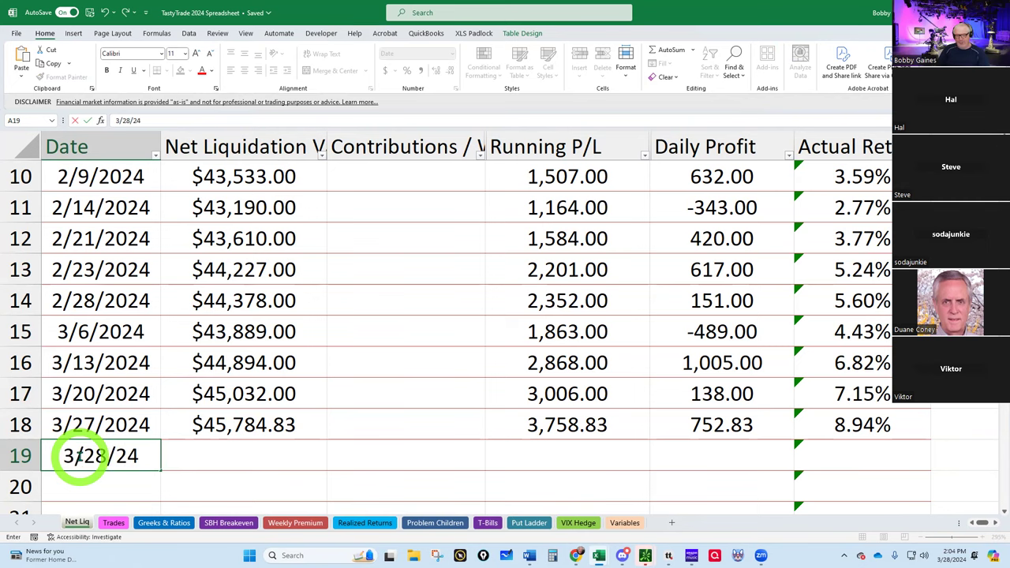
pyautogui.press('Tab')
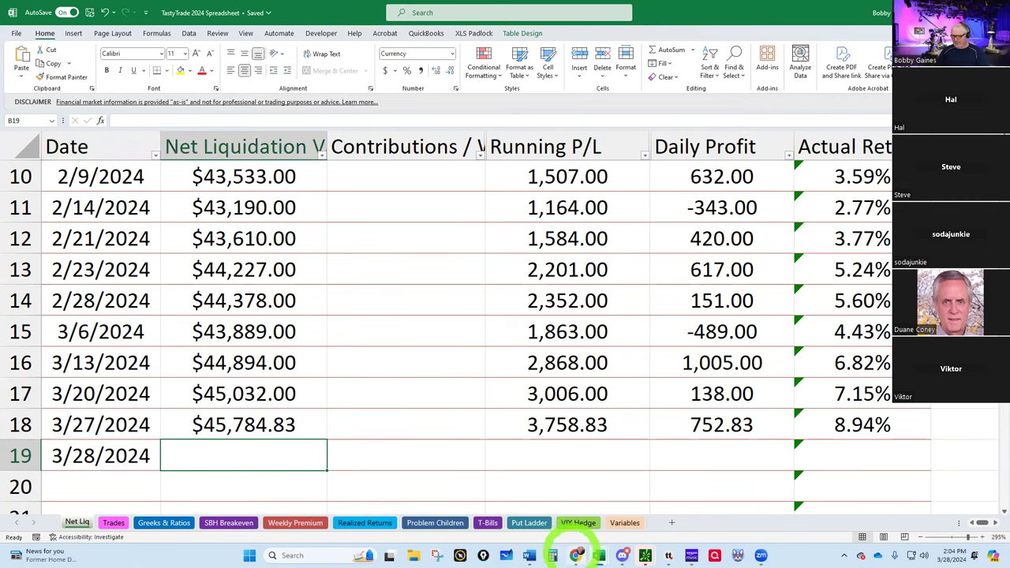
# Switch to tastytrade and make the SAK Margin account the active trading account to read its net liq.
pyautogui.click(576, 556)
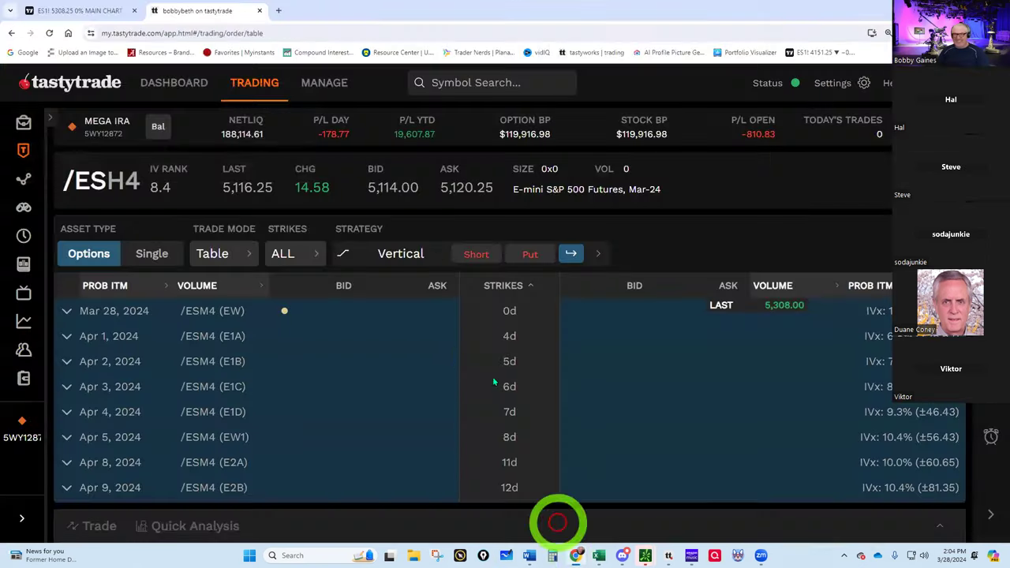
pyautogui.click(103, 127)
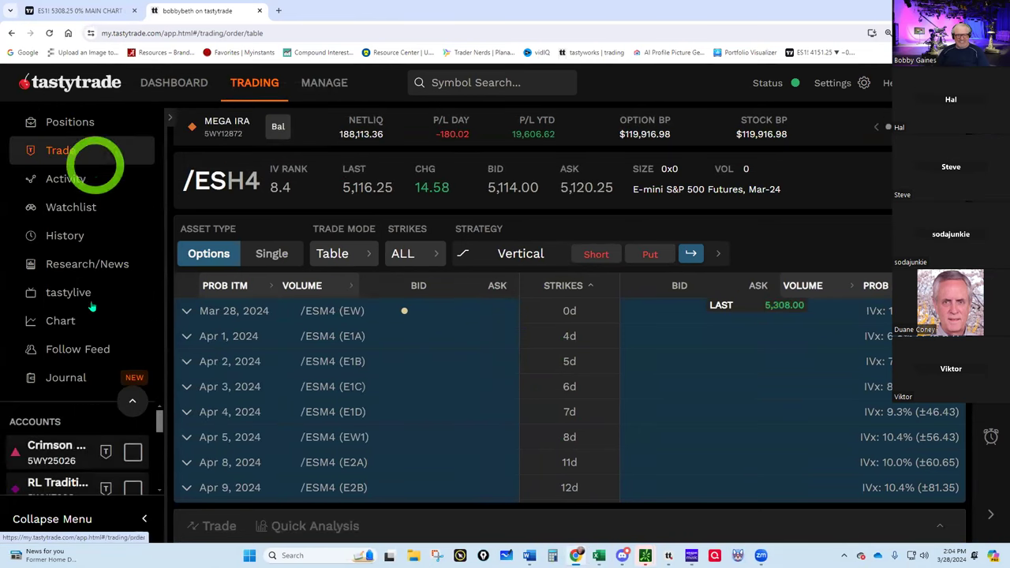
pyautogui.scroll(-5, 77, 430)
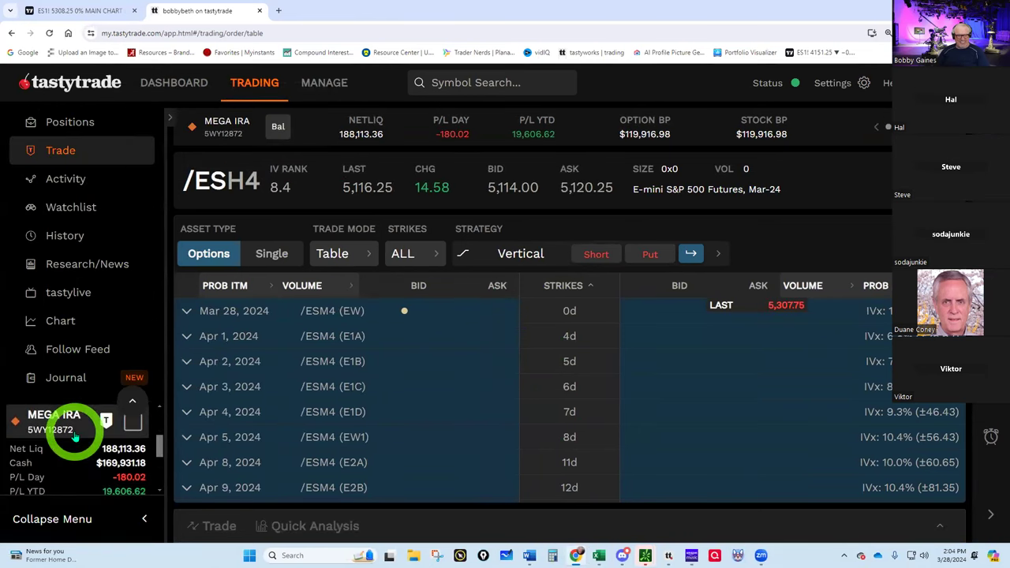
pyautogui.scroll(-1, 75, 436)
pyautogui.click(132, 432)
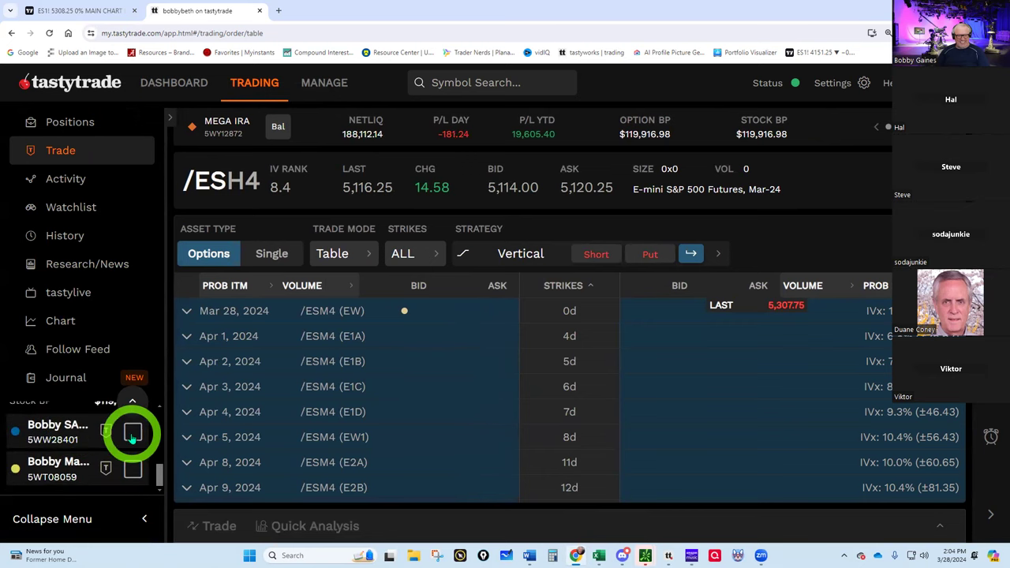
pyautogui.click(104, 432)
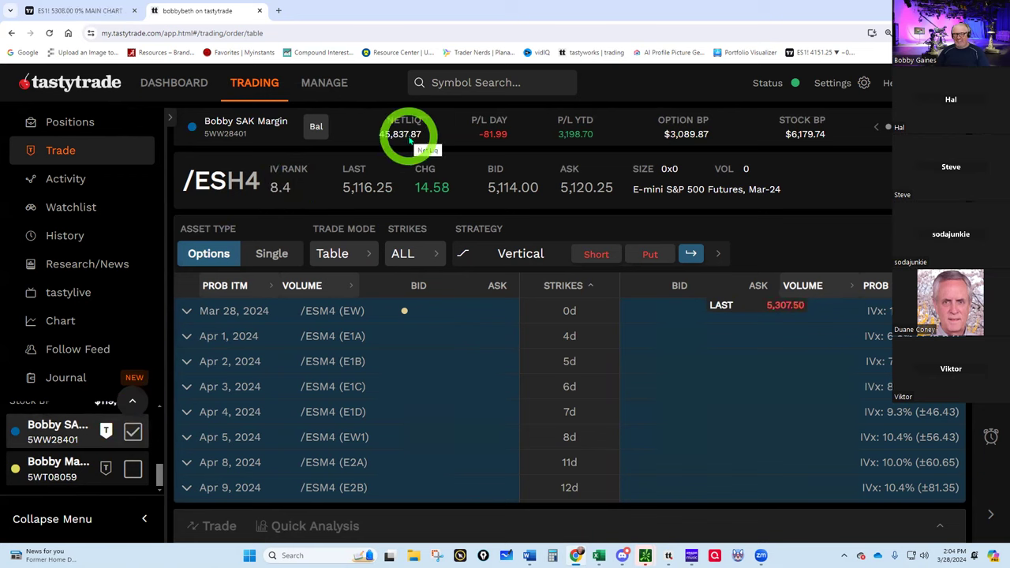
pyautogui.moveTo(599, 554)
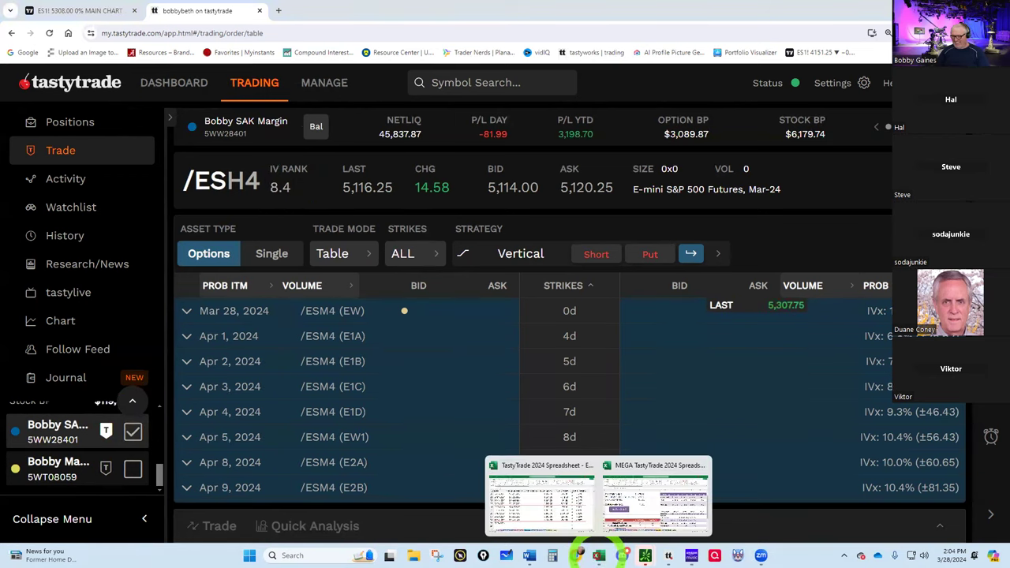
# Switch to the TastyTrade 2024 Spreadsheet workbook and enter 45,838 as the 3/28/2024 net liquidation value in cell B19 of Net Liq.
pyautogui.click(550, 509)
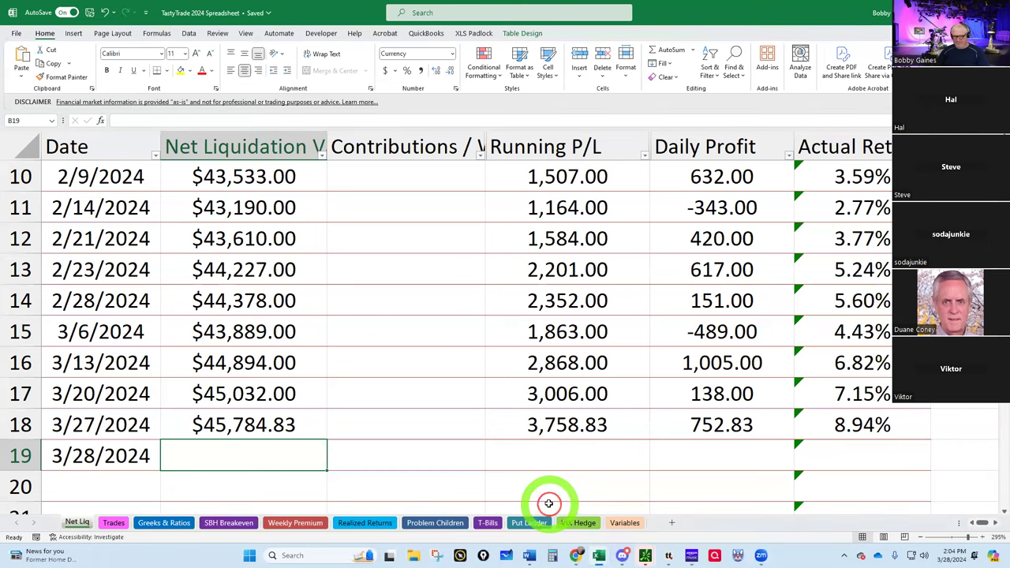
pyautogui.click(213, 450)
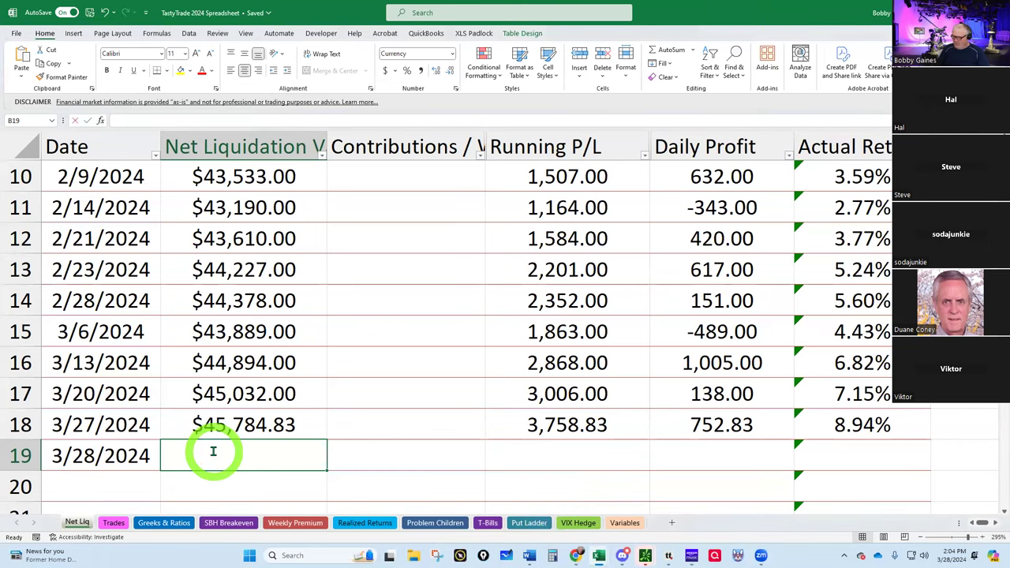
pyautogui.write('45,838')
pyautogui.press('Return')
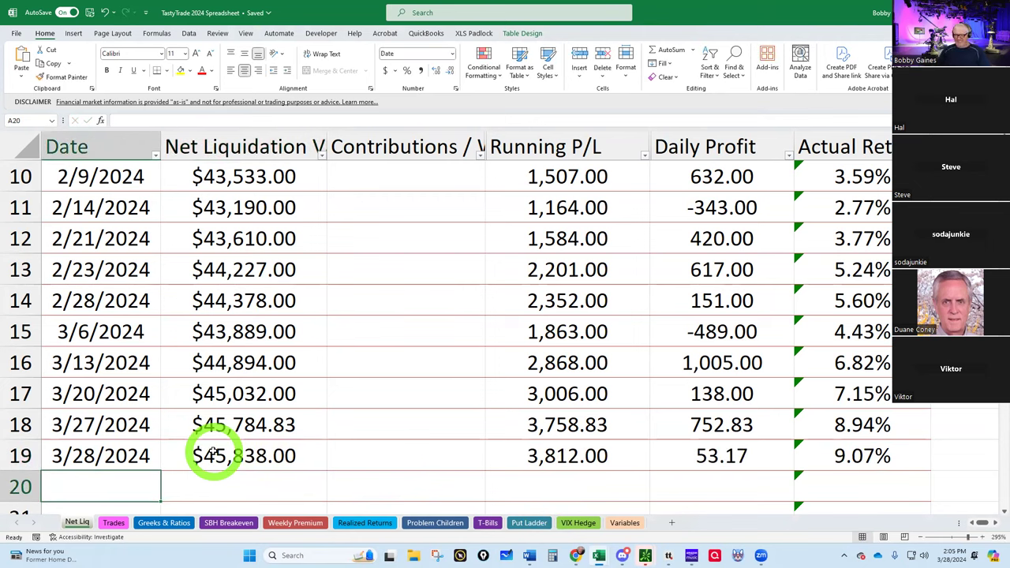
# Set March's End value to 45838 on the Realized Returns sheet, after checking the latest Net Liq entry.
pyautogui.click(364, 527)
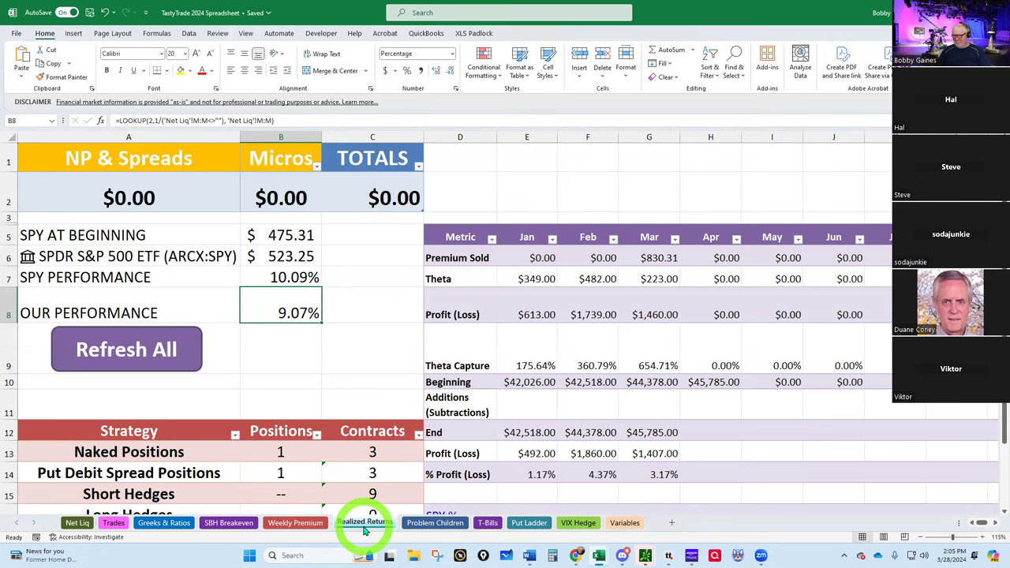
pyautogui.click(75, 523)
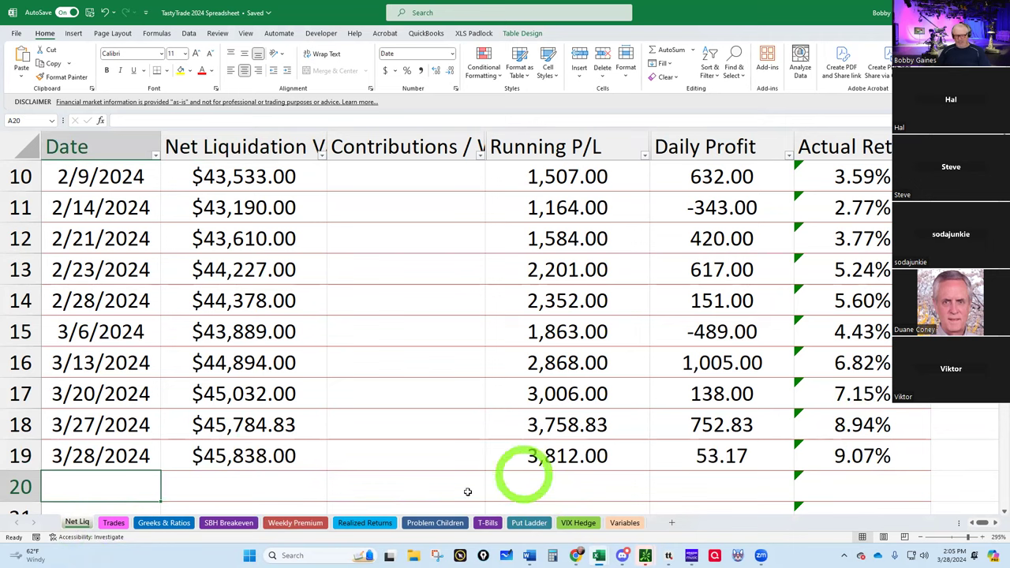
pyautogui.click(374, 524)
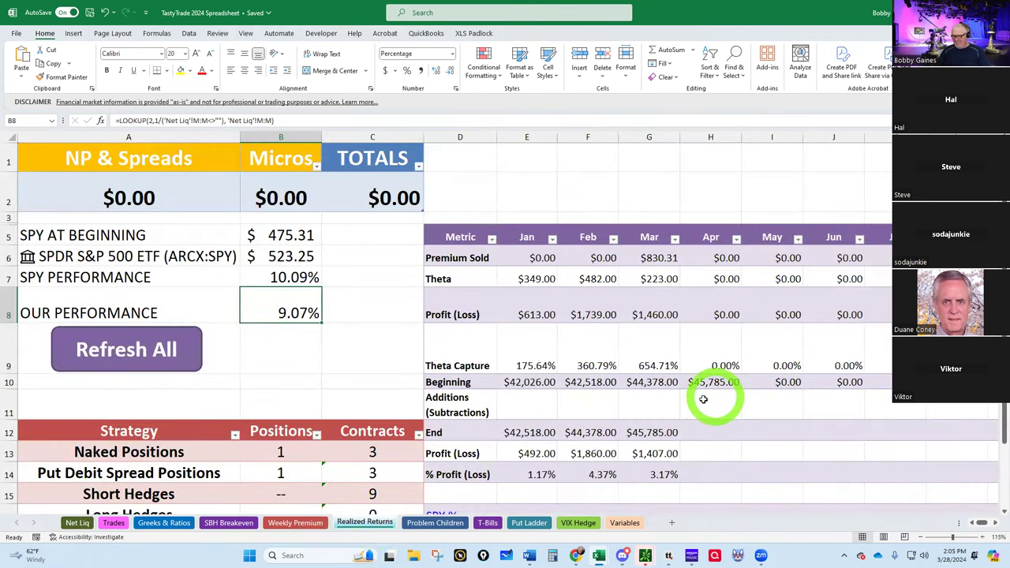
pyautogui.click(637, 433)
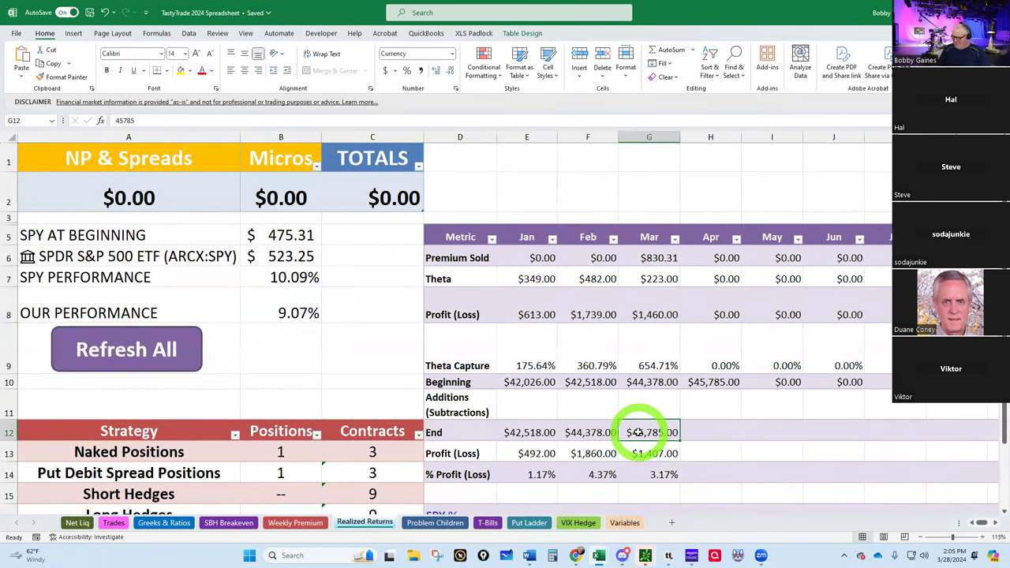
pyautogui.write('45838')
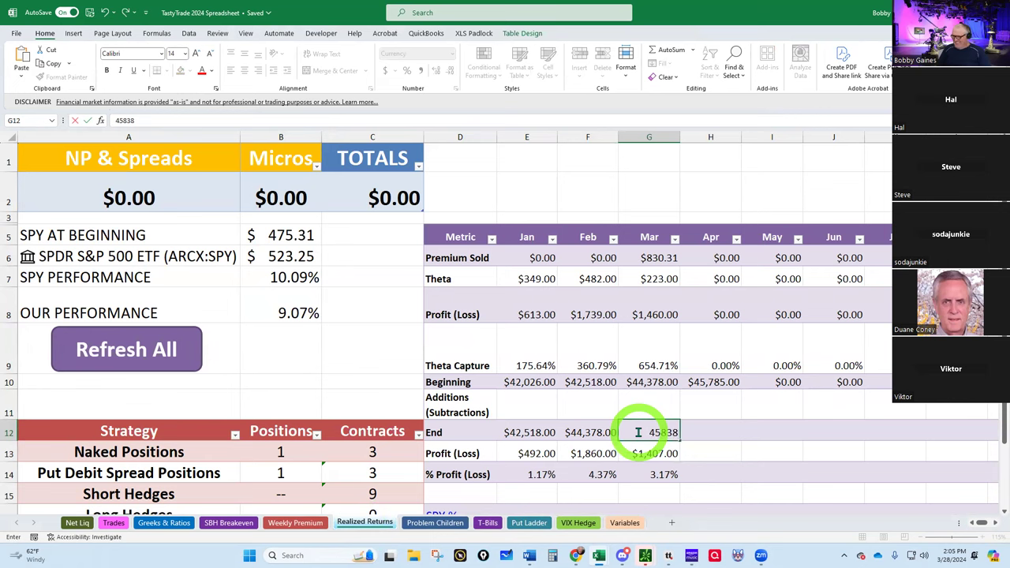
pyautogui.press('Return')
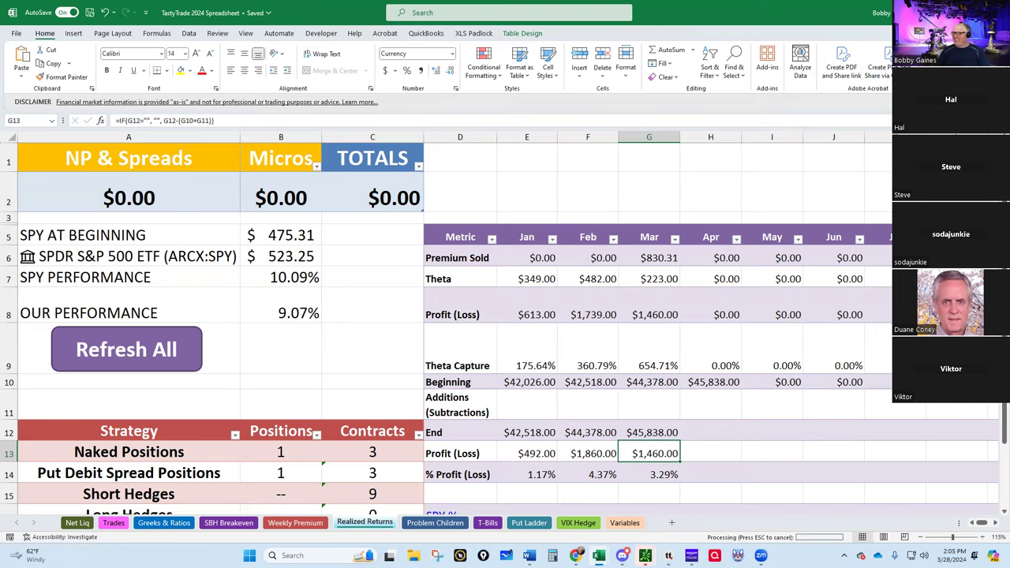
# Switch to the MEGA TastyTrade 2024 Spreadsheet and open the IRA 2024 Spreadsheet workbook from there.
pyautogui.hotkey('alt', 'Tab')
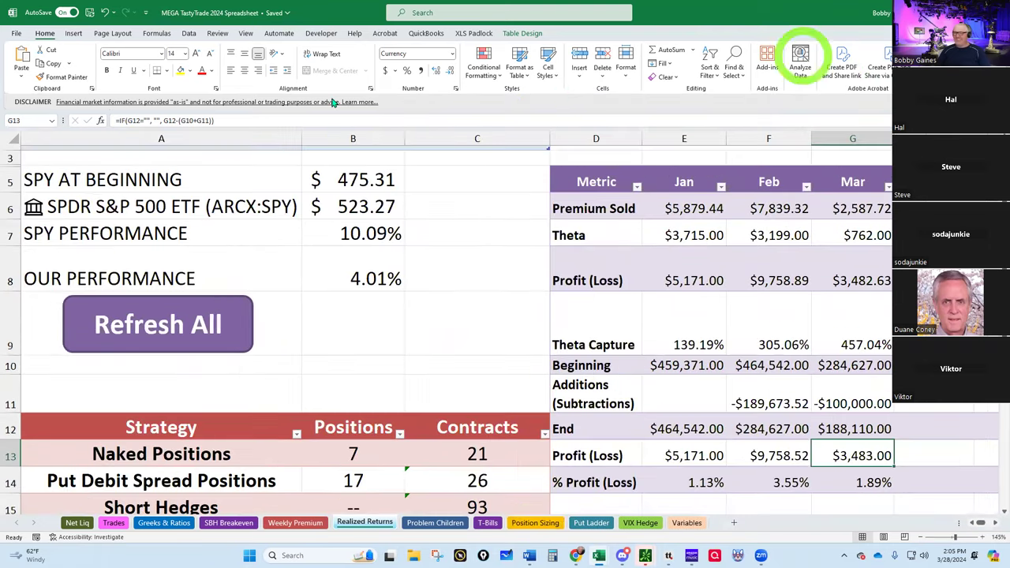
pyautogui.click(16, 34)
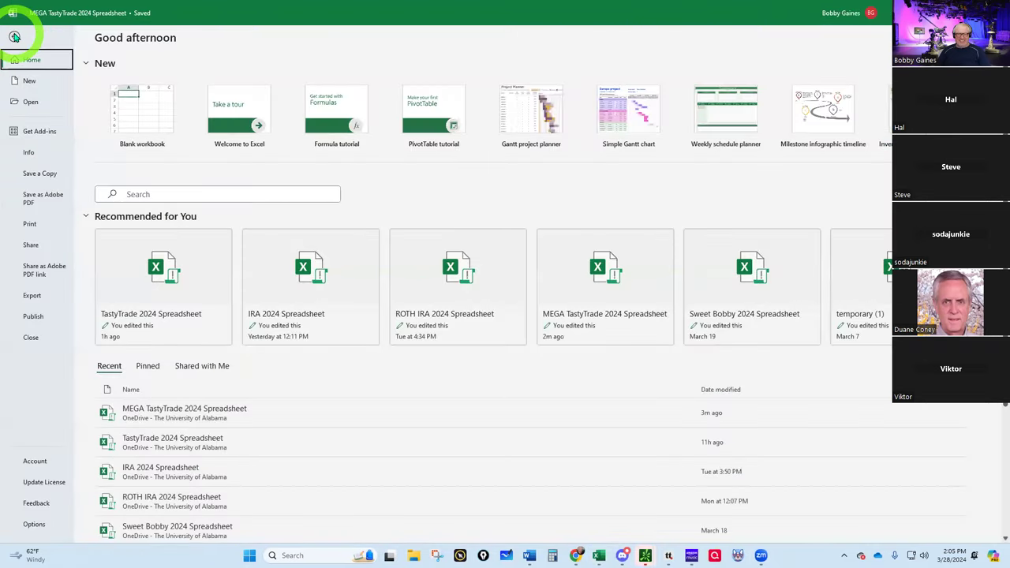
pyautogui.click(294, 294)
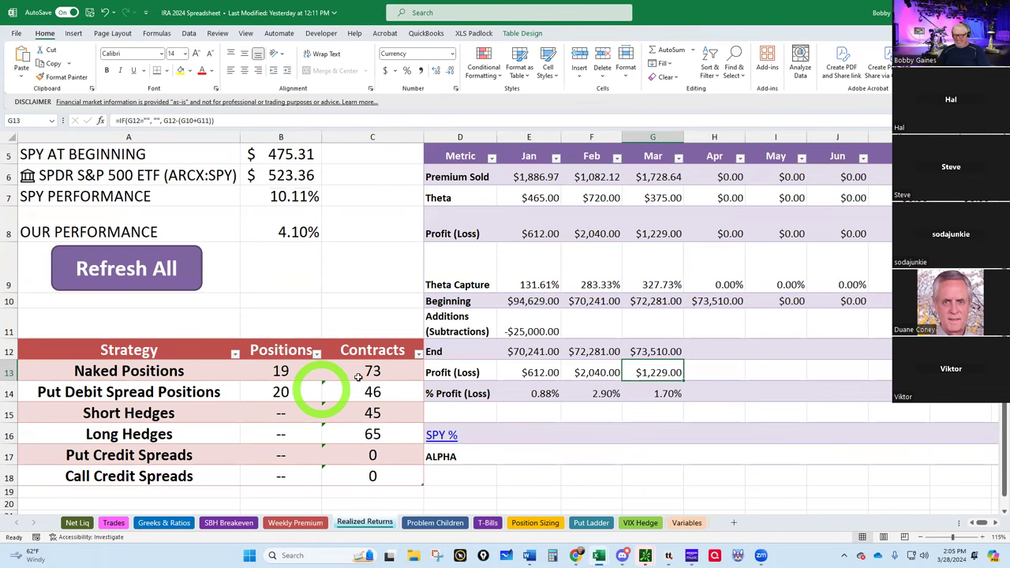
# Switch to thinkorswim, select the main account above the BSH 1 to BSH 7 groups, and show its activity and positions.
pyautogui.click(646, 555)
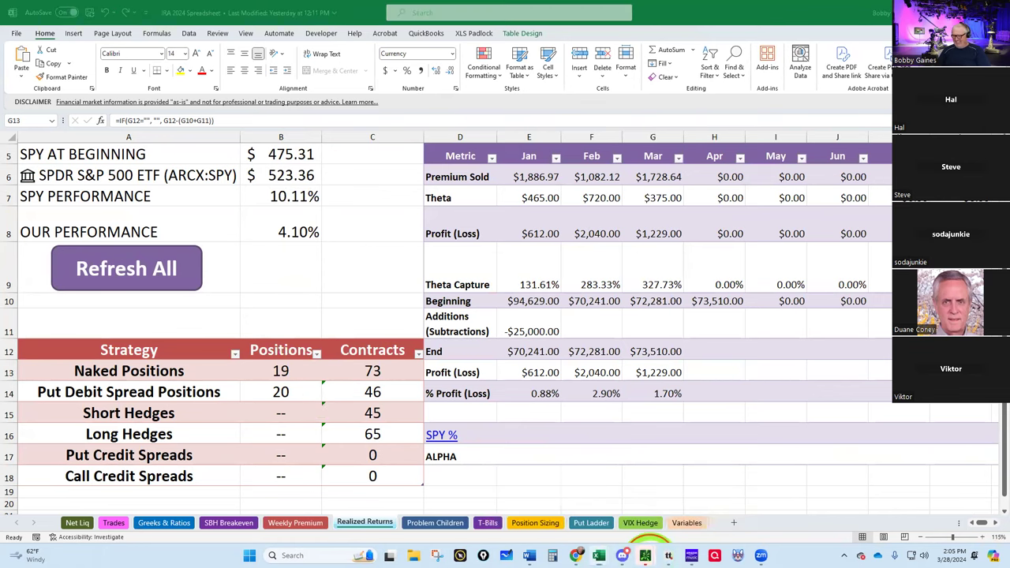
pyautogui.click(551, 502)
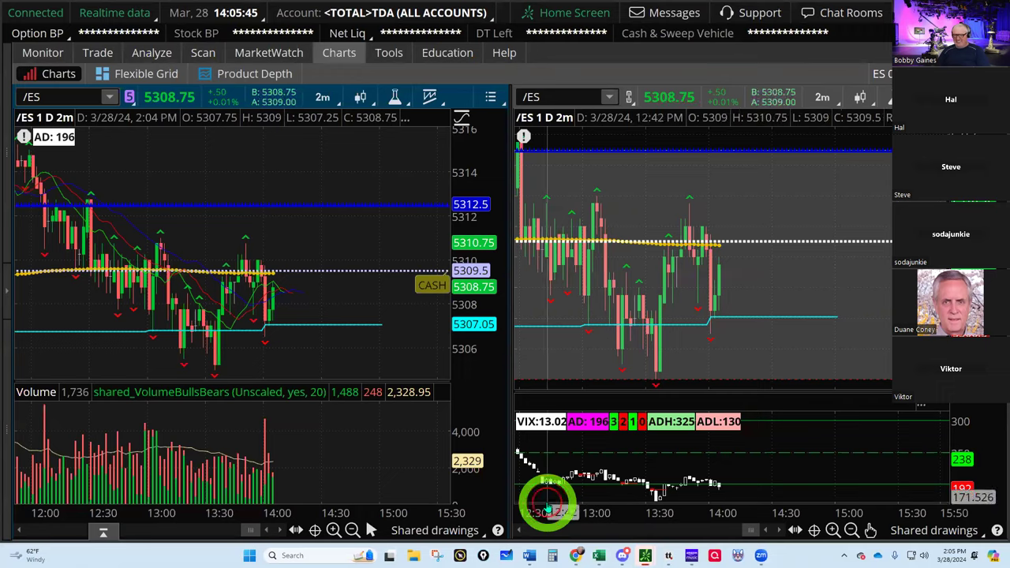
pyautogui.click(402, 13)
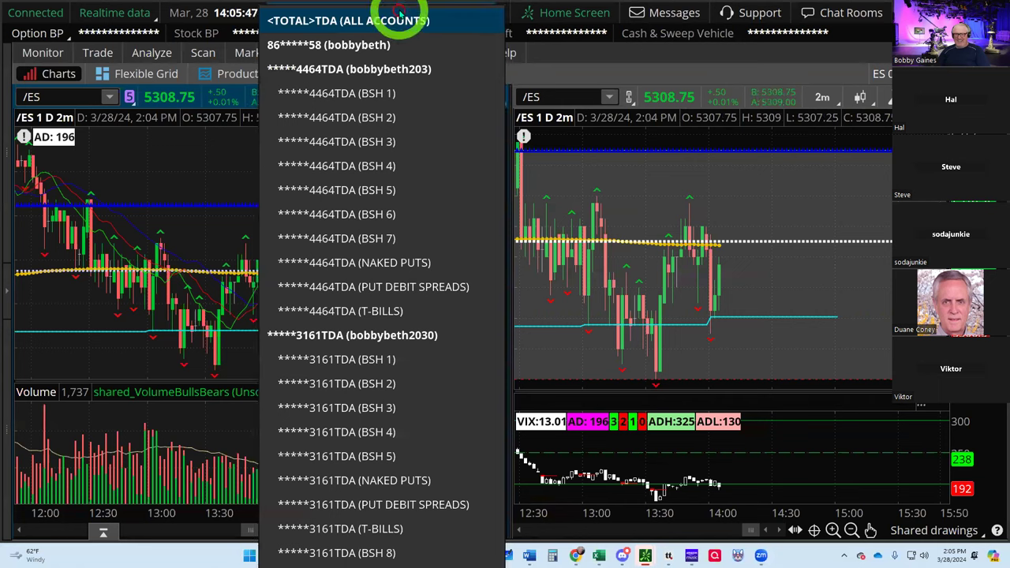
pyautogui.click(376, 81)
pyautogui.click(42, 52)
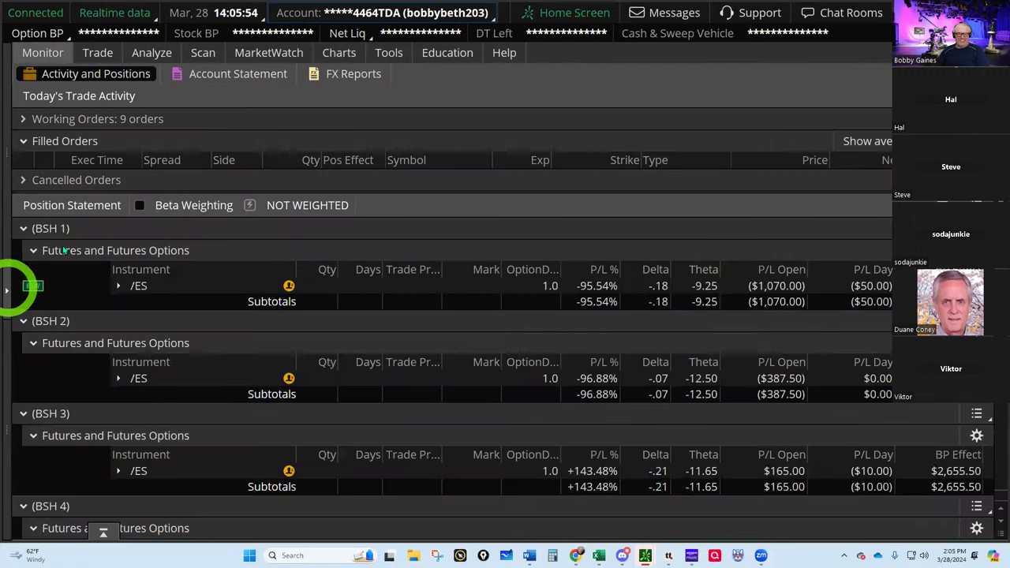
# Enable beta weighting in the Position Statement and weight the positions to SPY.
pyautogui.click(139, 205)
pyautogui.click(286, 205)
pyautogui.write('SPYU')
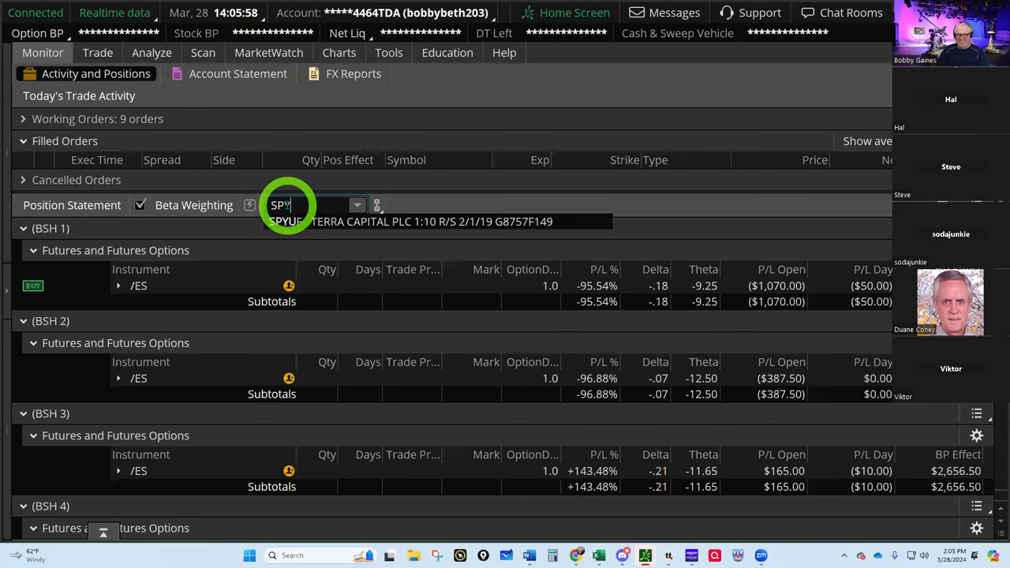
pyautogui.press('Return')
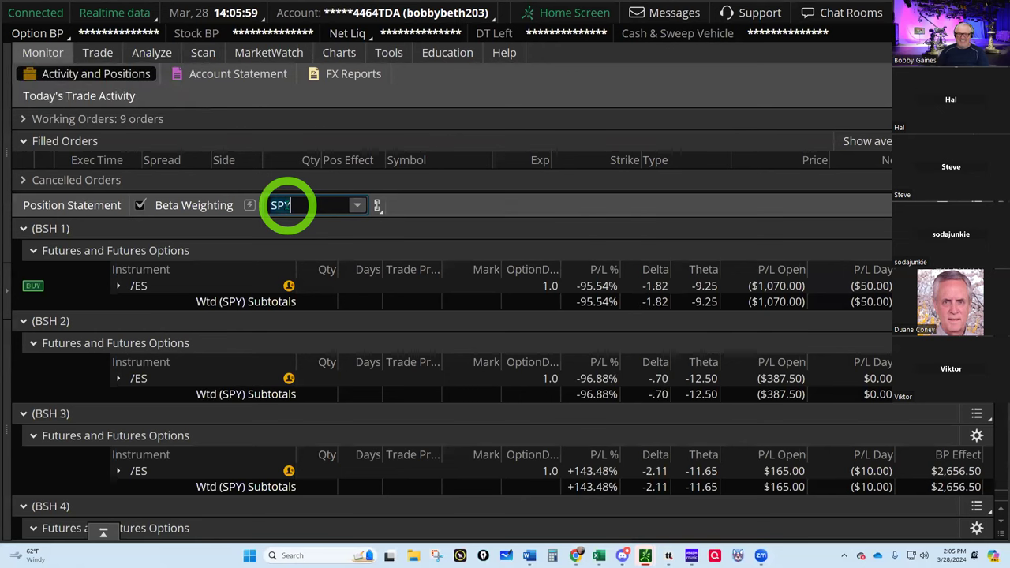
# Expand the Account Info sidebar, dismiss the order notifications, and read the account's 5 Day Net Liquidating Value for 3/28/24.
pyautogui.click(8, 288)
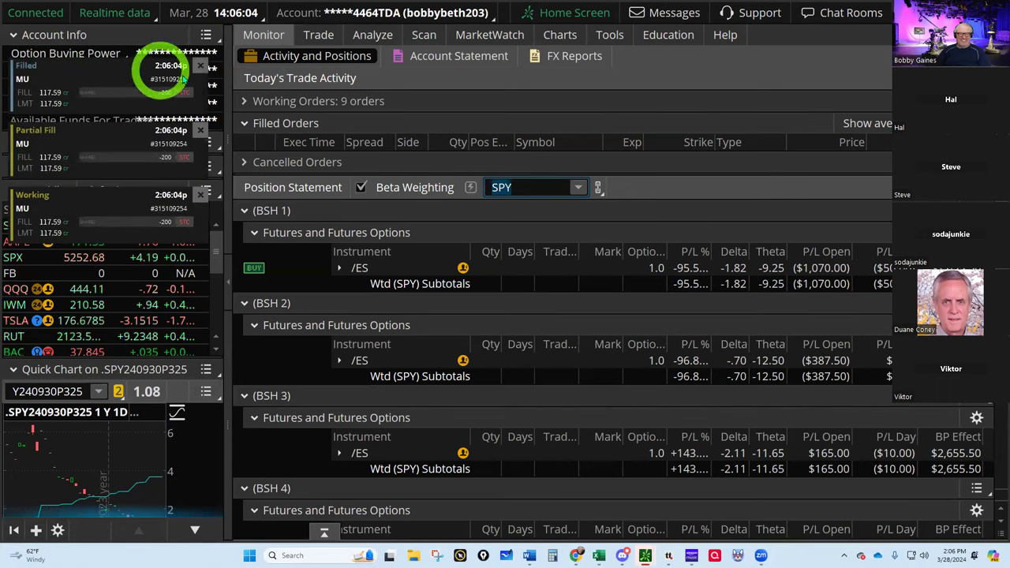
pyautogui.click(210, 67)
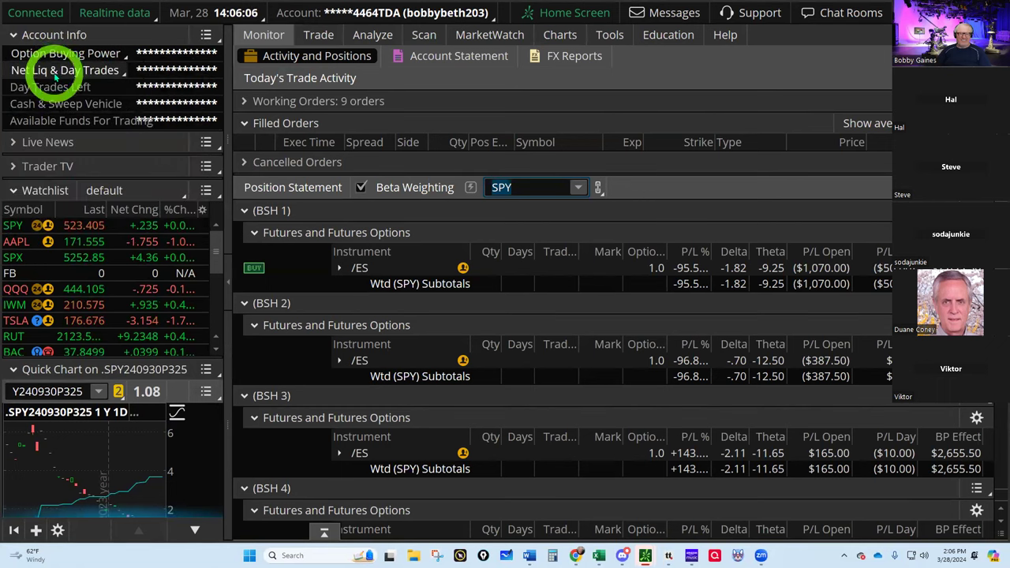
pyautogui.moveTo(56, 71)
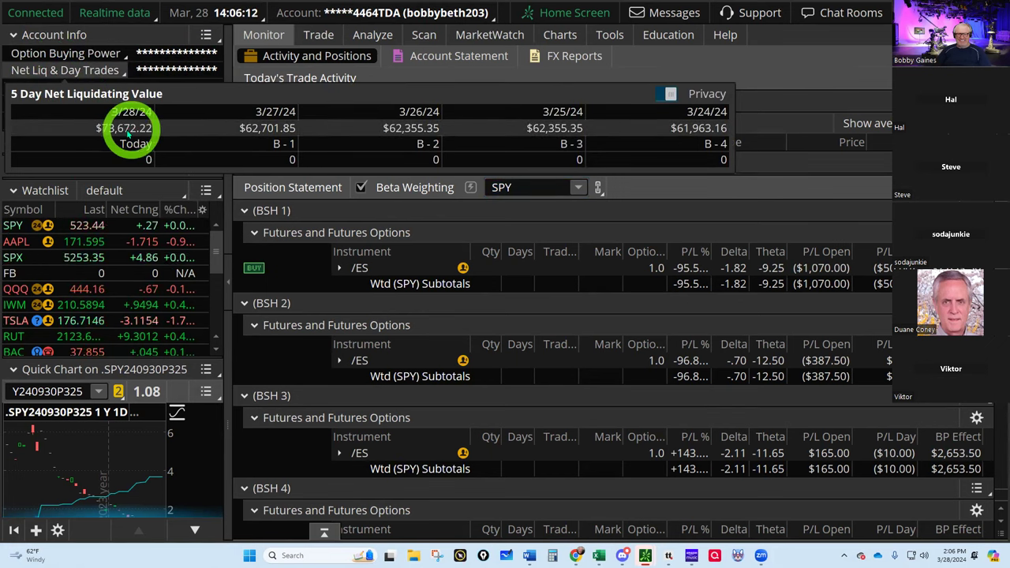
# Switch to the IRA 2024 Spreadsheet and set March's End value to 73672 on Realized Returns.
pyautogui.moveTo(599, 555)
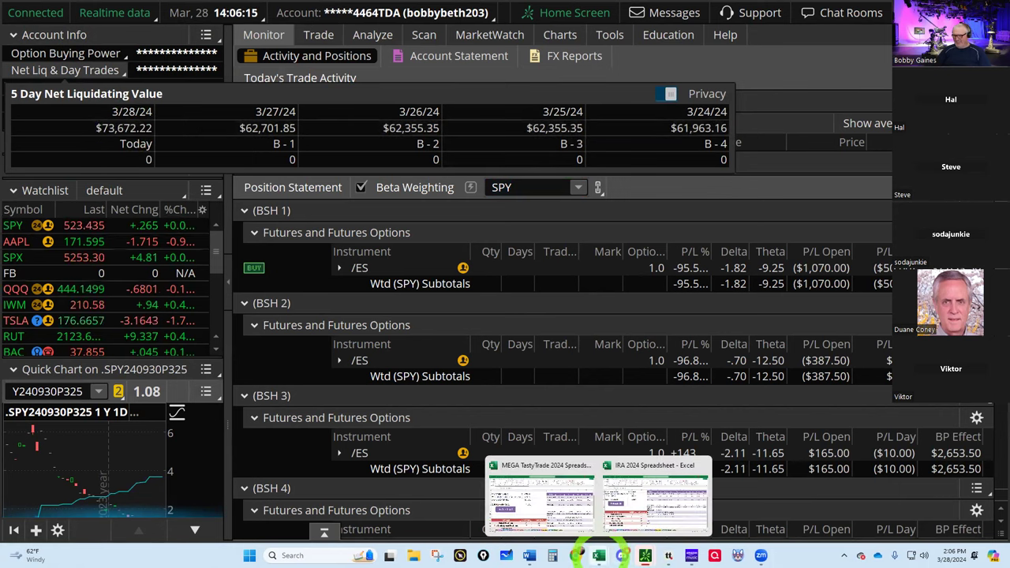
pyautogui.click(651, 498)
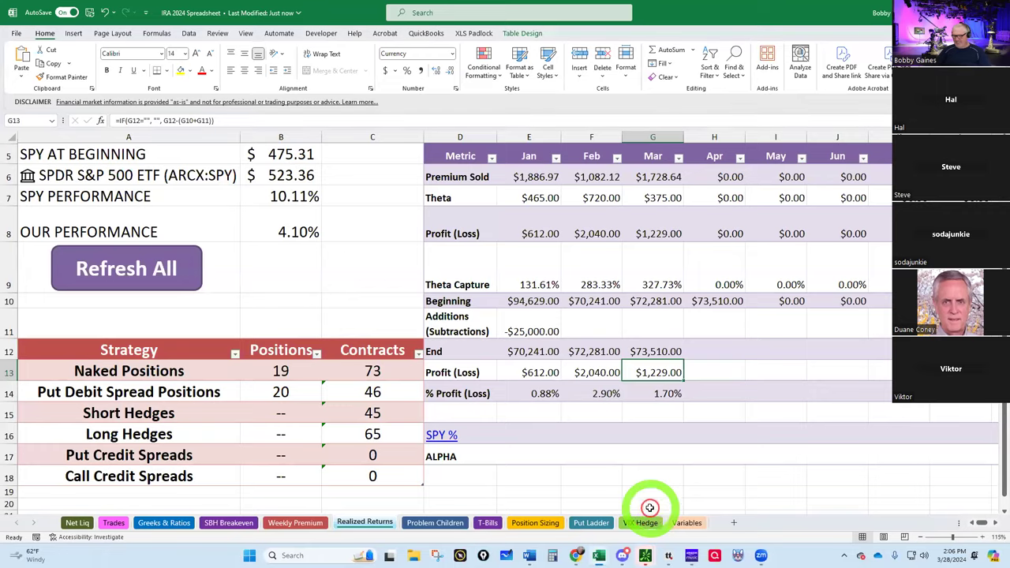
pyautogui.click(657, 350)
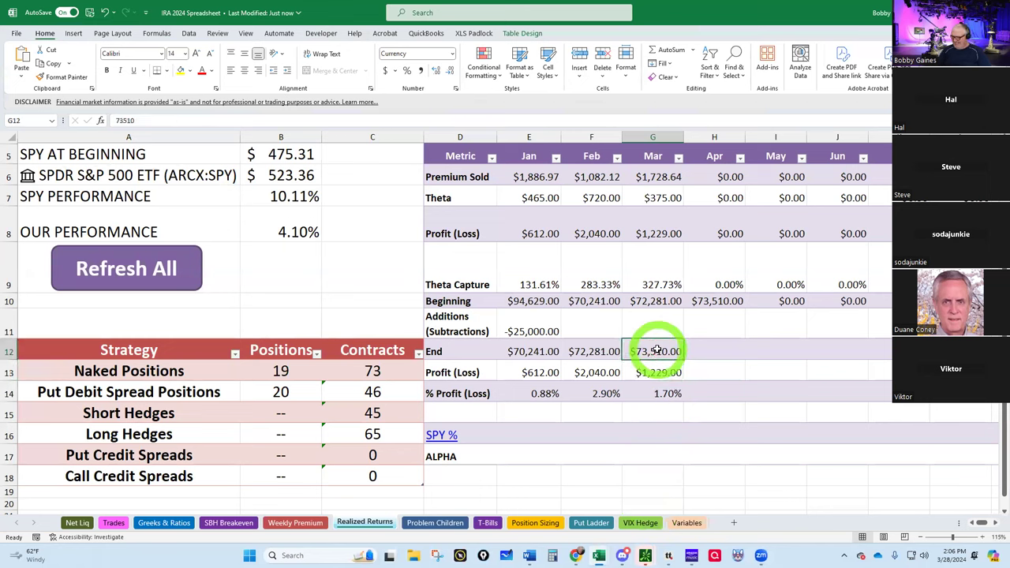
pyautogui.write('736')
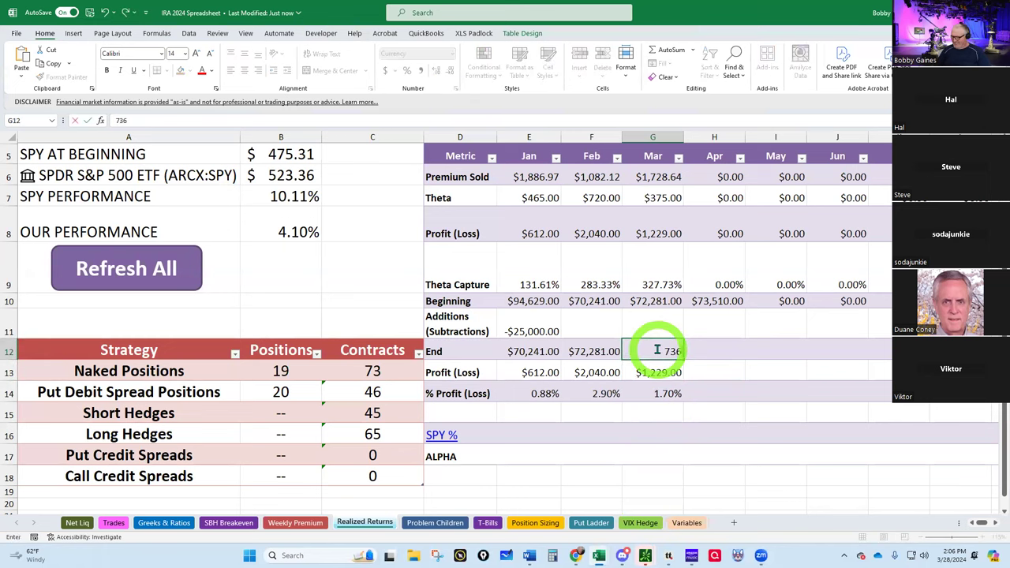
pyautogui.press('Return')
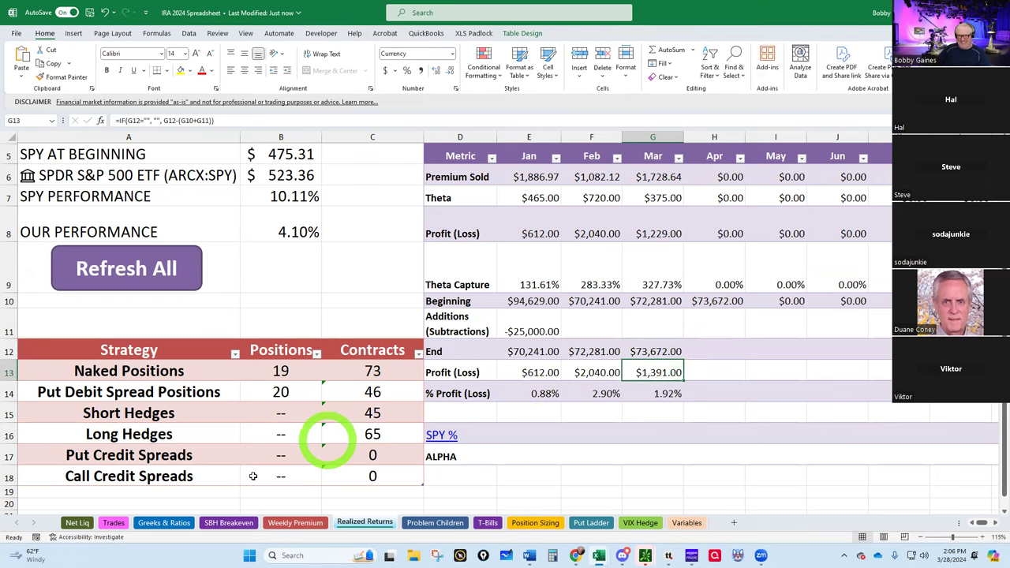
# Check the latest entries on Net Liq and review the Realized Returns months through the TOTAL column.
pyautogui.click(78, 525)
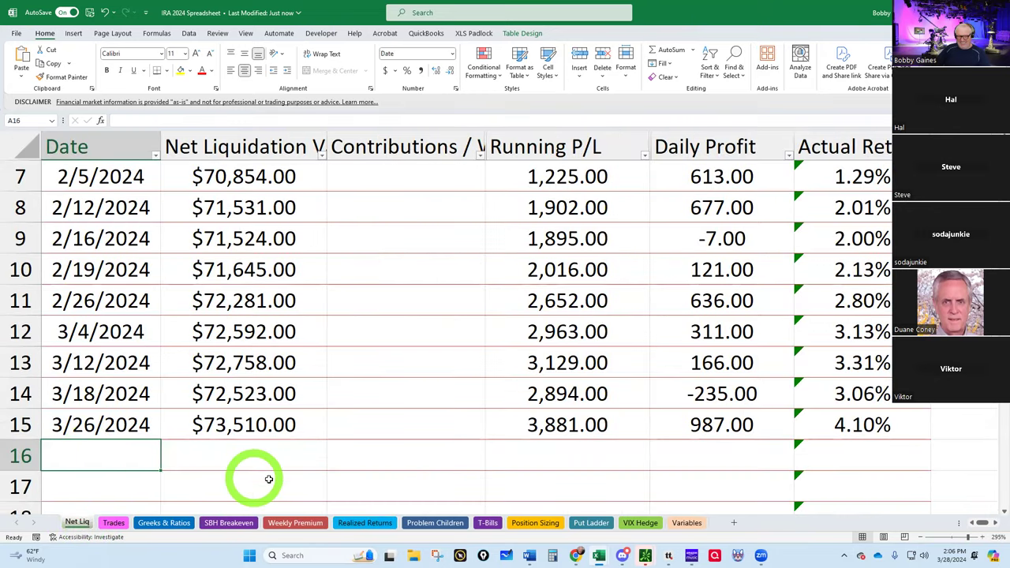
pyautogui.click(363, 524)
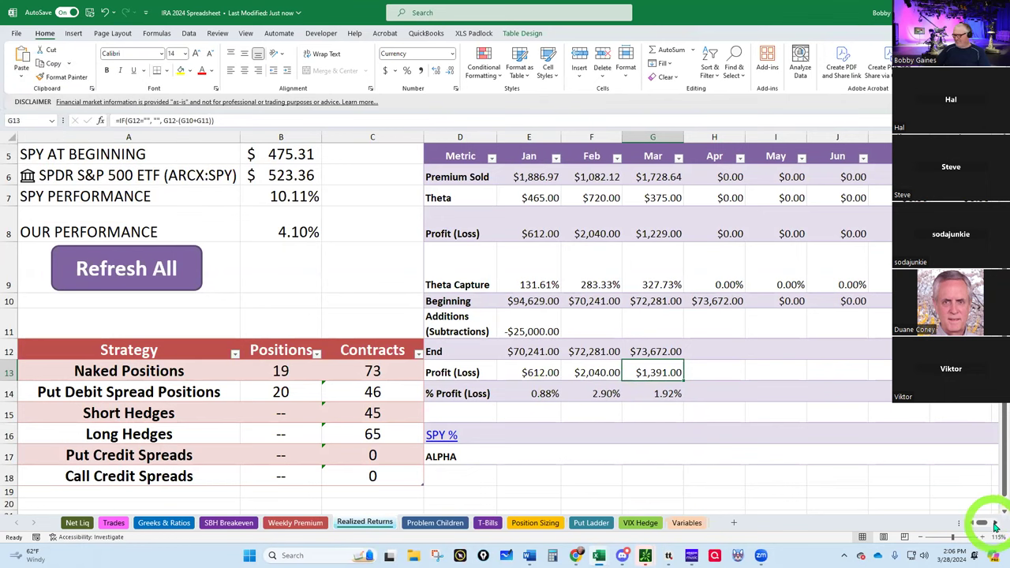
pyautogui.hscroll(4, 996, 525)
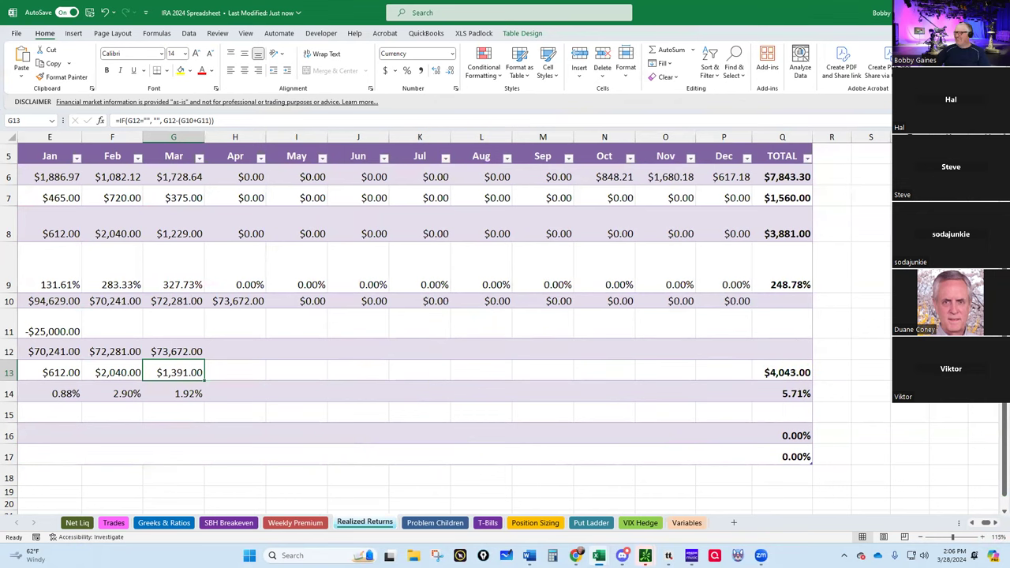
# Open the ROTH IRA 2024 Spreadsheet workbook and enter the date 3/28/24 in cell A14 of Net Liq.
pyautogui.hotkey('alt', 'Tab')
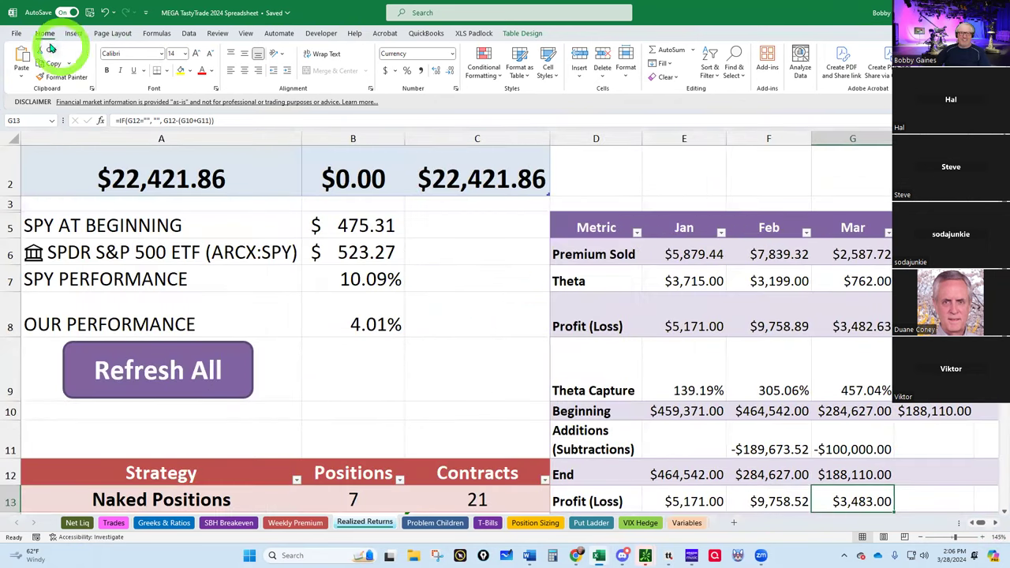
pyautogui.click(18, 34)
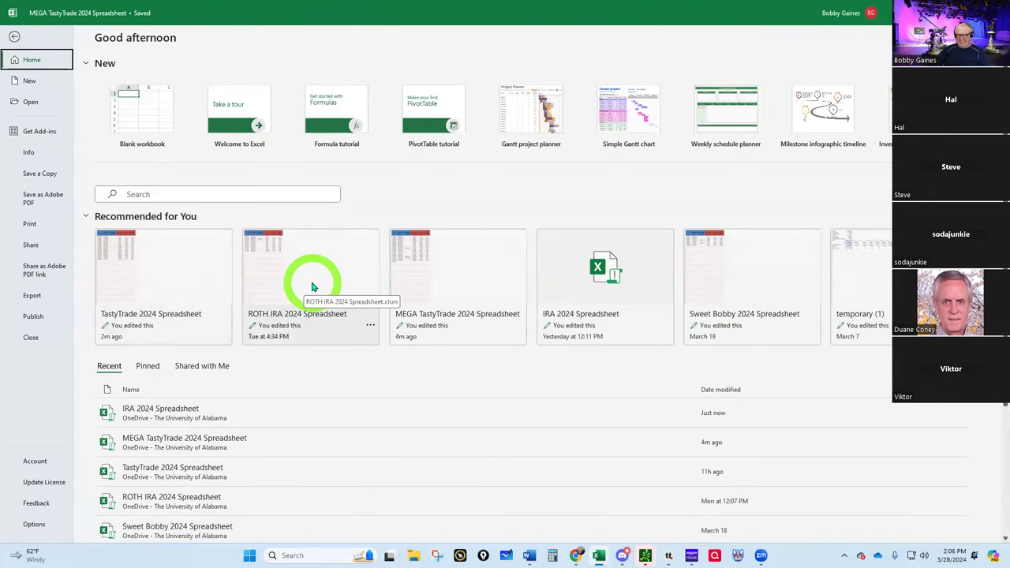
pyautogui.click(303, 276)
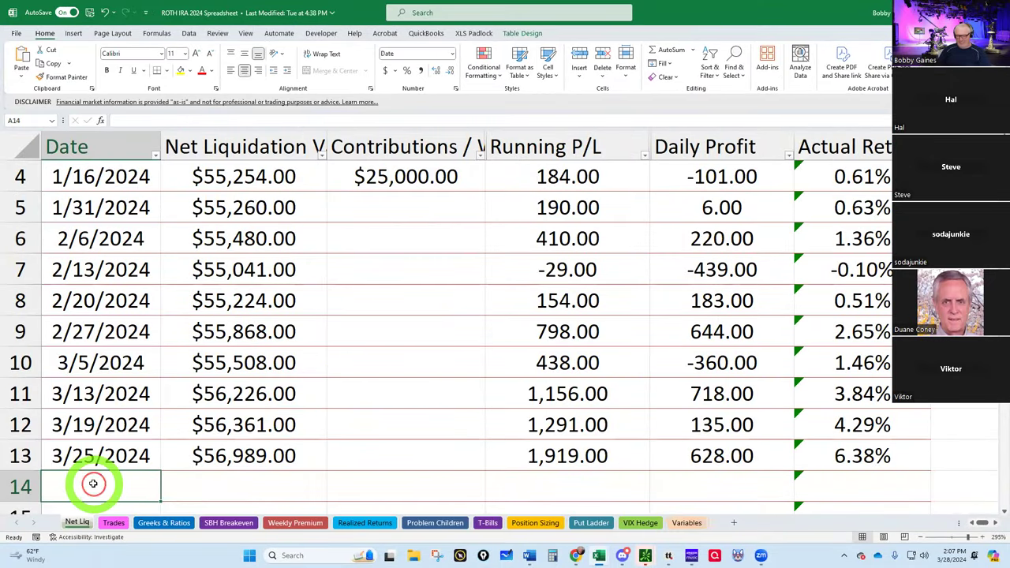
pyautogui.write('3')
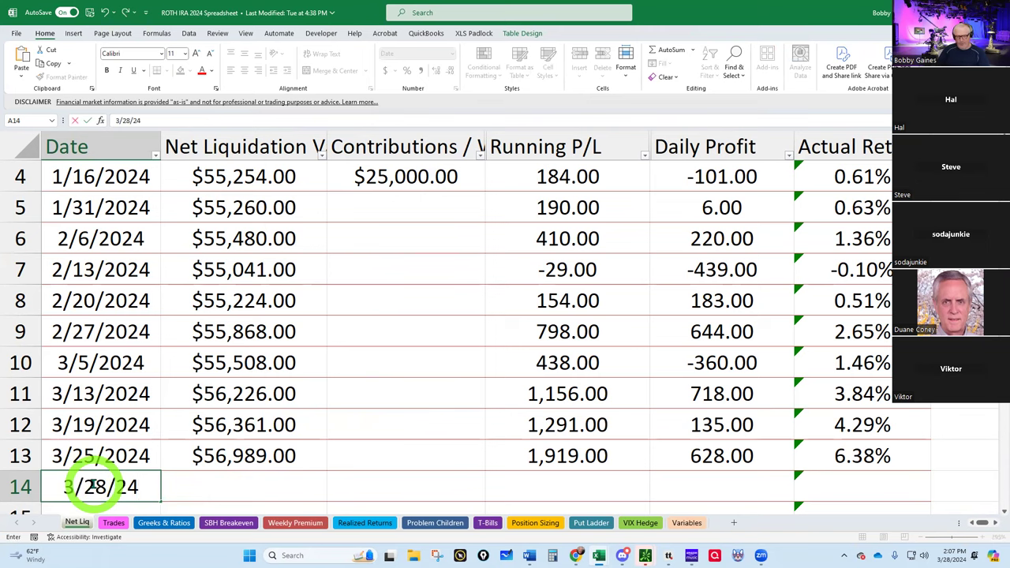
pyautogui.write('/28/2024')
pyautogui.press('Tab')
# Switch to thinkorswim, select the main Roth IRA account, and read its 5 Day Net Liquidating Value for 3/28/24.
pyautogui.moveTo(646, 555)
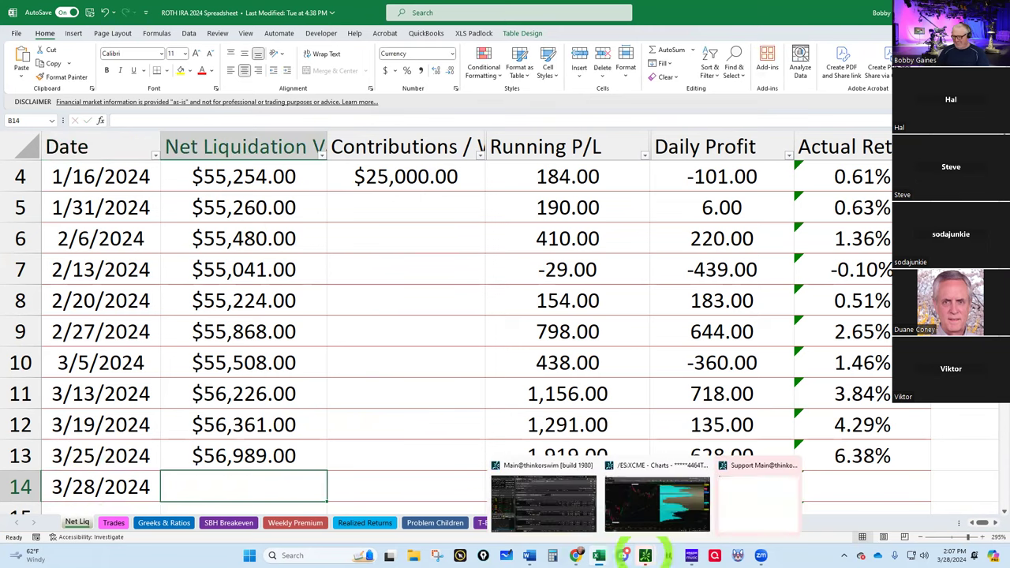
pyautogui.click(563, 500)
pyautogui.click(435, 23)
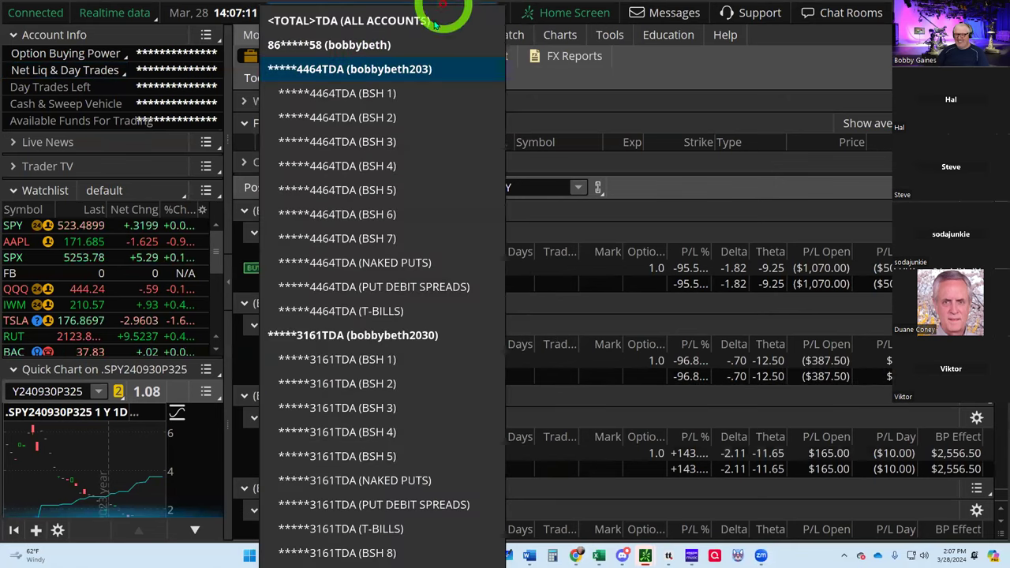
pyautogui.click(385, 338)
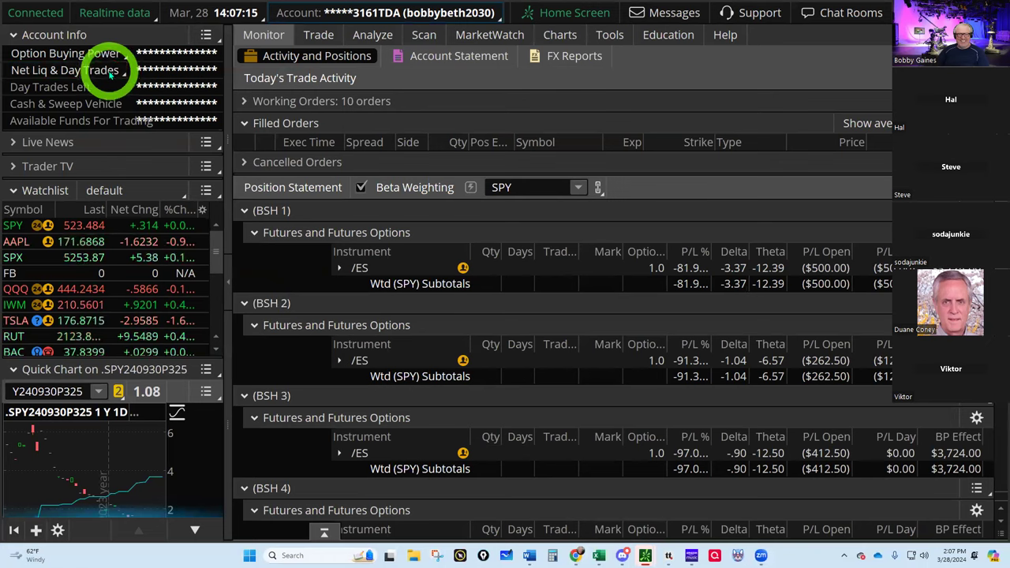
pyautogui.moveTo(109, 69)
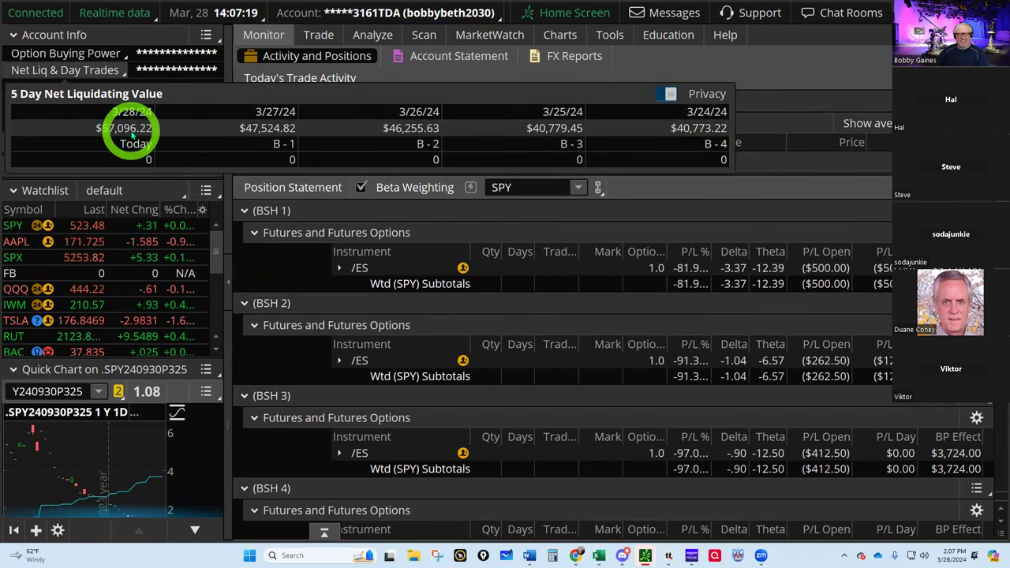
# Switch back to the ROTH IRA 2024 Spreadsheet and enter 57096 as the 3/28/2024 net liquidation value in cell B14 of Net Liq.
pyautogui.moveTo(599, 553)
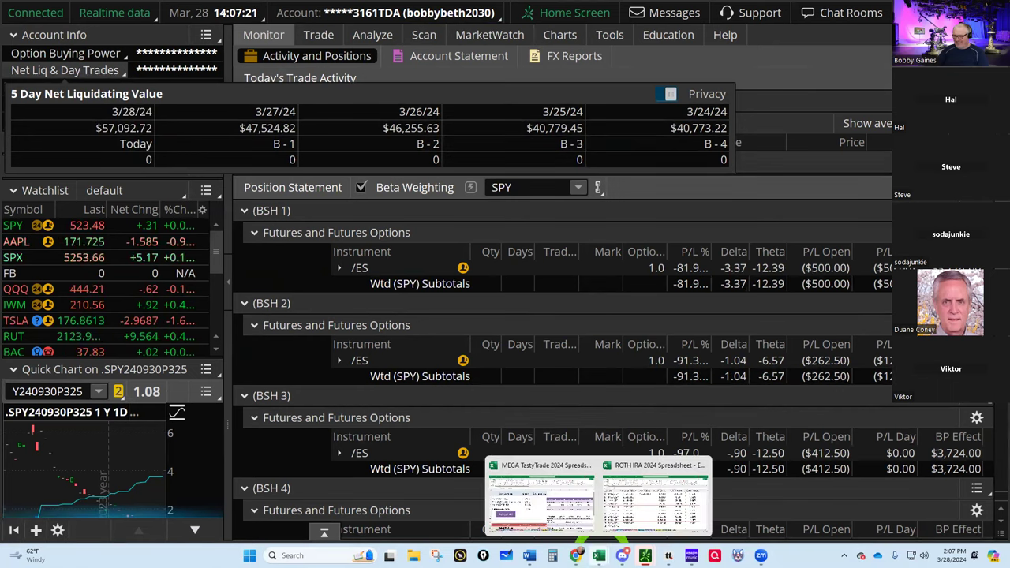
pyautogui.click(631, 498)
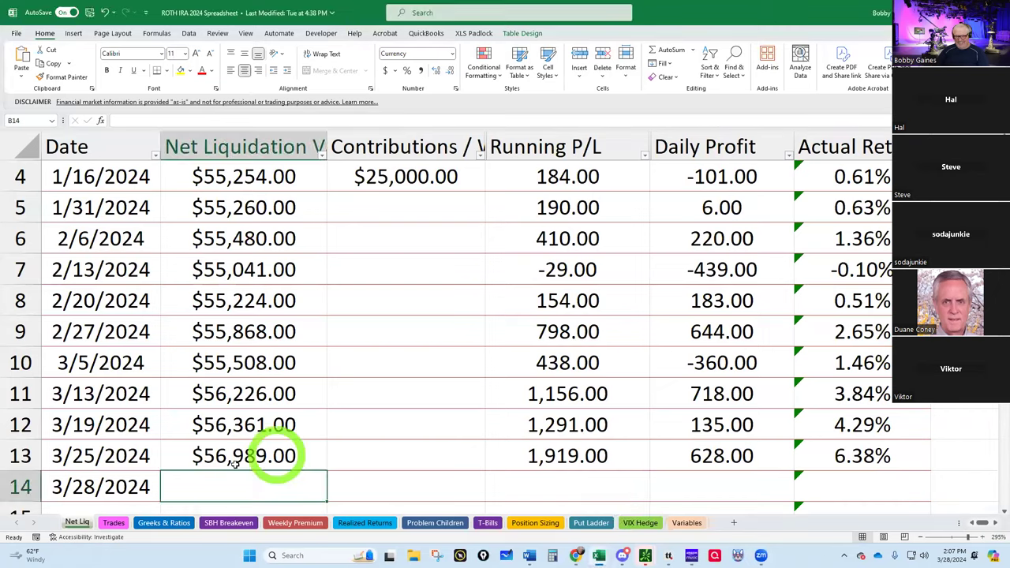
pyautogui.write('570')
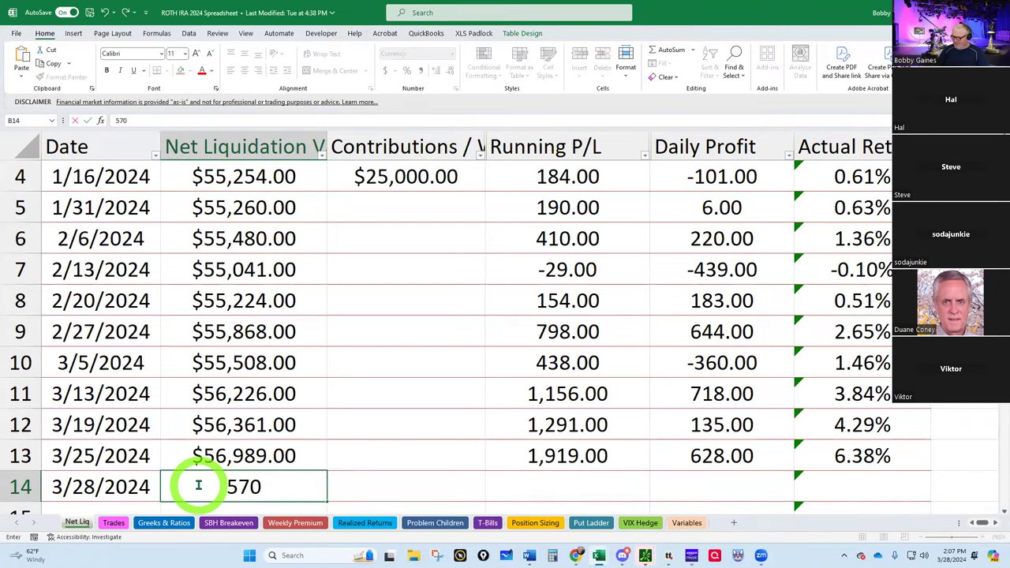
pyautogui.press('Return')
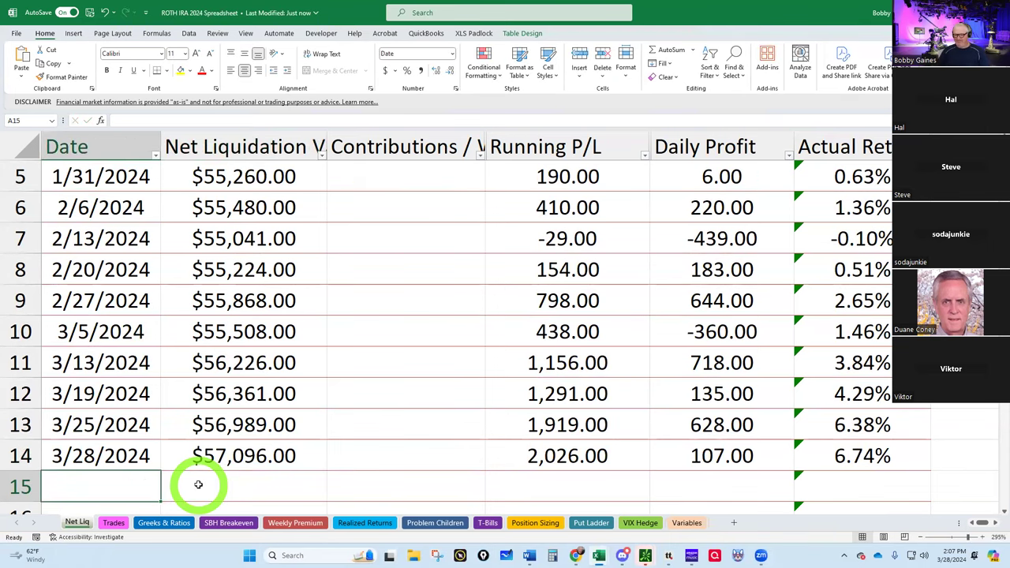
pyautogui.scroll(2, 198, 484)
pyautogui.scroll(-3, 198, 484)
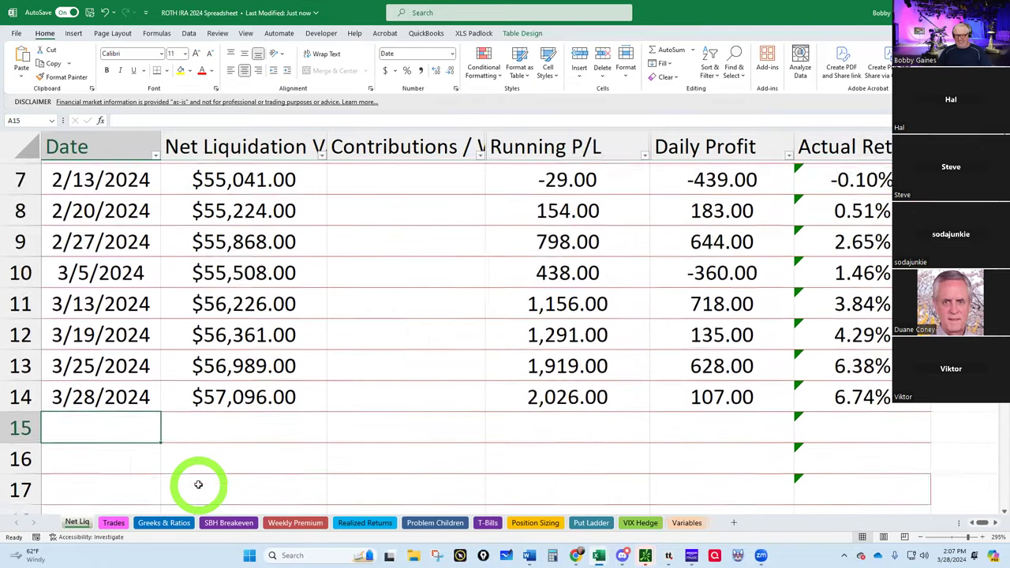
# On Realized Returns, set March's End value in cell G12 to 57096.
pyautogui.click(370, 523)
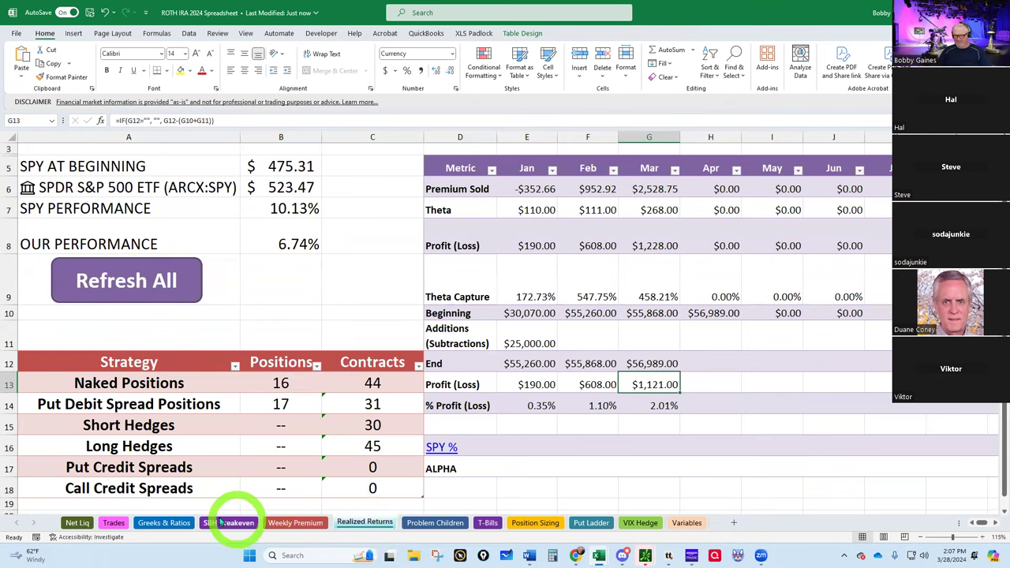
pyautogui.click(77, 523)
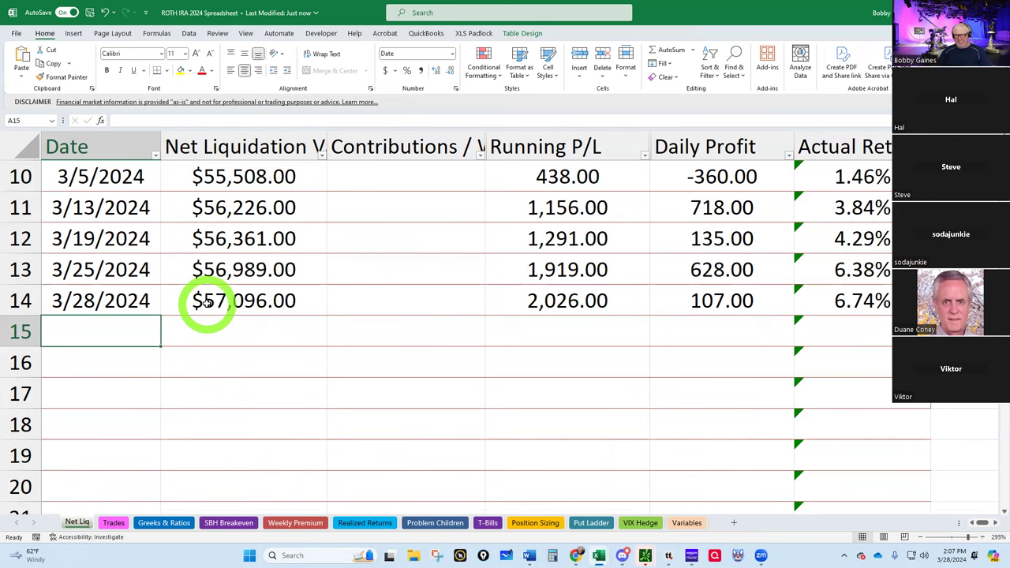
pyautogui.click(363, 523)
pyautogui.click(649, 363)
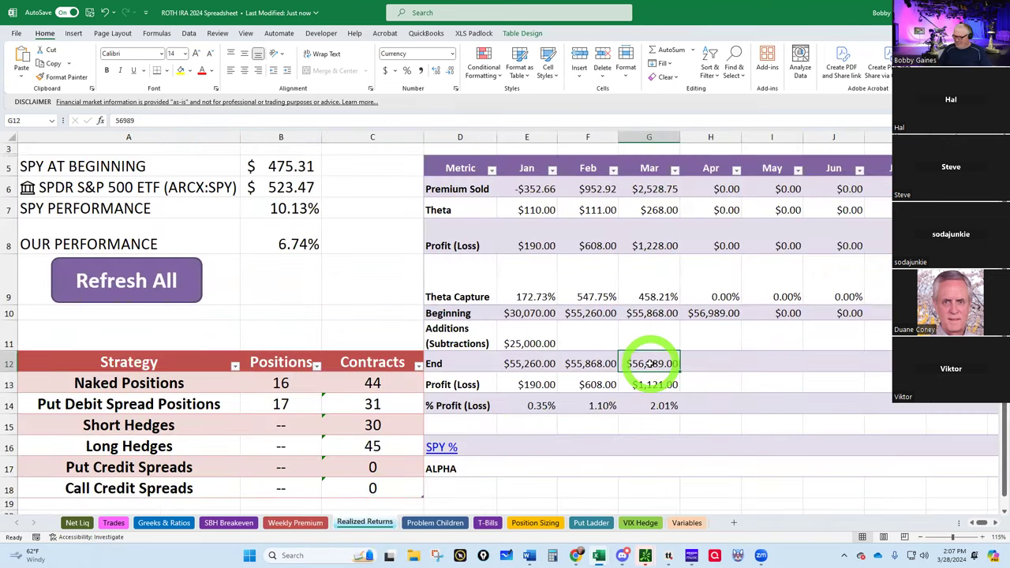
pyautogui.write('57096')
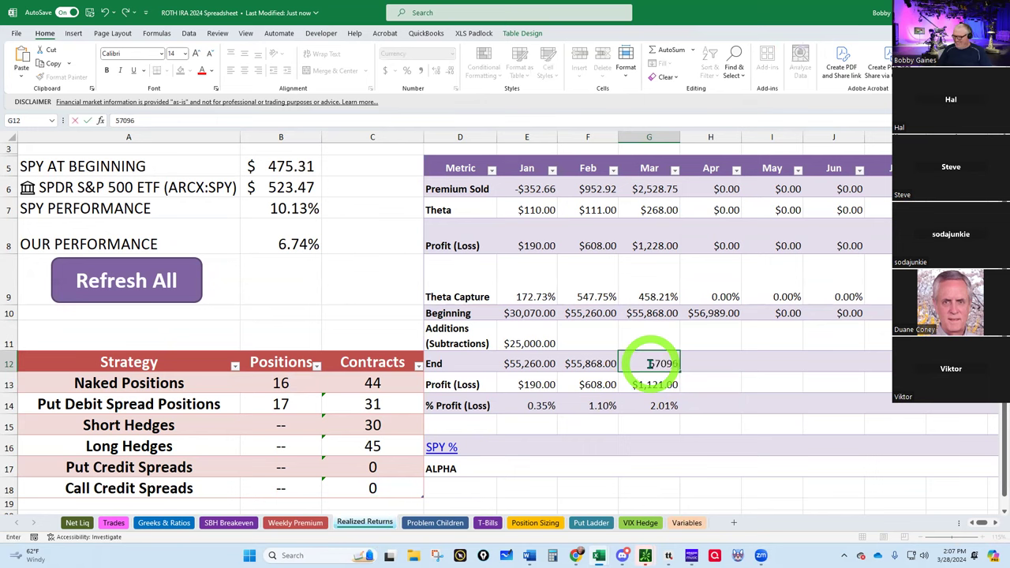
pyautogui.press('Return')
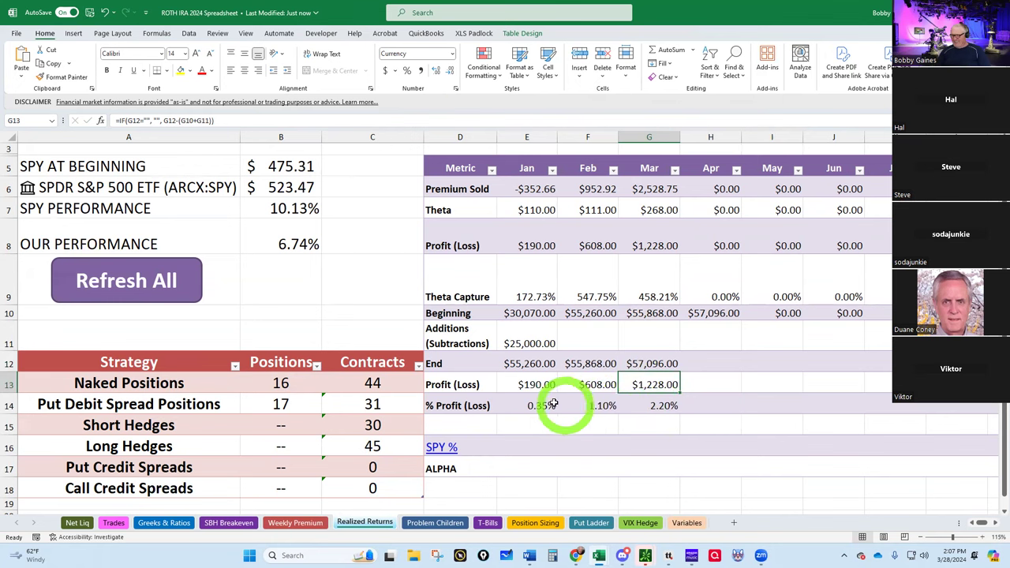
# Open Calculator and start an addition with the Roth IRA's total profit of 2026 from the Realized Returns TOTAL column.
pyautogui.hscroll(3, 995, 524)
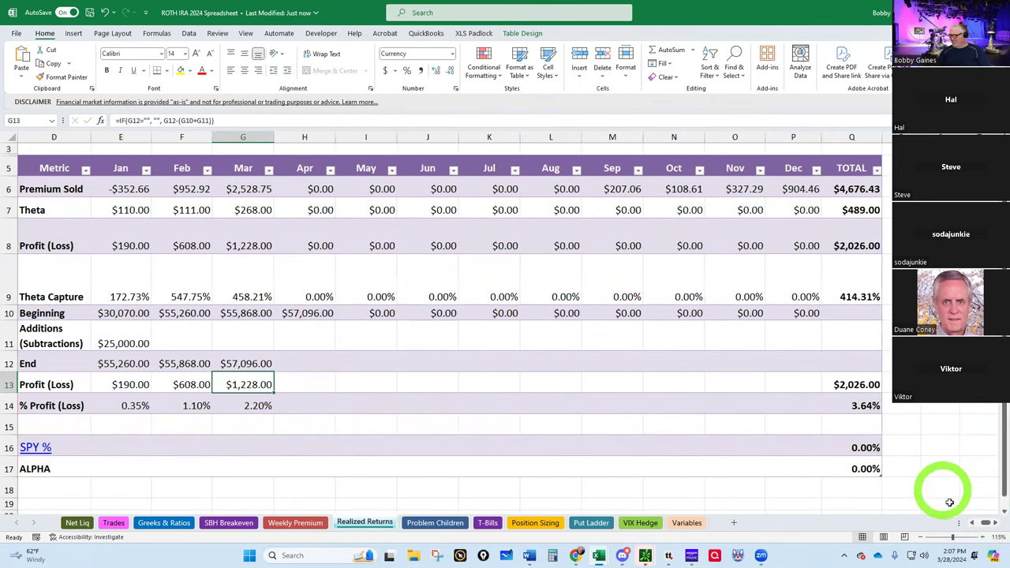
pyautogui.hscroll(-3, 972, 525)
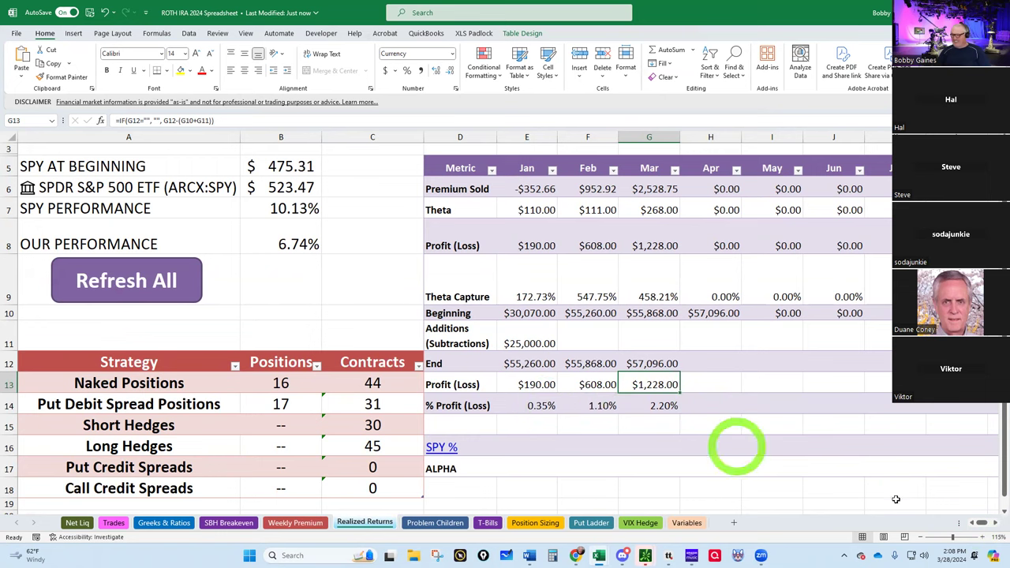
pyautogui.click(994, 523)
pyautogui.click(994, 523)
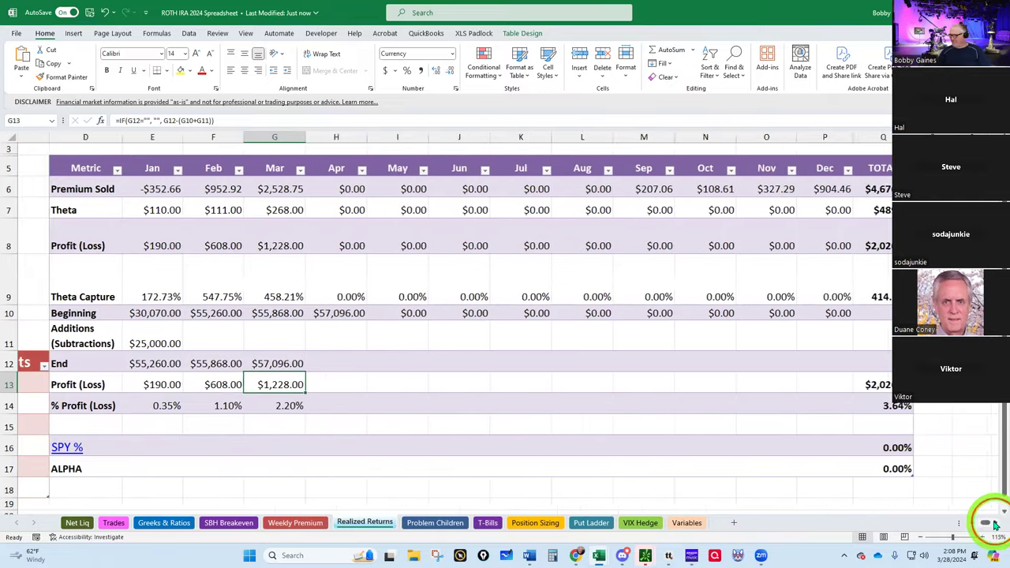
pyautogui.click(994, 523)
pyautogui.click(552, 555)
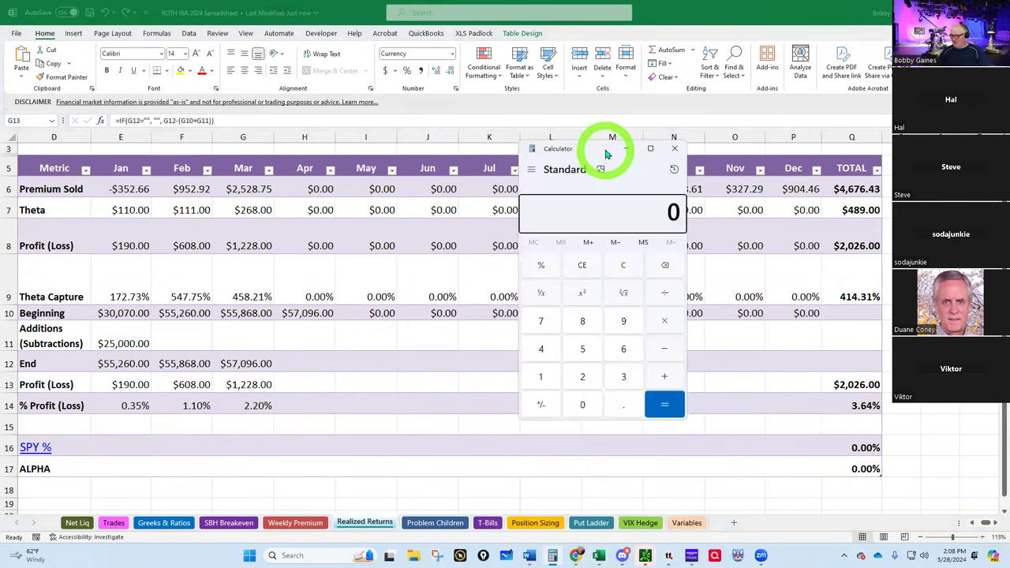
pyautogui.click(582, 377)
pyautogui.click(582, 377)
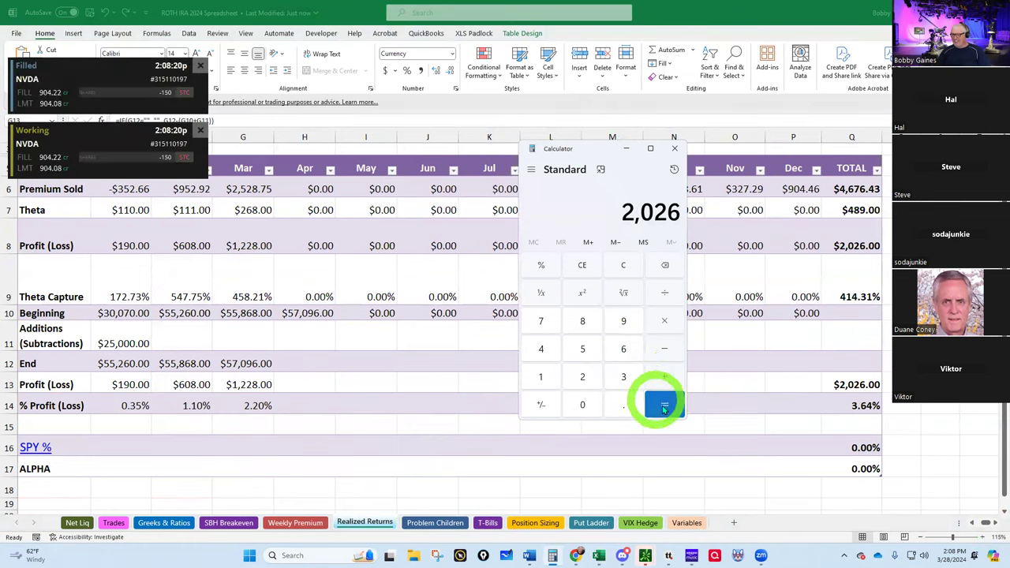
pyautogui.click(665, 367)
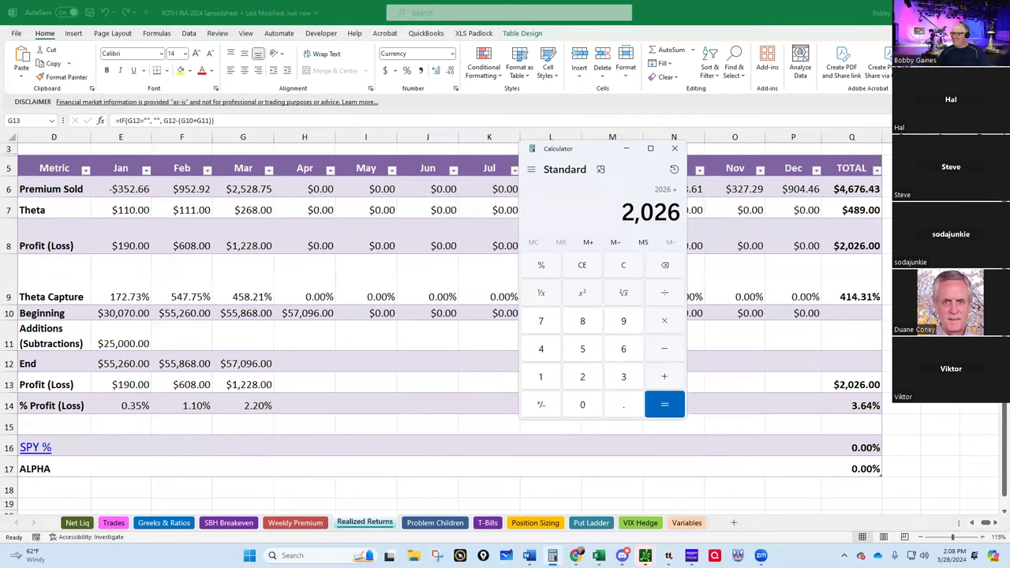
# Open the IRA 2024 Spreadsheet workbook and bring the Realized Returns TOTAL column into view.
pyautogui.hotkey('alt', 'Tab')
pyautogui.hotkey('ctrl', 'Tab')
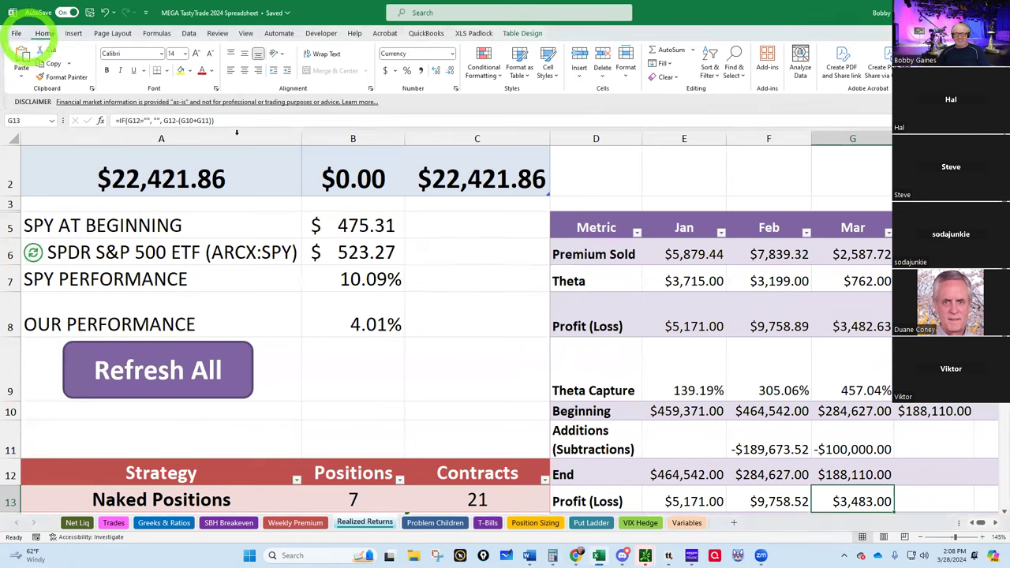
pyautogui.click(24, 37)
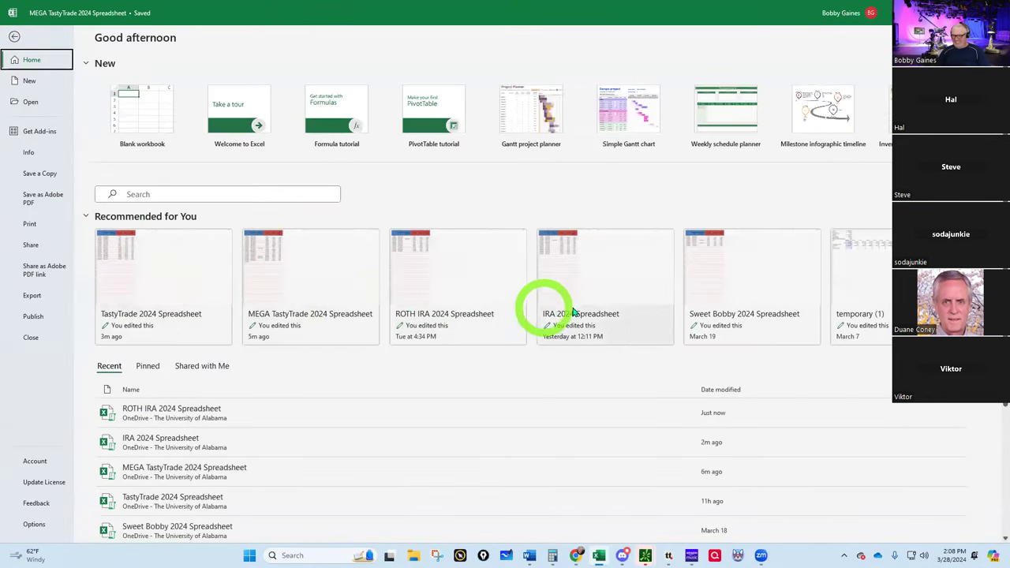
pyautogui.click(595, 293)
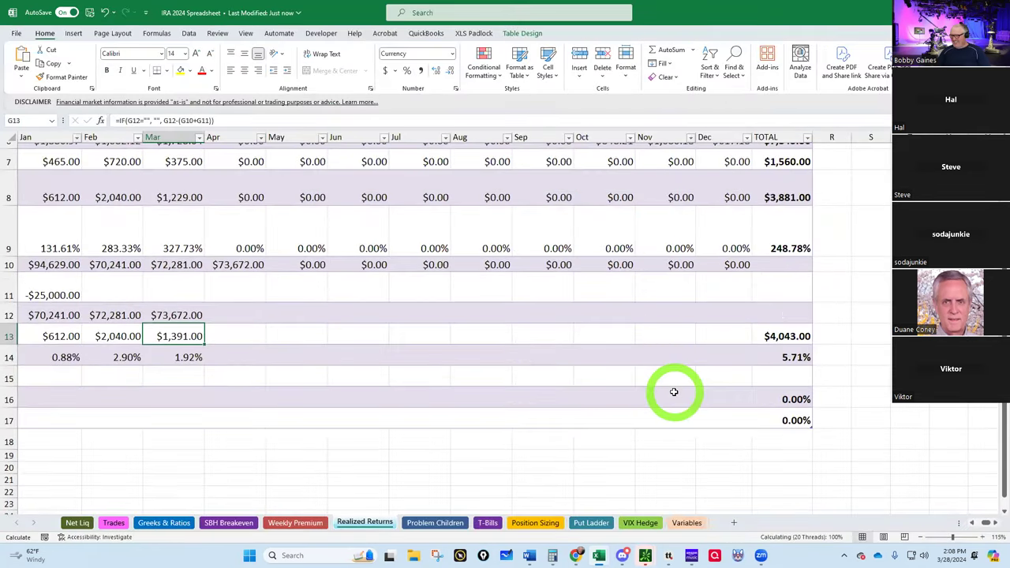
pyautogui.scroll(3, 674, 392)
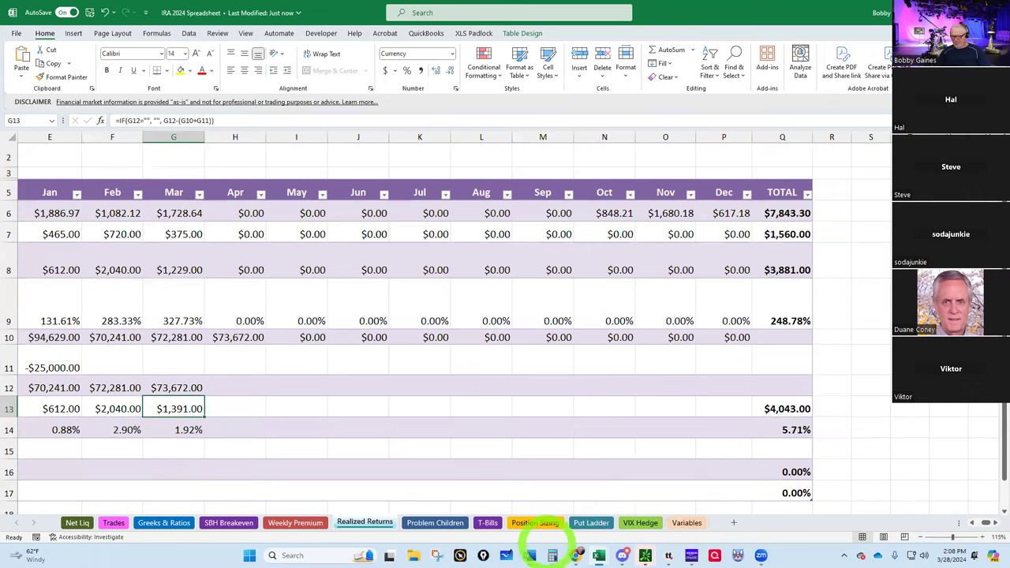
# Add the IRA's total profit of 4043 to the running sum in Calculator, then minimize Calculator.
pyautogui.click(552, 555)
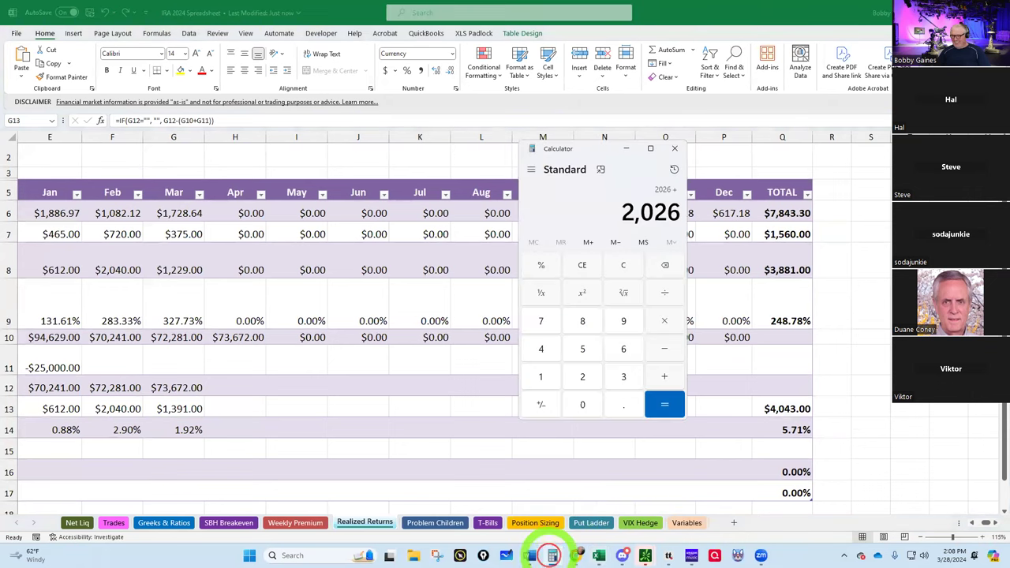
pyautogui.click(665, 376)
pyautogui.click(541, 349)
pyautogui.click(582, 402)
pyautogui.click(541, 350)
pyautogui.click(623, 376)
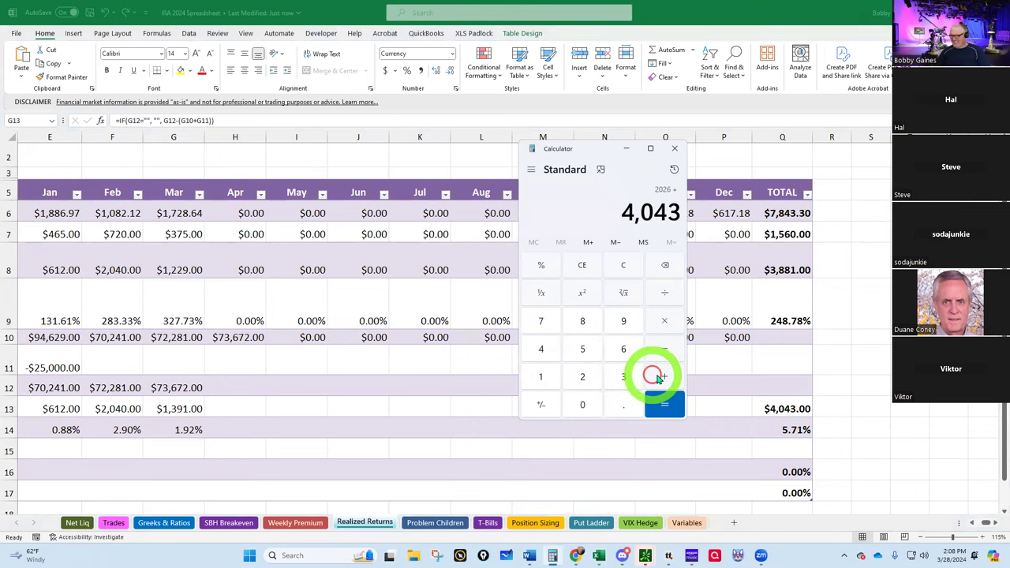
pyautogui.click(664, 376)
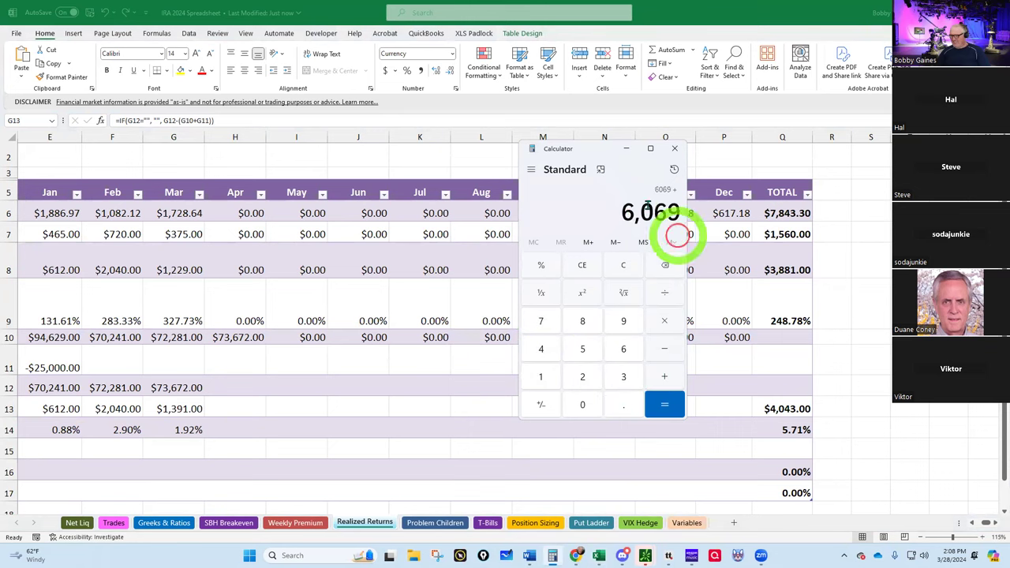
pyautogui.click(626, 149)
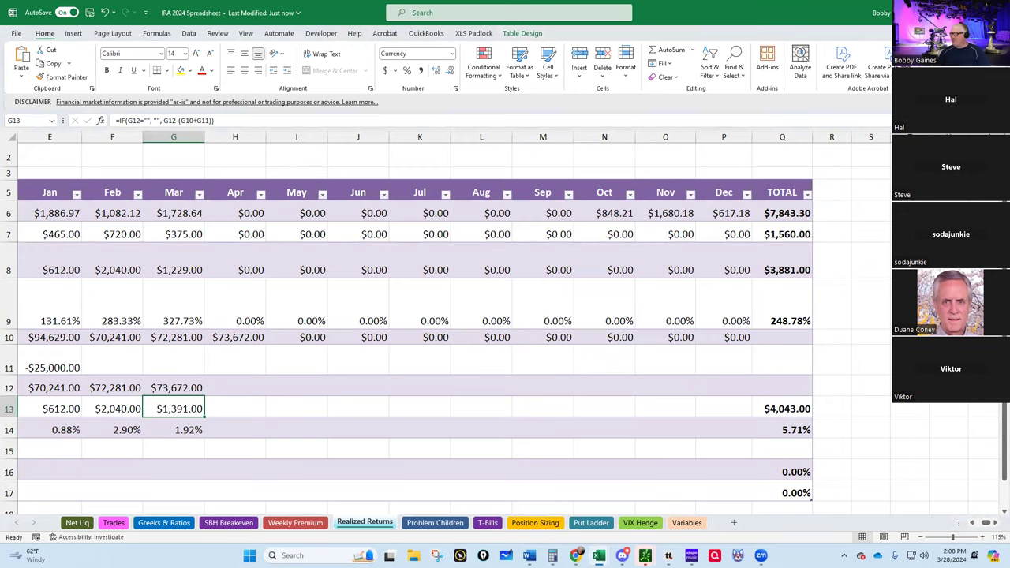
# Switch to the MEGA TastyTrade 2024 Spreadsheet and show the total profit on Realized Returns.
pyautogui.hotkey('alt', 'Tab')
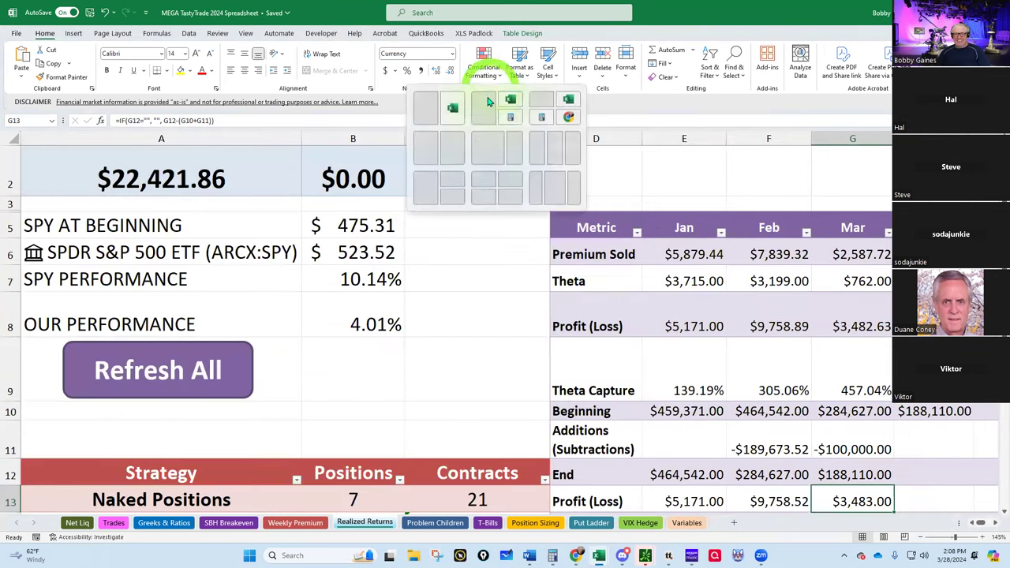
pyautogui.scroll(-2, 308, 323)
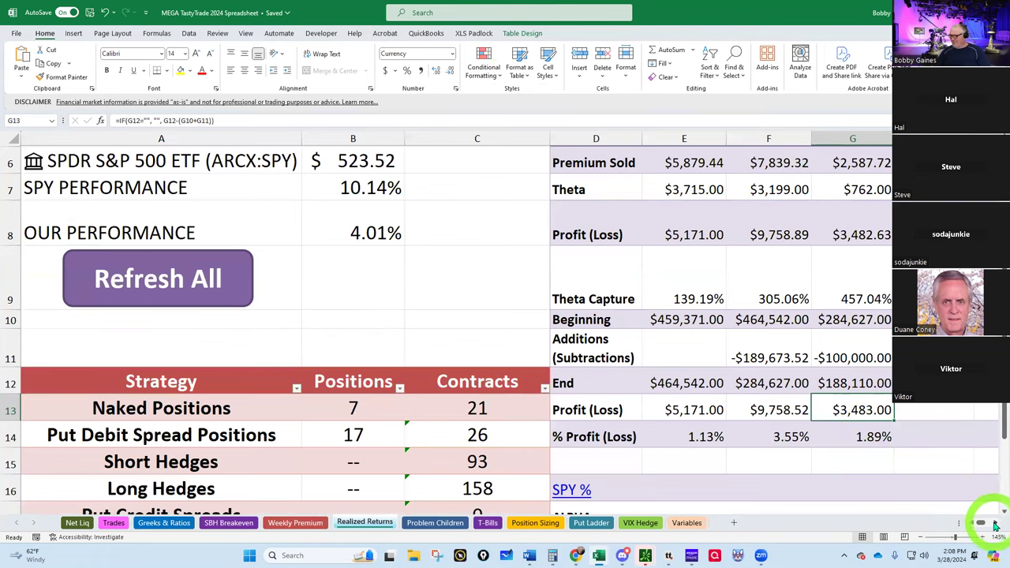
pyautogui.hscroll(6, 996, 525)
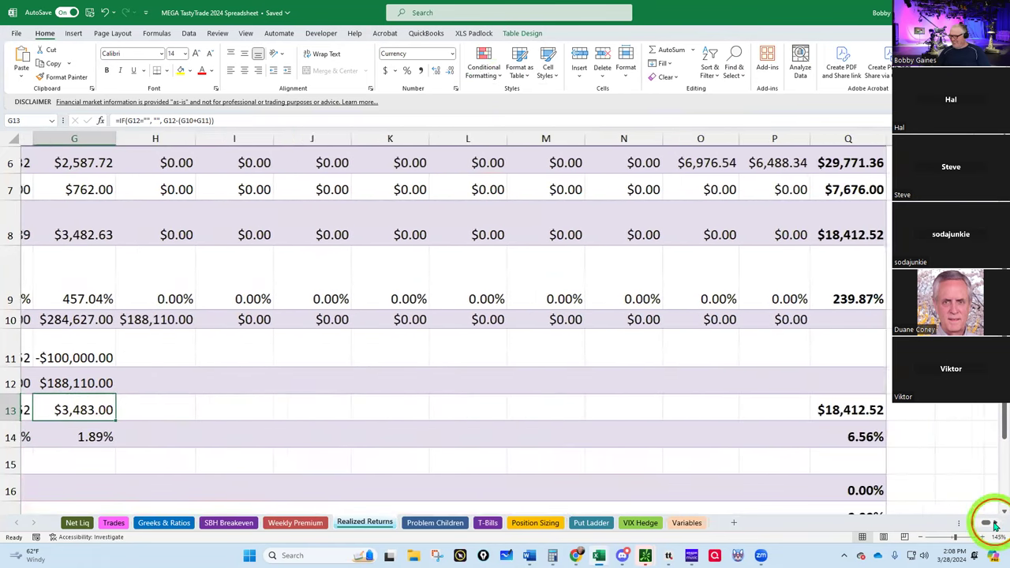
pyautogui.hscroll(1, 995, 525)
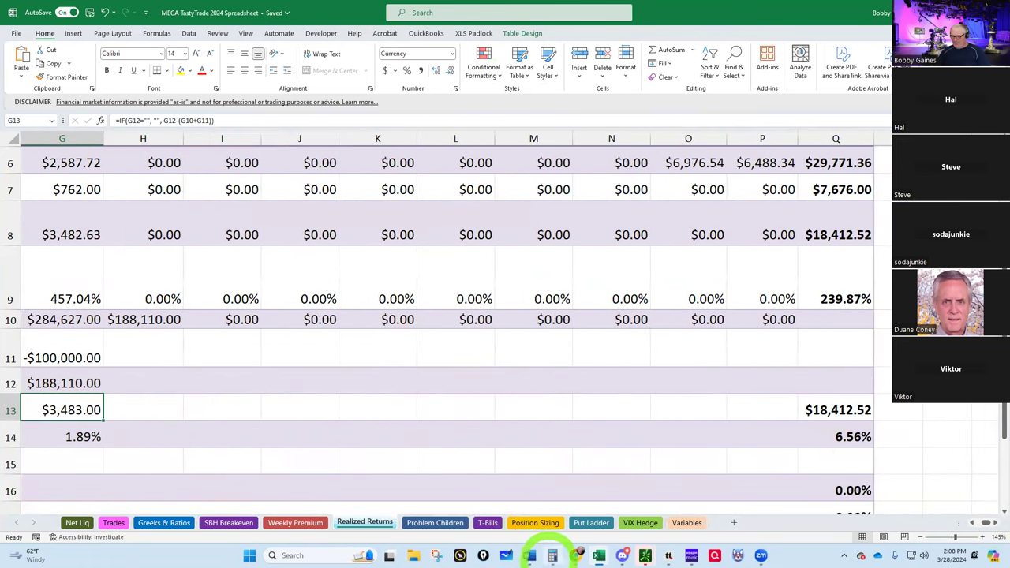
# Add the MEGA TastyTrade total profit of 18412.52 to the running sum in Calculator.
pyautogui.click(552, 555)
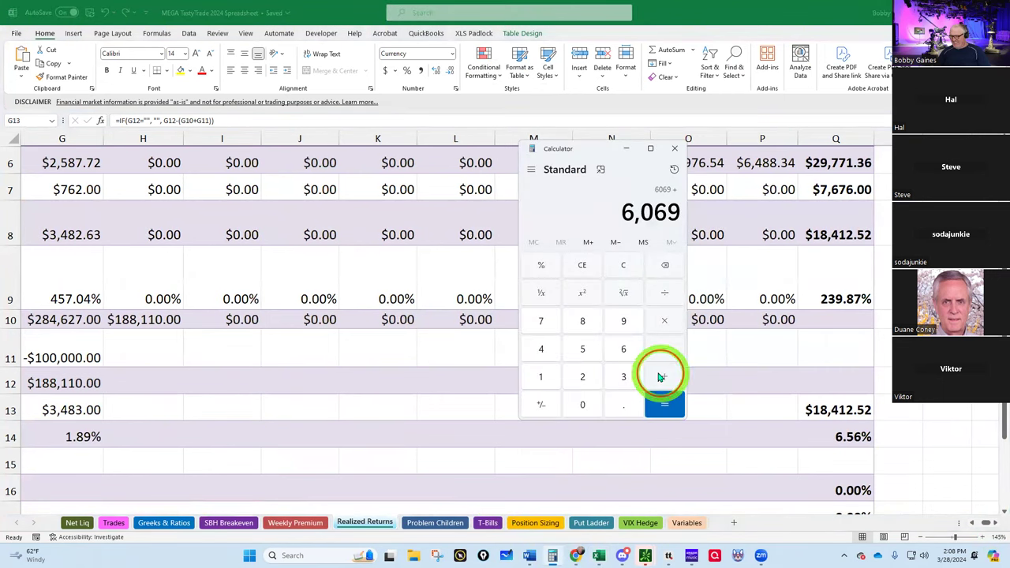
pyautogui.click(541, 377)
pyautogui.click(582, 320)
pyautogui.click(543, 350)
pyautogui.click(541, 377)
pyautogui.click(582, 376)
pyautogui.click(623, 405)
pyautogui.click(584, 355)
pyautogui.click(581, 372)
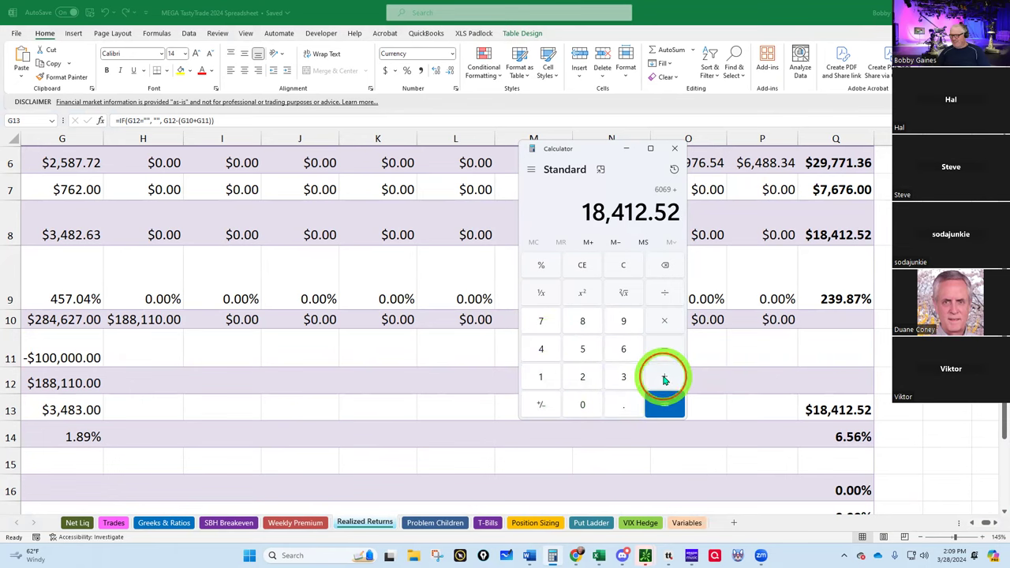
# Open the TastyTrade 2024 Spreadsheet workbook and bring the Realized Returns TOTAL column into view.
pyautogui.click(20, 37)
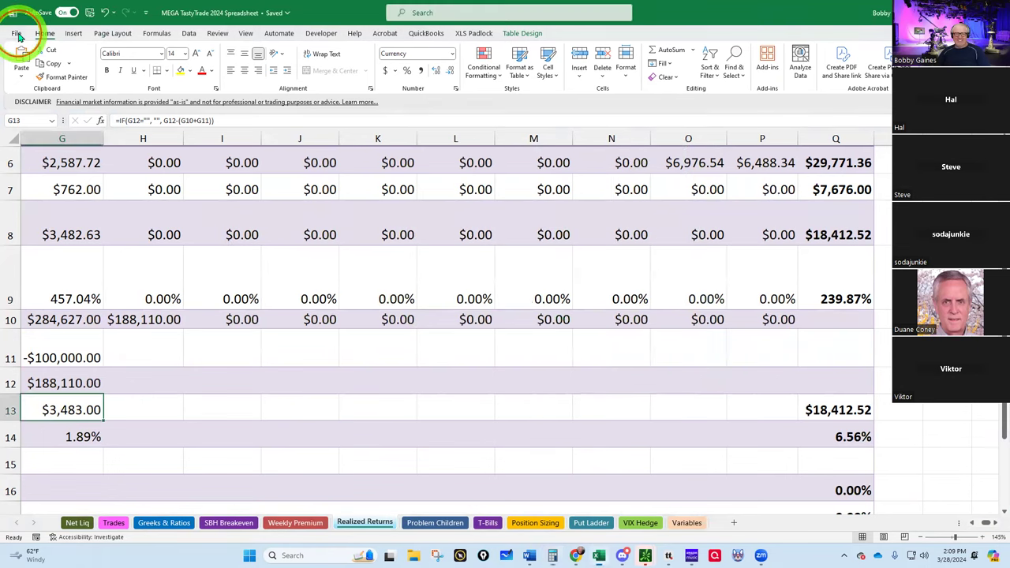
pyautogui.click(20, 37)
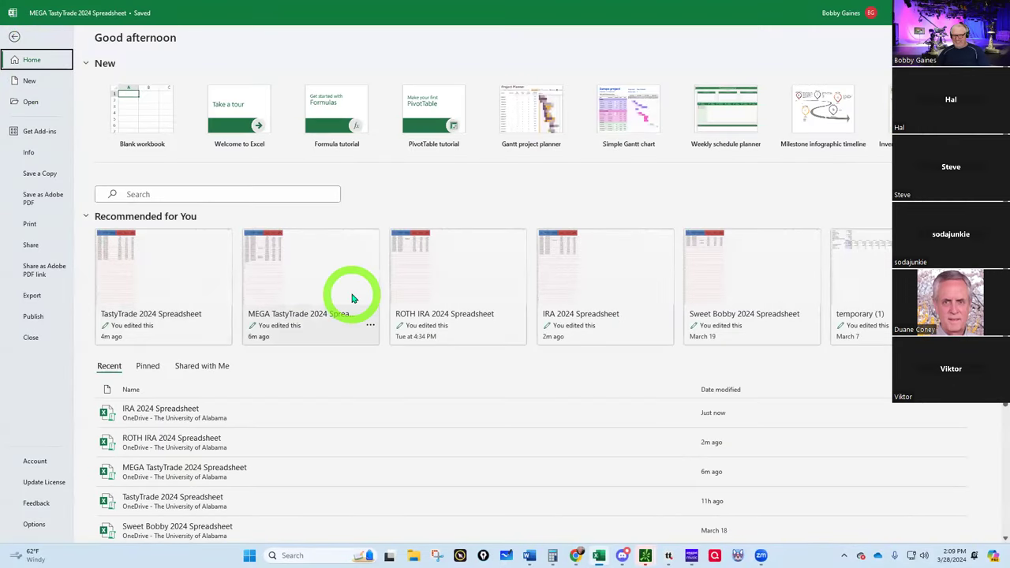
pyautogui.click(152, 288)
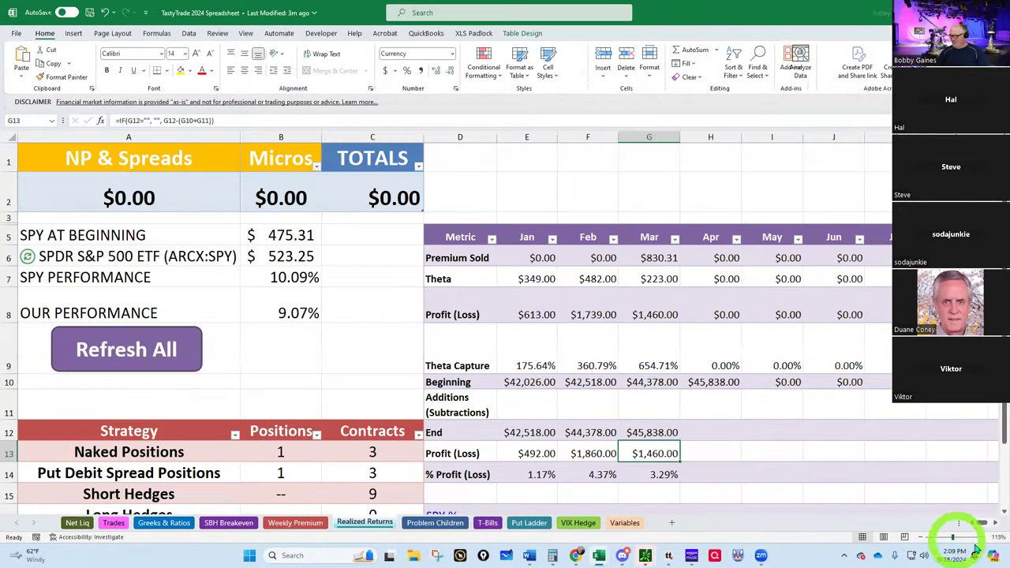
pyautogui.click(995, 523)
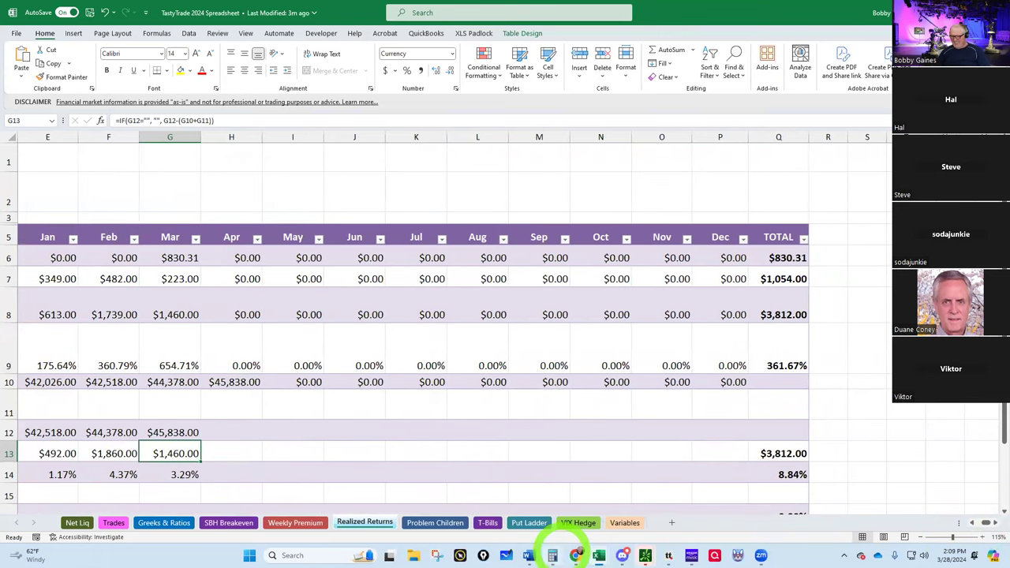
# Add the TastyTrade account's total profit of 3812 to the running sum in Calculator, compute the result, and minimize Calculator.
pyautogui.click(552, 555)
pyautogui.click(664, 378)
pyautogui.click(624, 378)
pyautogui.click(582, 323)
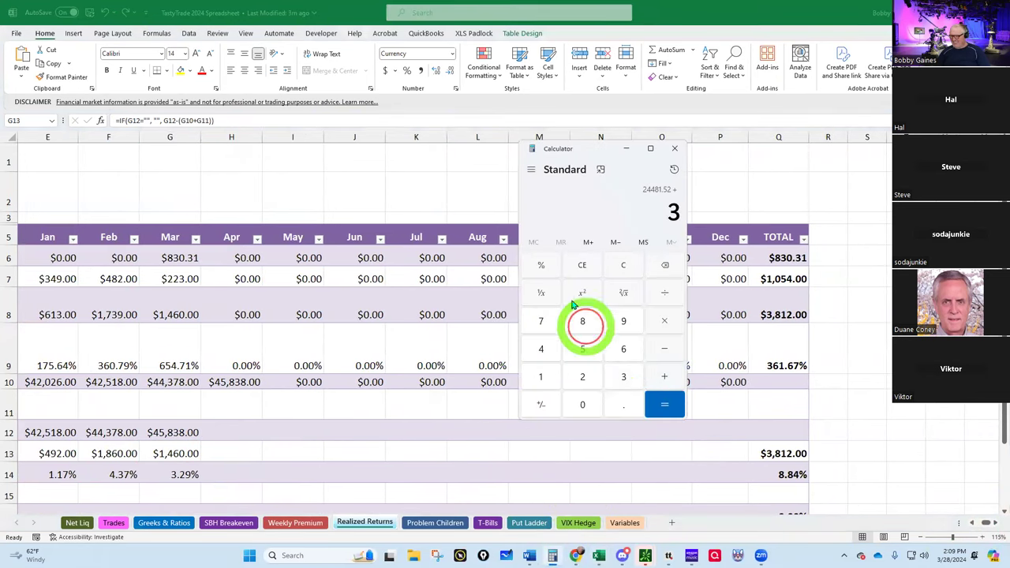
pyautogui.click(541, 374)
pyautogui.click(582, 377)
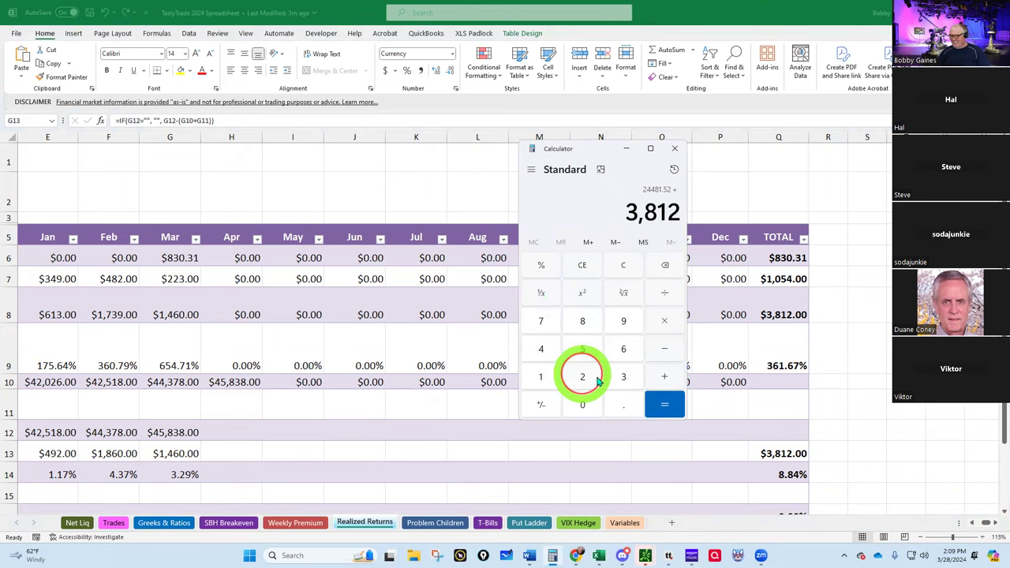
pyautogui.click(664, 404)
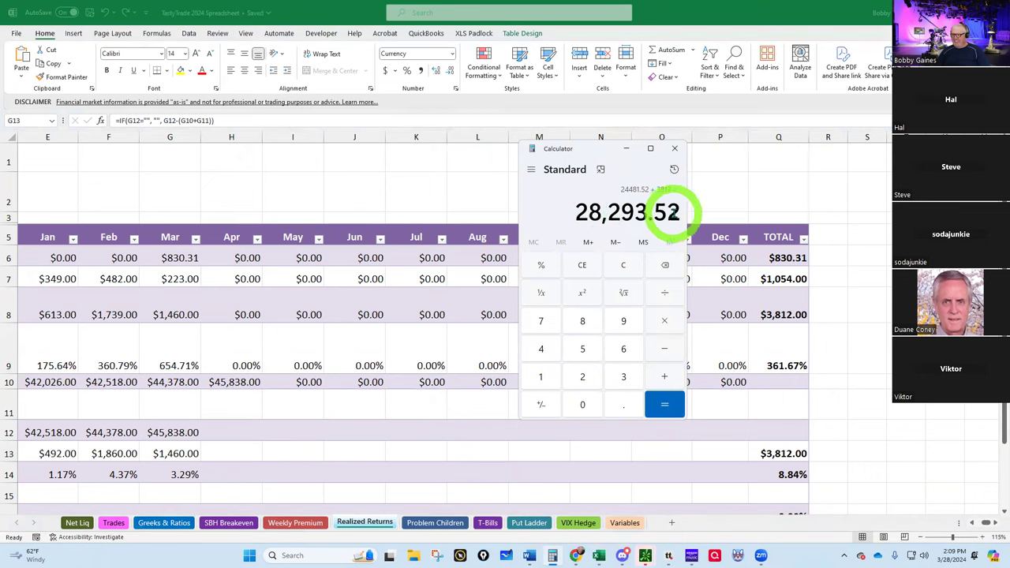
pyautogui.click(628, 151)
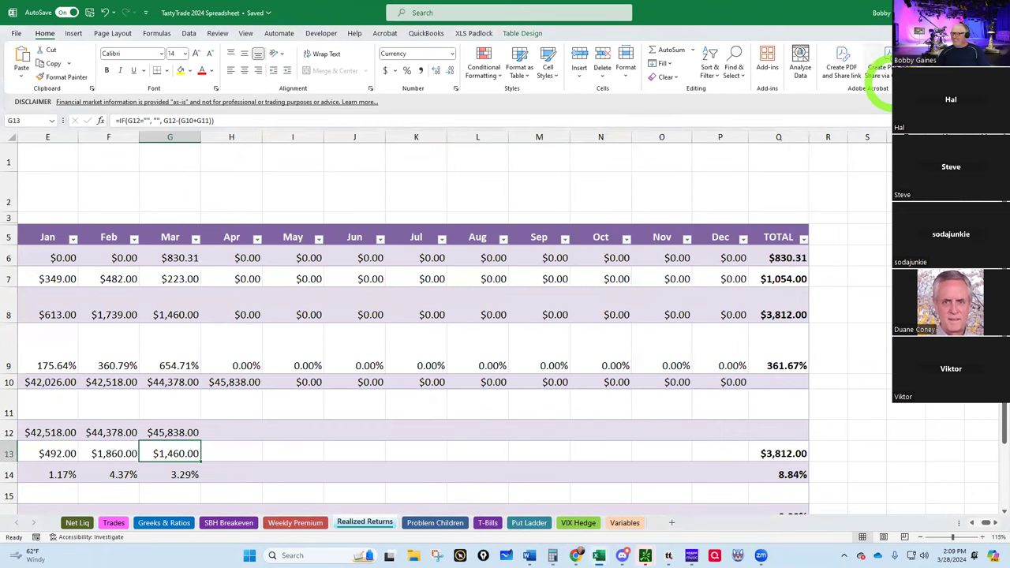
# Return to the MEGA TastyTrade 2024 Spreadsheet, review its Realized Returns and Net Liq sheets, and show the Greeks & Ratios sheet.
pyautogui.hotkey('alt', 'Tab')
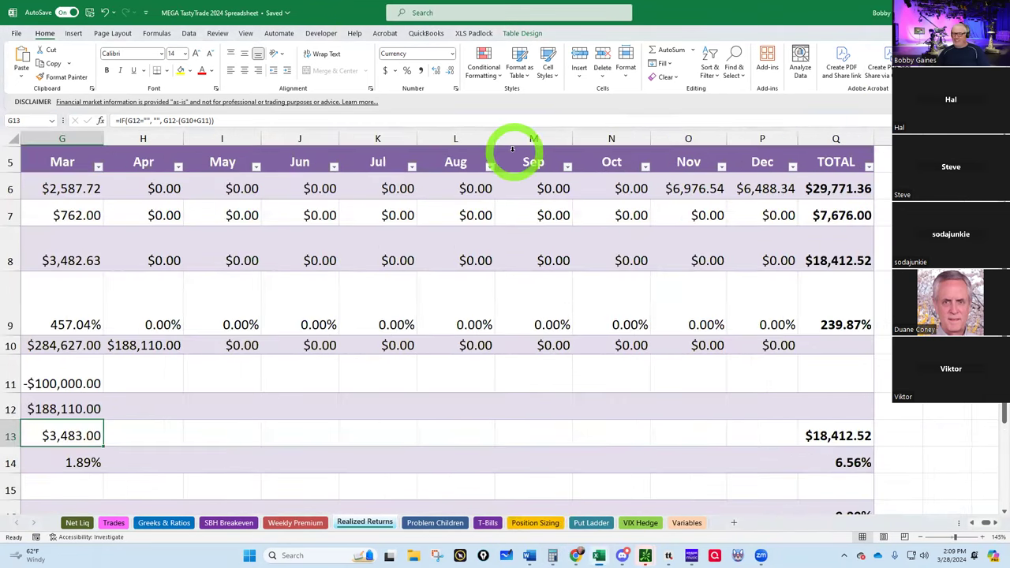
pyautogui.scroll(2, 488, 318)
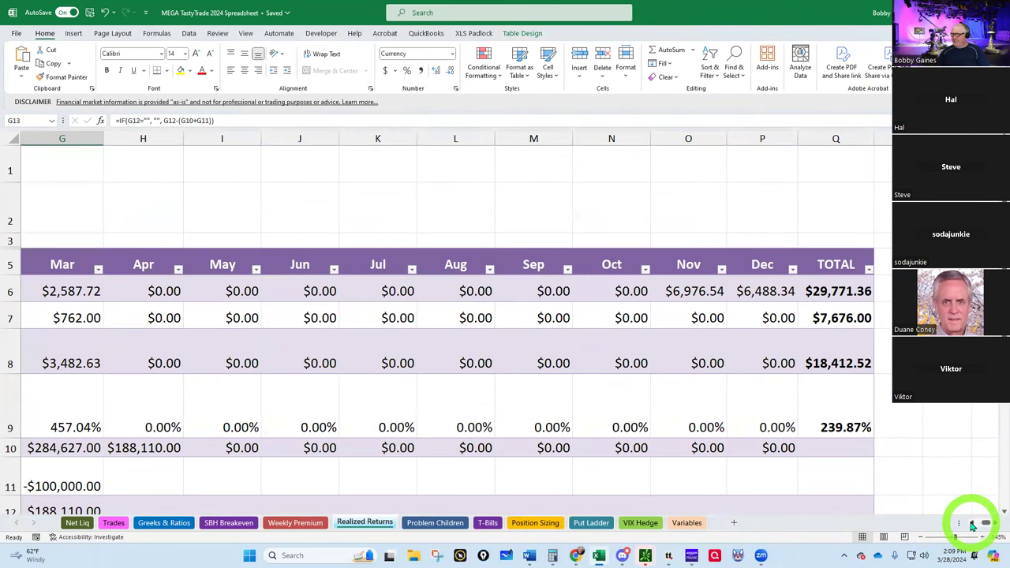
pyautogui.hscroll(-6, 970, 522)
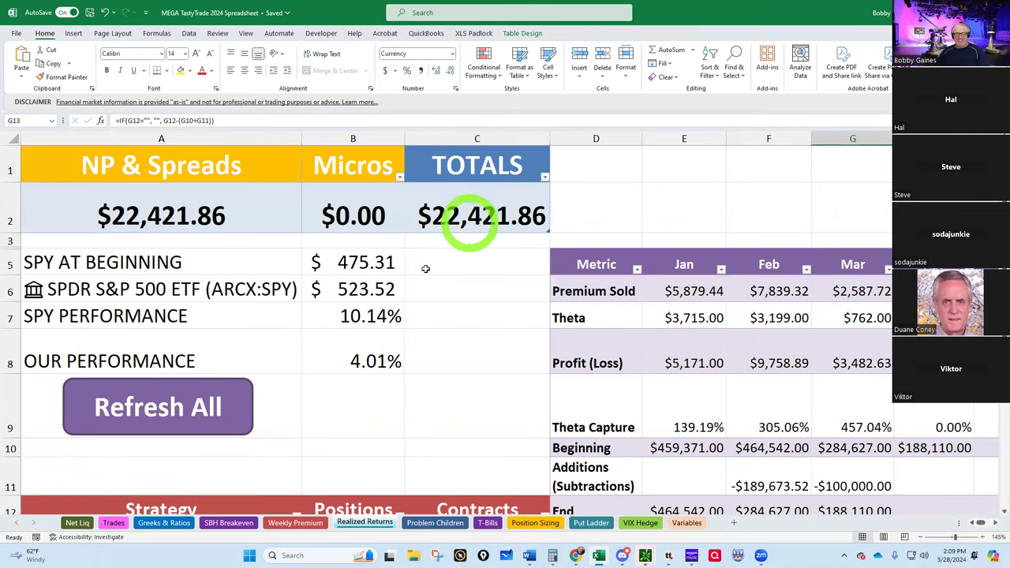
pyautogui.click(76, 522)
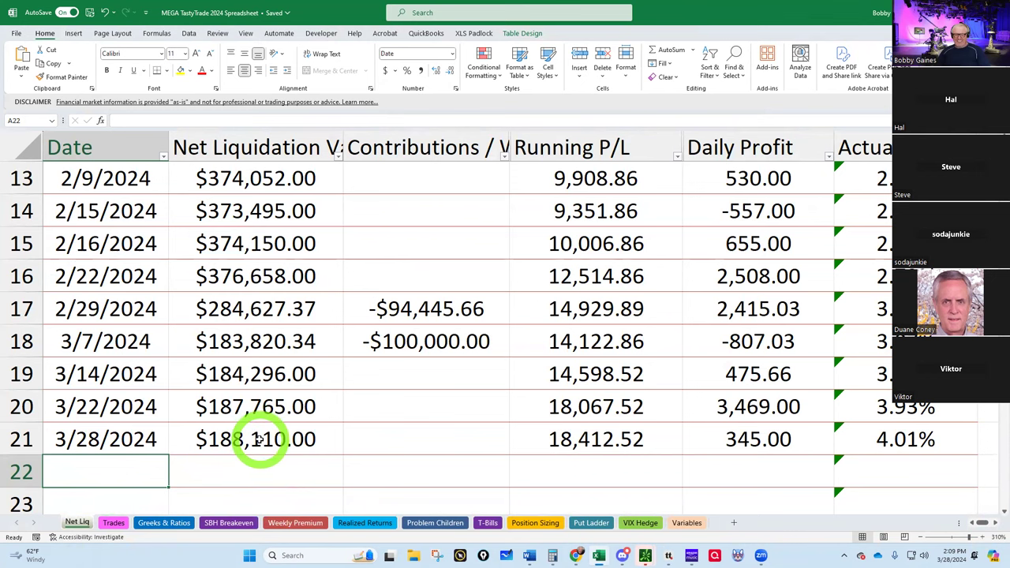
pyautogui.click(162, 523)
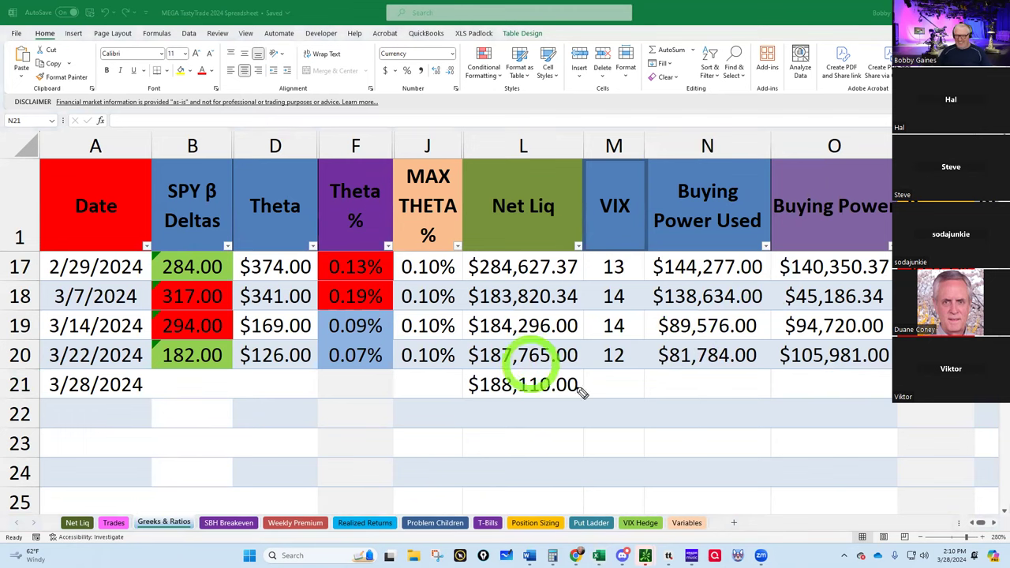
# Handwrite the note ".15 x NL" over the sheet beside the 3/28/2024 net liq value.
pyautogui.click(602, 364)
pyautogui.moveTo(605, 365)
pyautogui.mouseDown()
pyautogui.moveTo(672, 343)
pyautogui.moveTo(687, 302)
pyautogui.moveTo(714, 318)
pyautogui.mouseUp()
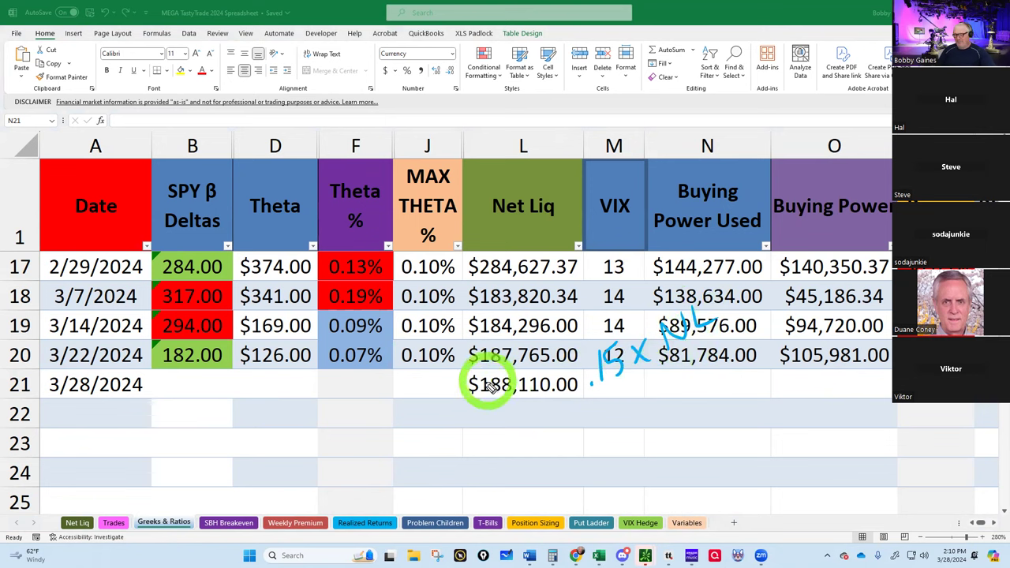
pyautogui.moveTo(534, 356)
pyautogui.mouseDown()
pyautogui.moveTo(469, 371)
pyautogui.moveTo(557, 405)
pyautogui.moveTo(568, 371)
pyautogui.mouseUp()
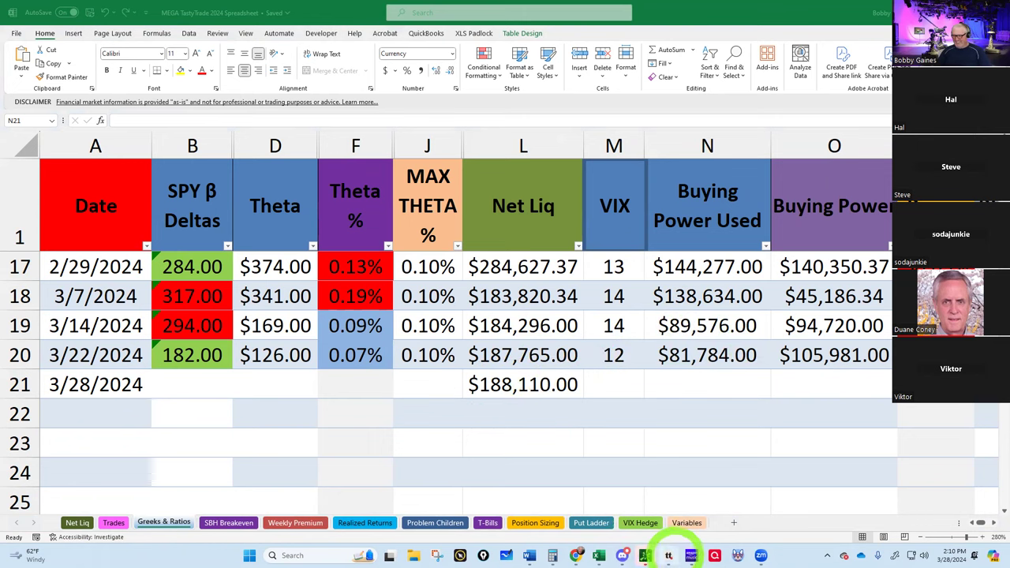
# Switch to tastytrade, turn on Privacy Mode for the accounts, and collapse the analysis side panel to reveal the Delta and Theta columns.
pyautogui.click(668, 555)
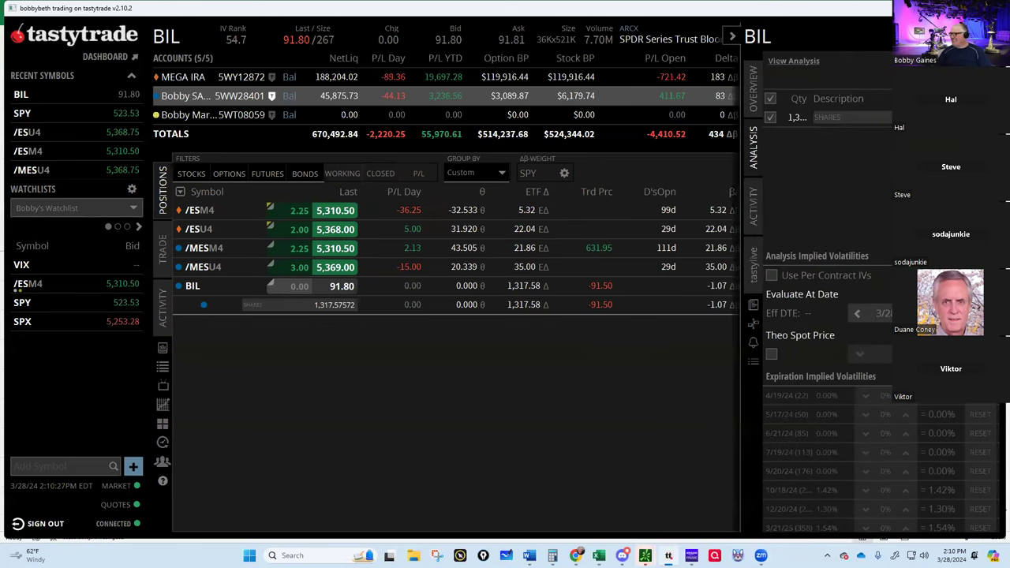
pyautogui.click(408, 163)
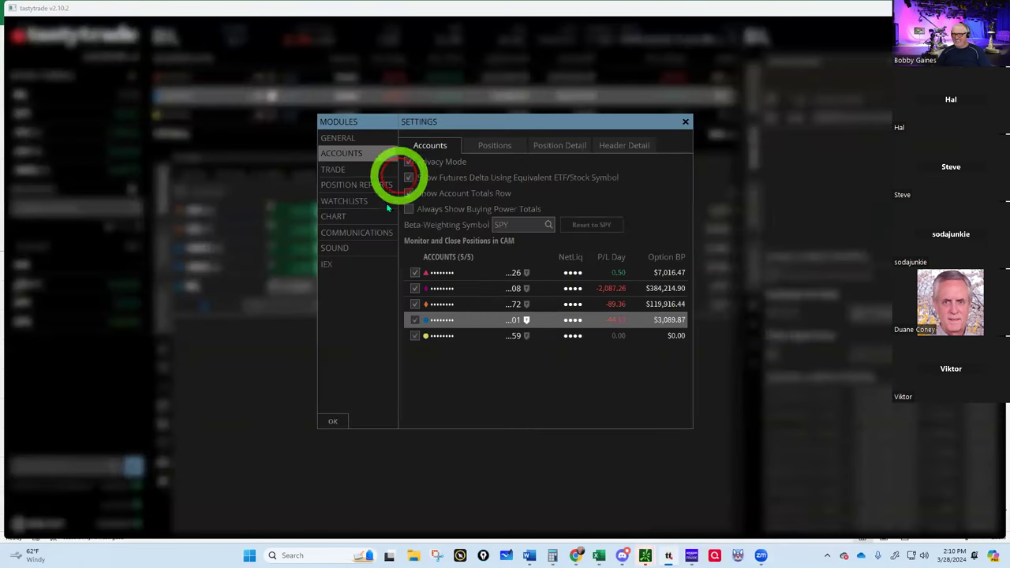
pyautogui.click(334, 420)
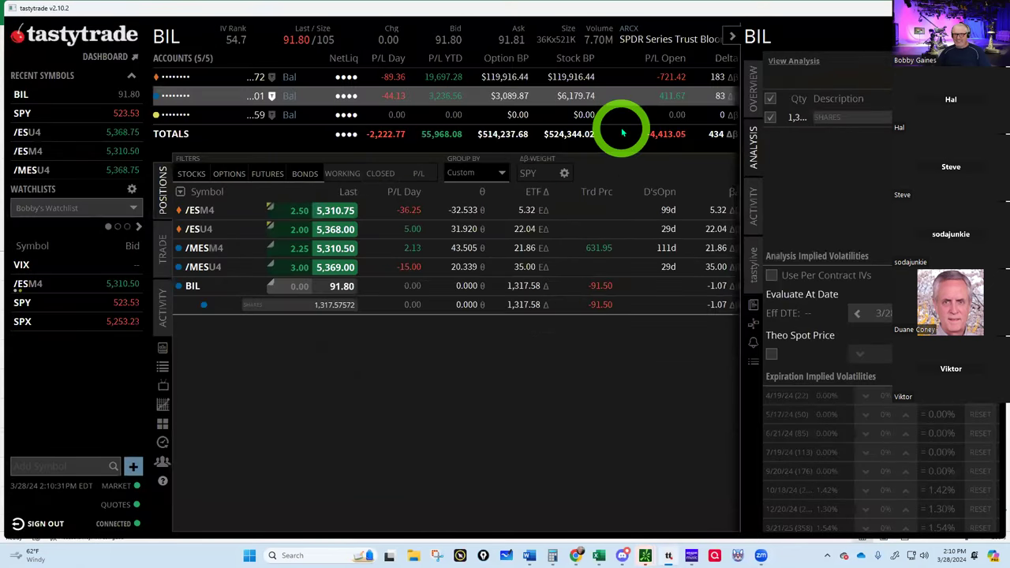
pyautogui.click(733, 37)
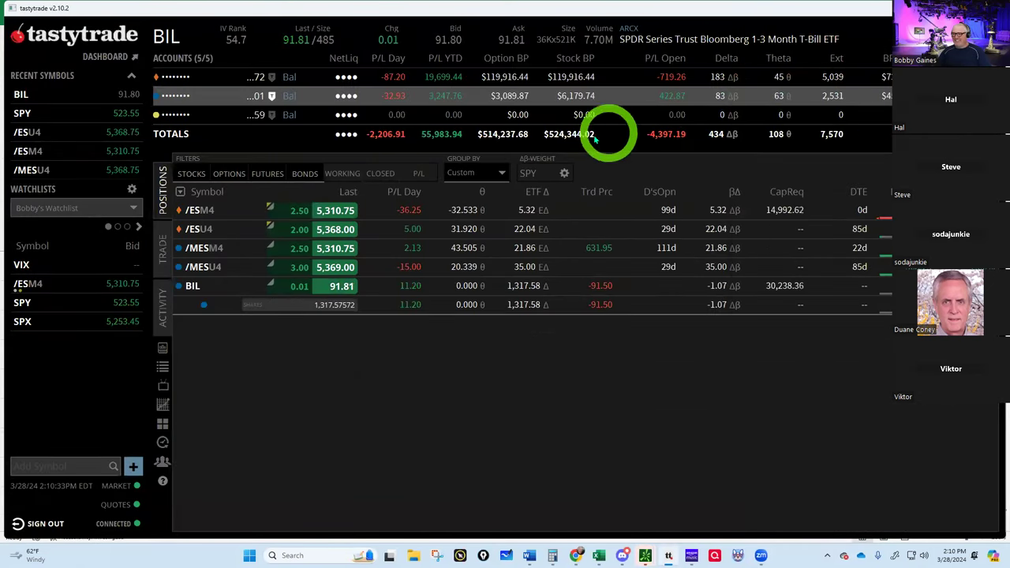
# Check the MEGA IRA account's delta in tastytrade and enter 183 as the 3/28/2024 SPY β Deltas in the Excel sheet.
pyautogui.click(272, 76)
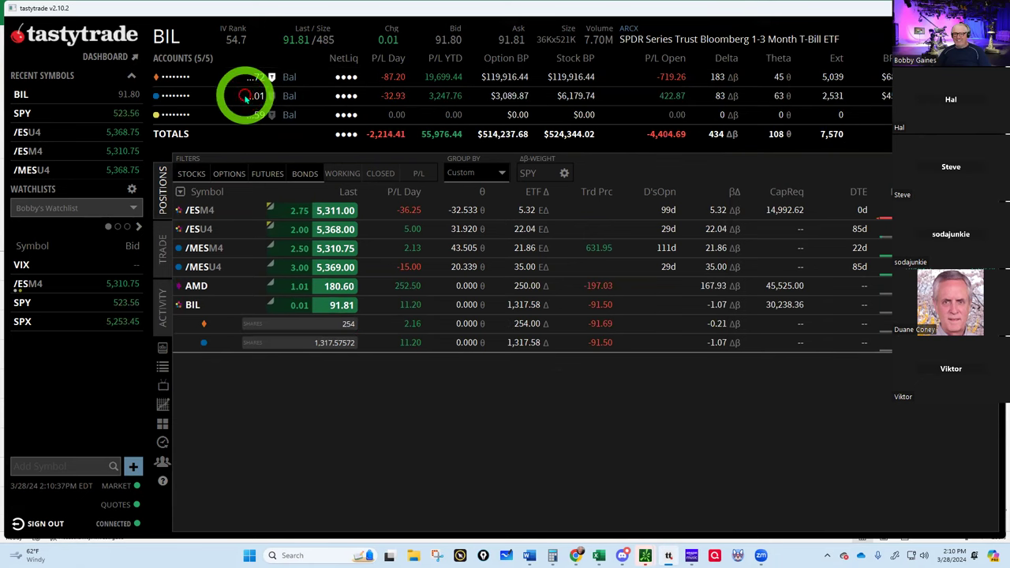
pyautogui.click(251, 79)
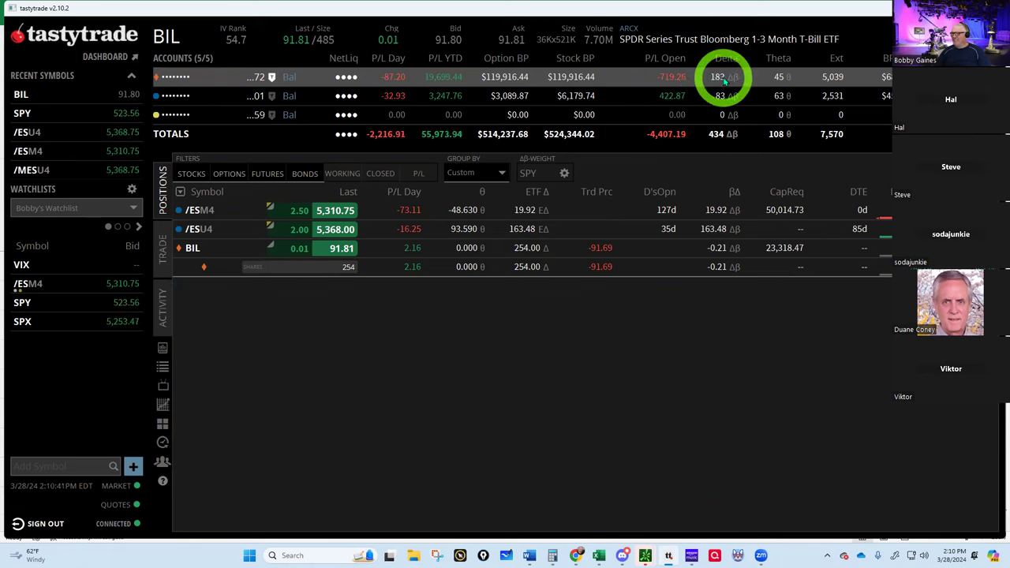
pyautogui.click(599, 555)
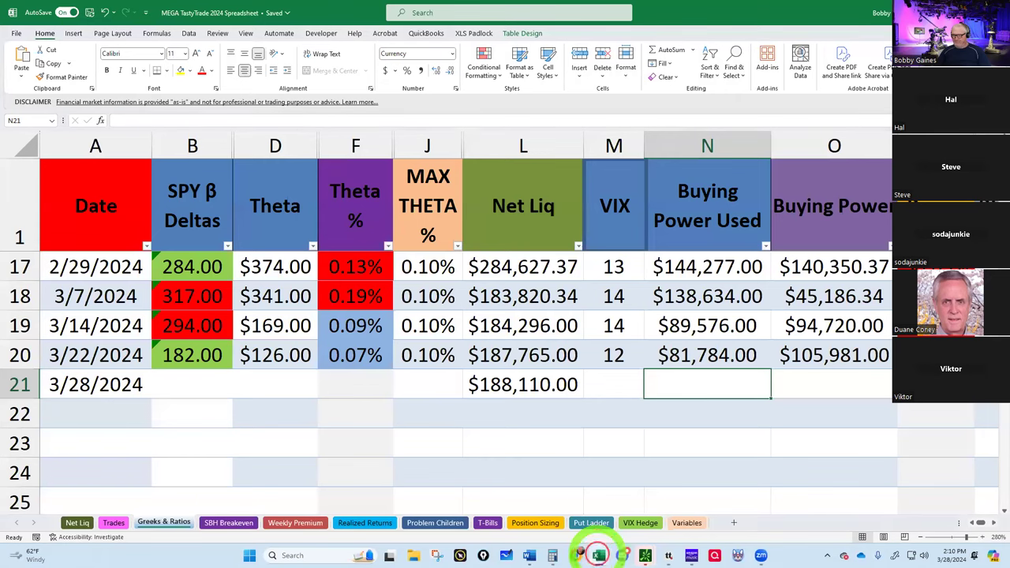
pyautogui.click(188, 384)
pyautogui.write('1')
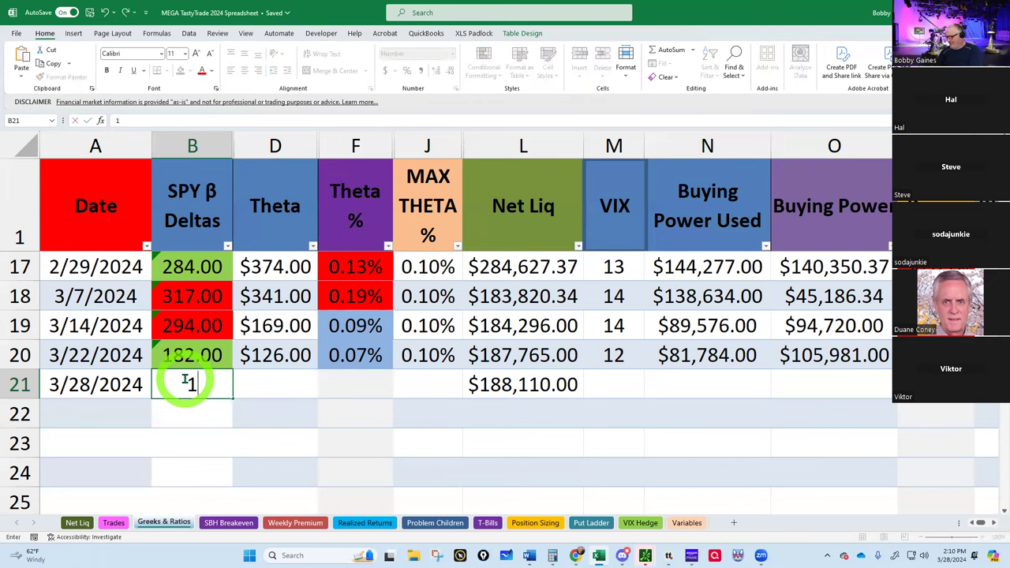
pyautogui.write('83')
pyautogui.press('Return')
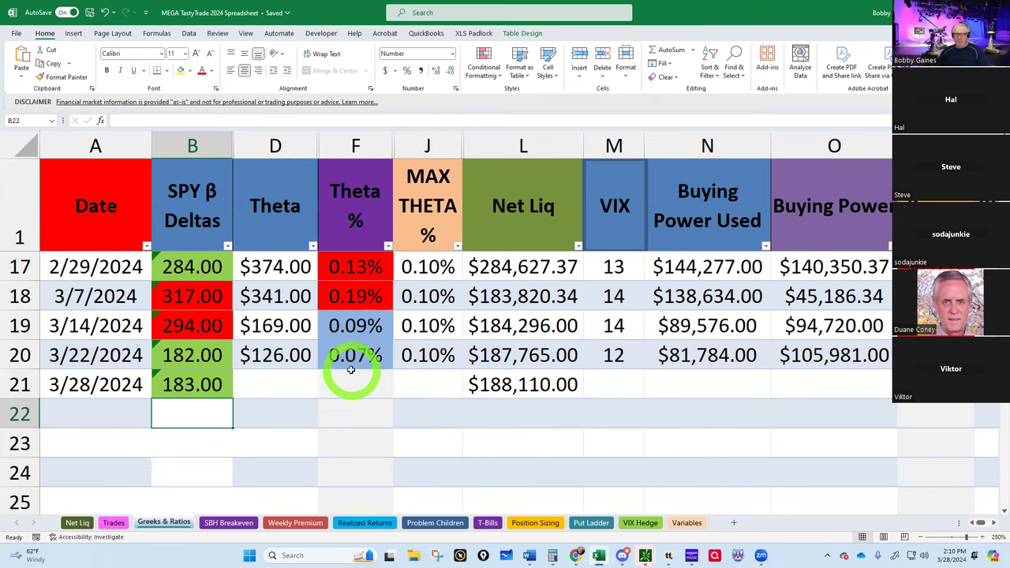
# Look up the MEGA IRA account's theta in tastytrade and enter 45 as the 3/28/2024 Theta in the Excel sheet.
pyautogui.click(278, 381)
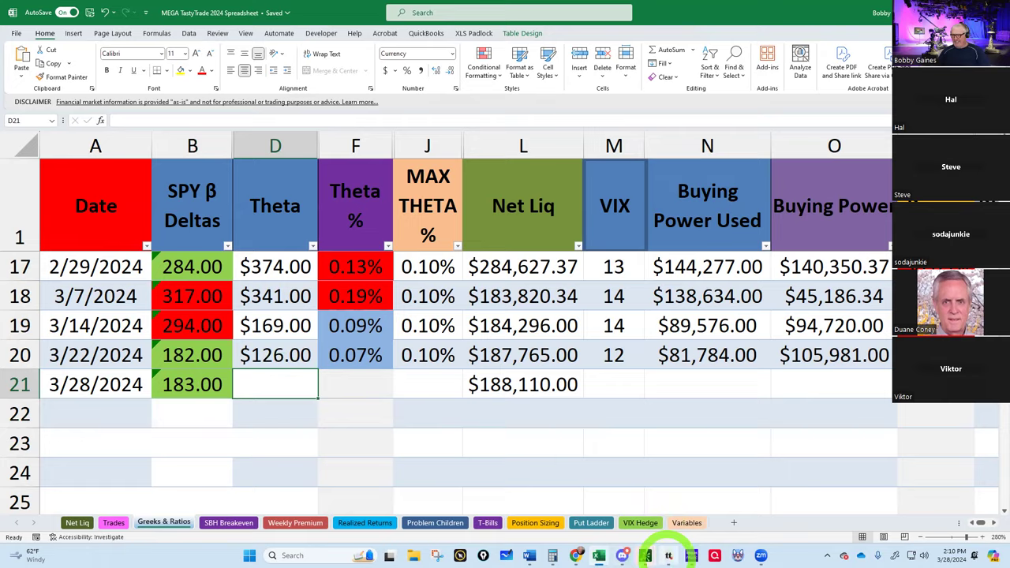
pyautogui.click(668, 555)
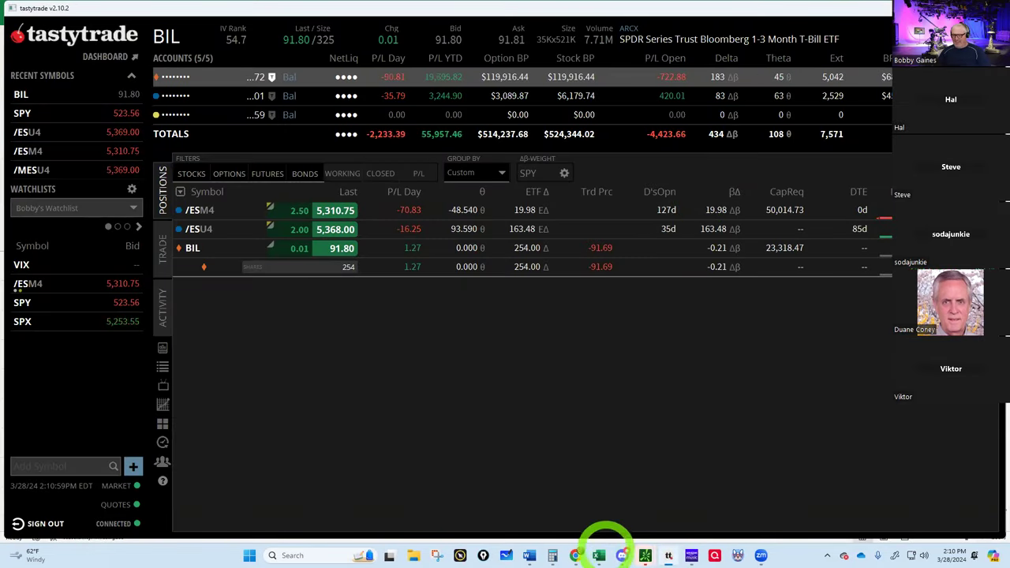
pyautogui.click(599, 555)
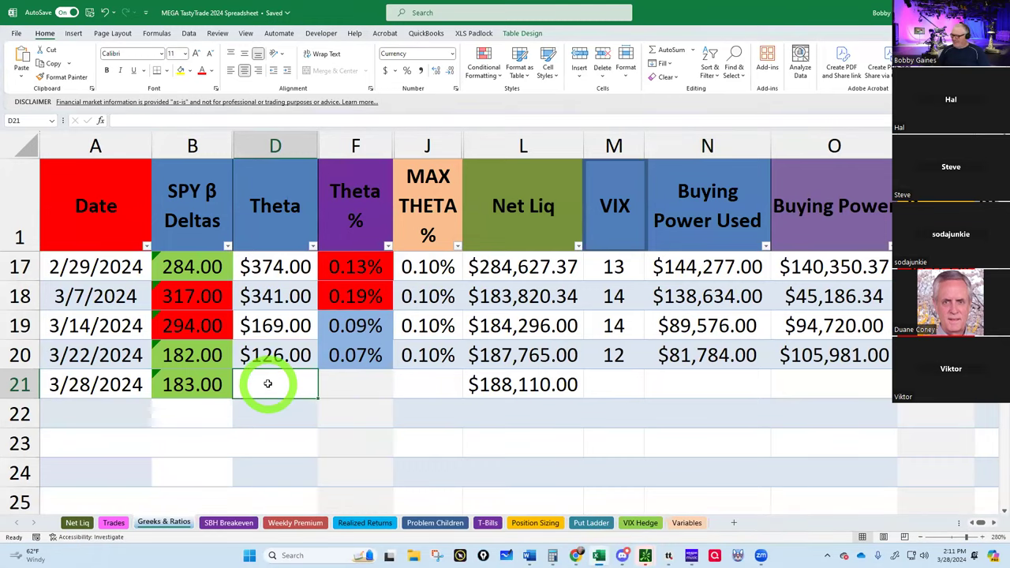
pyautogui.write('45')
pyautogui.press('Return')
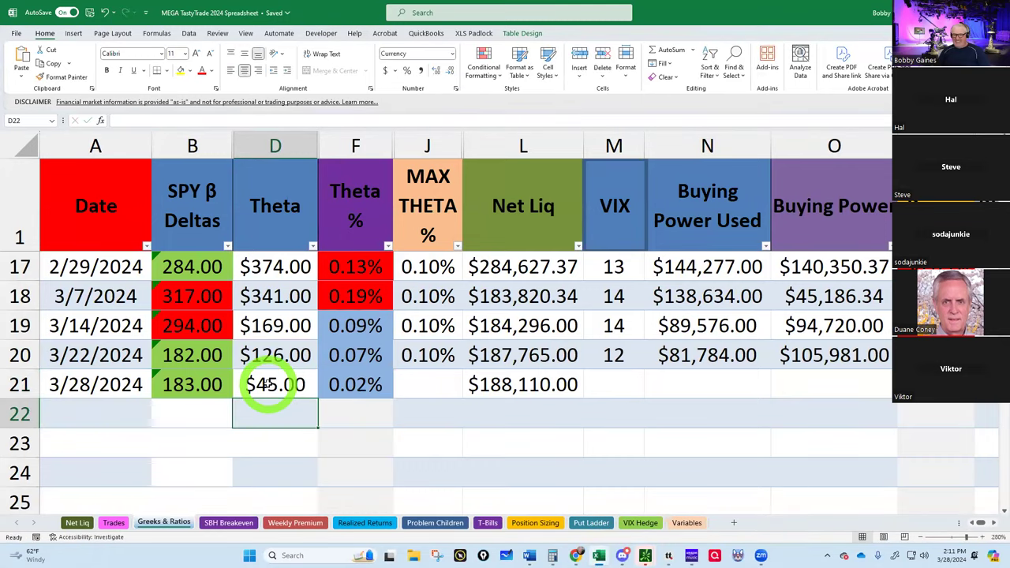
# Look up the VIX on the thinkorswim charts and enter 13 as the 3/28/2024 VIX in the Greeks & Ratios sheet.
pyautogui.click(615, 383)
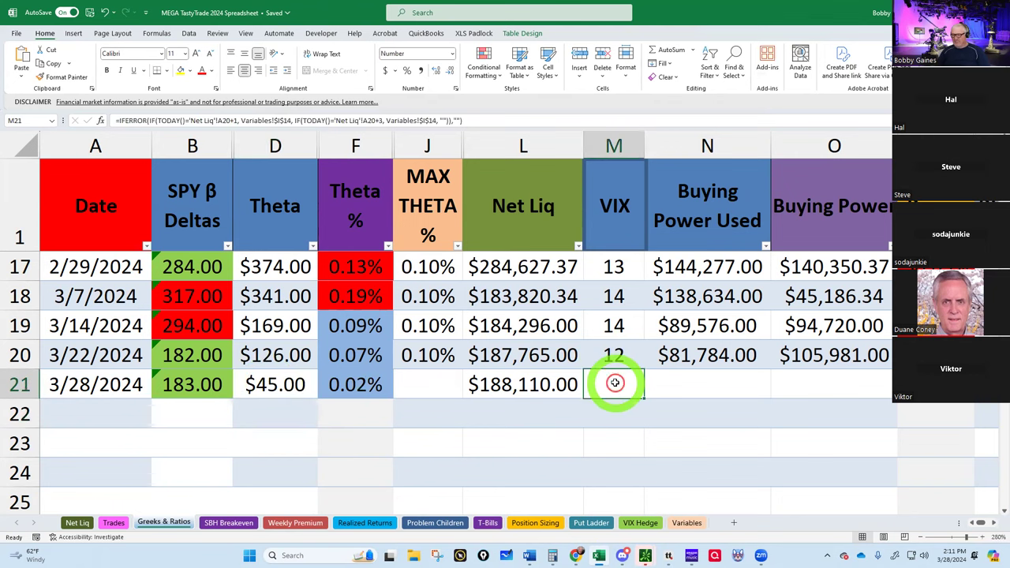
pyautogui.moveTo(666, 554)
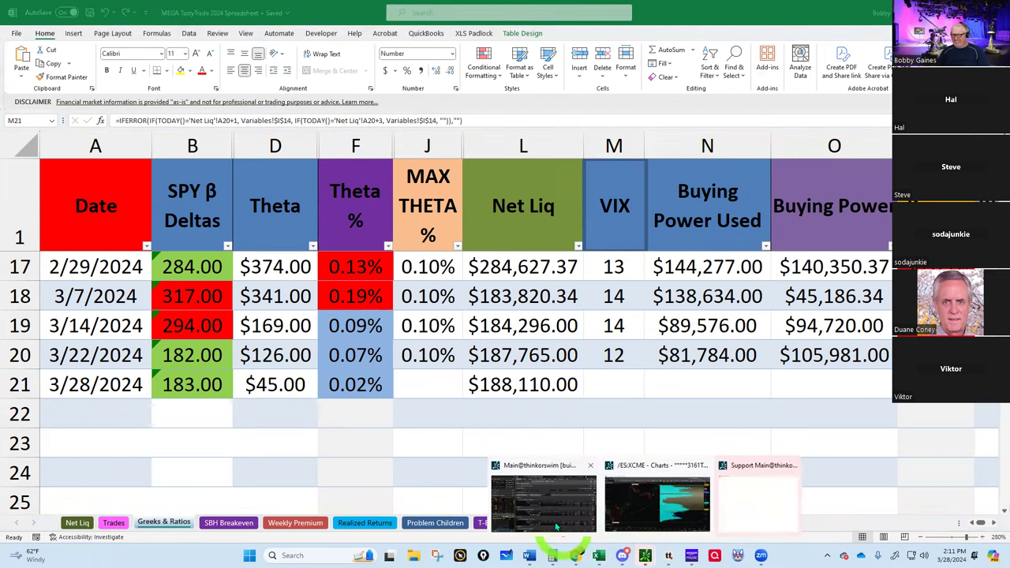
pyautogui.click(543, 509)
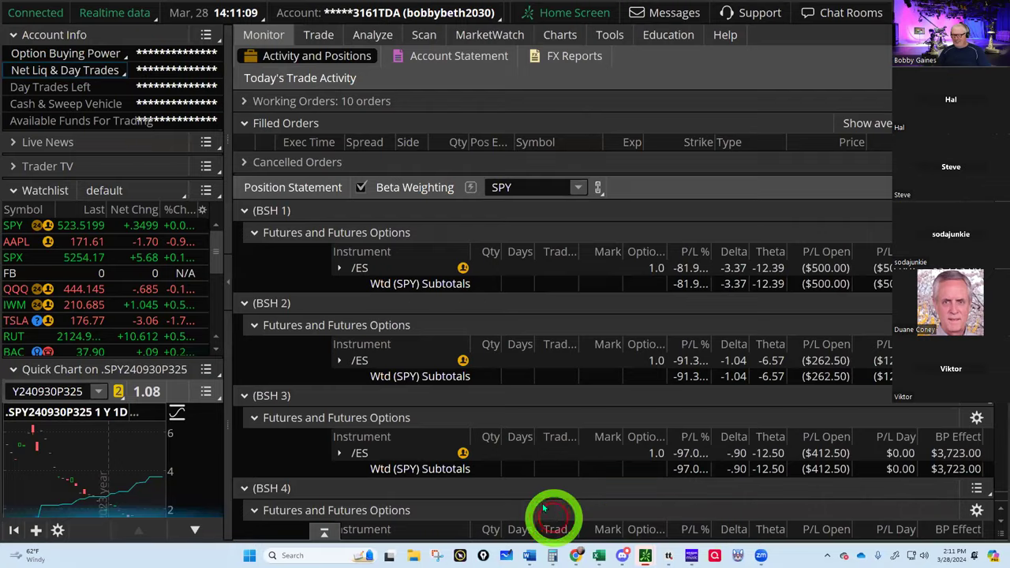
pyautogui.click(226, 276)
pyautogui.click(331, 52)
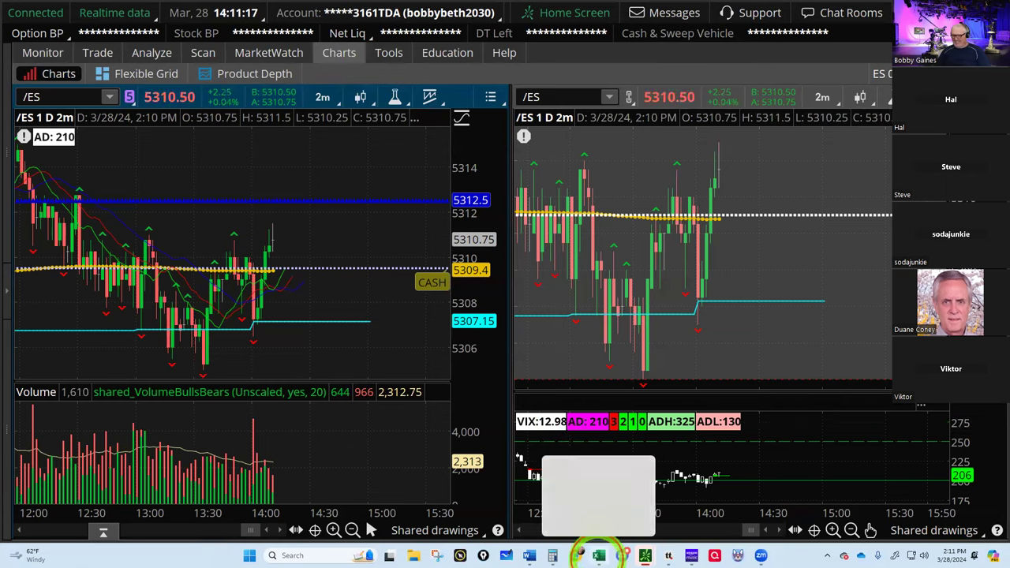
pyautogui.click(598, 556)
pyautogui.click(605, 384)
pyautogui.write('13')
pyautogui.press('Return')
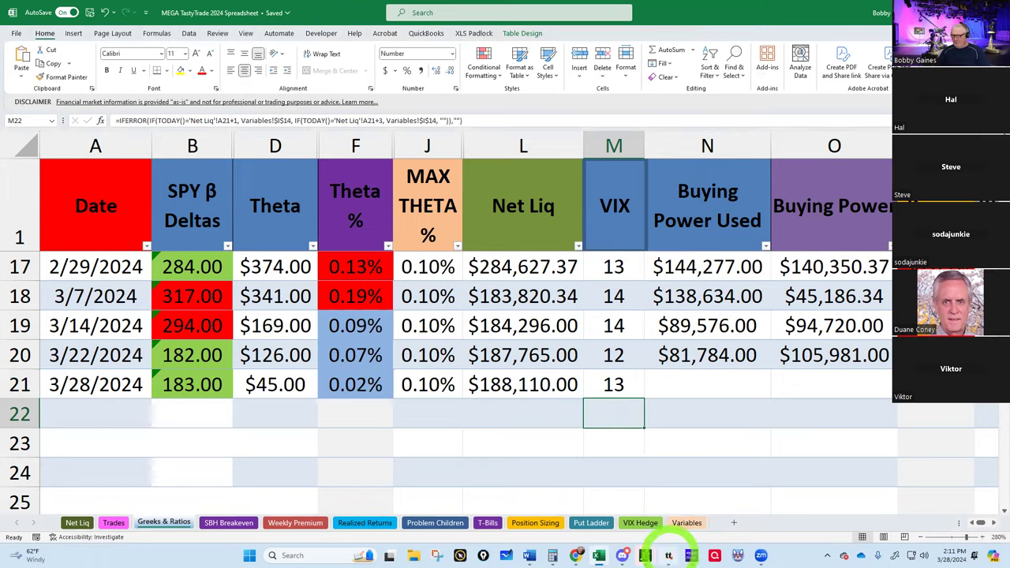
# Check the MEGA account's capital requirement in tastytrade and enter 50000 as the 3/28/2024 Buying Power Used in the Excel sheet.
pyautogui.click(668, 556)
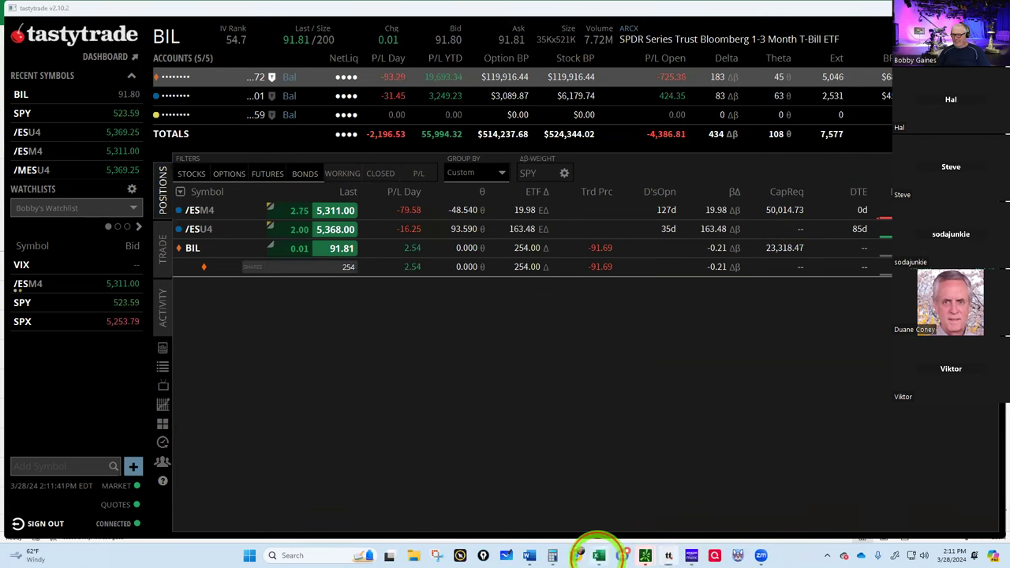
pyautogui.click(597, 555)
pyautogui.click(685, 378)
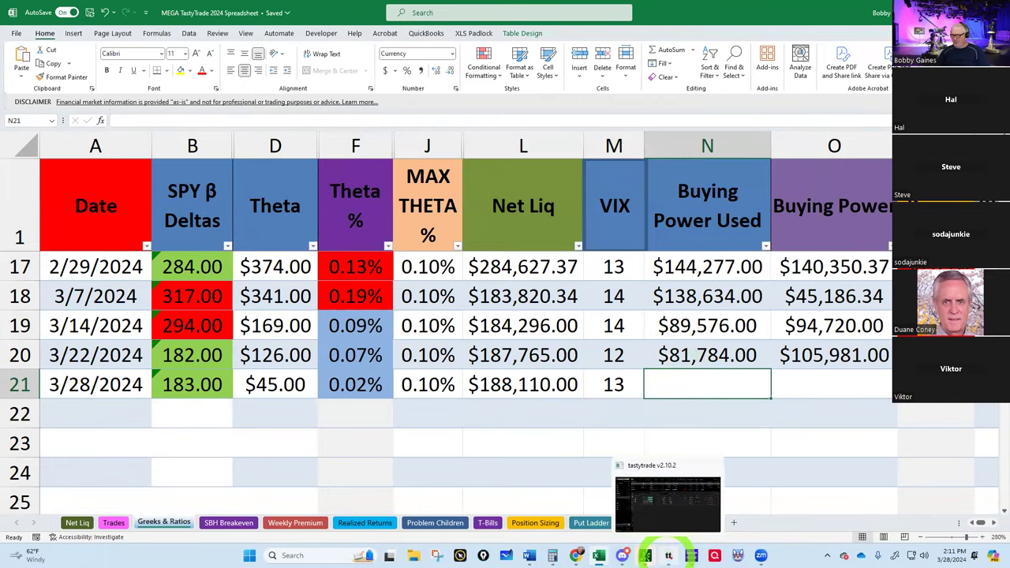
pyautogui.click(668, 554)
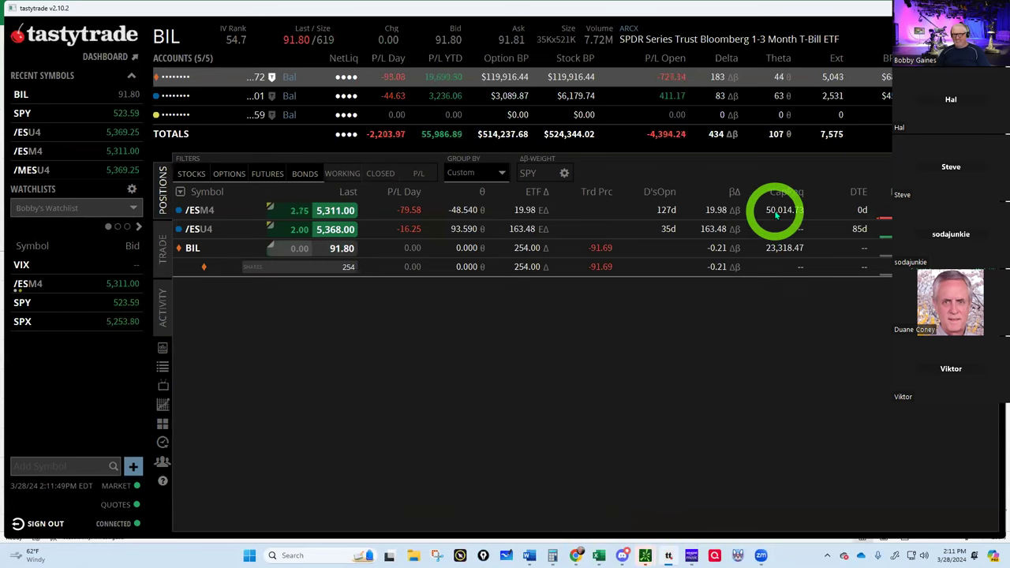
pyautogui.click(544, 194)
pyautogui.click(296, 106)
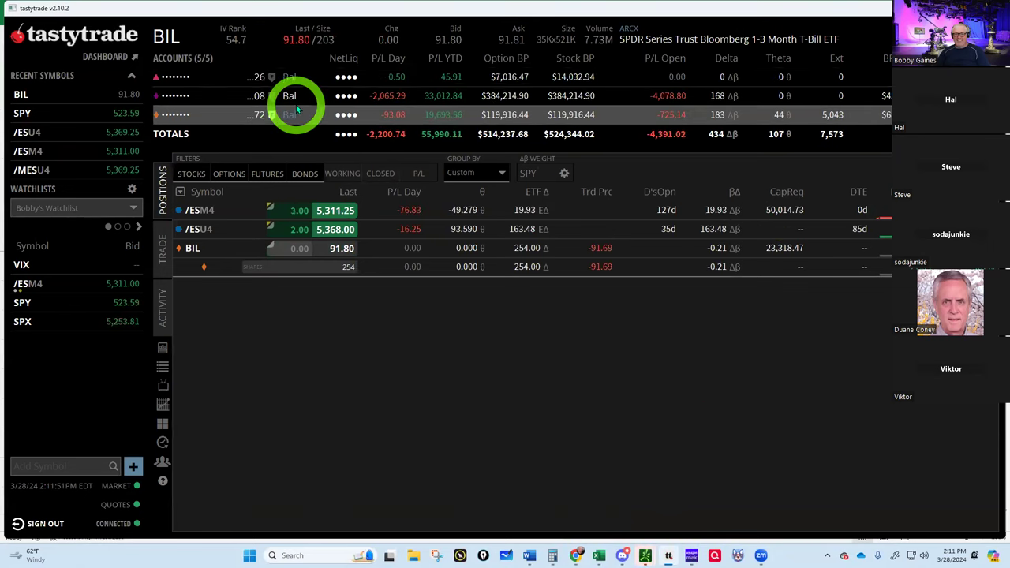
pyautogui.click(297, 109)
pyautogui.scroll(-2, 298, 108)
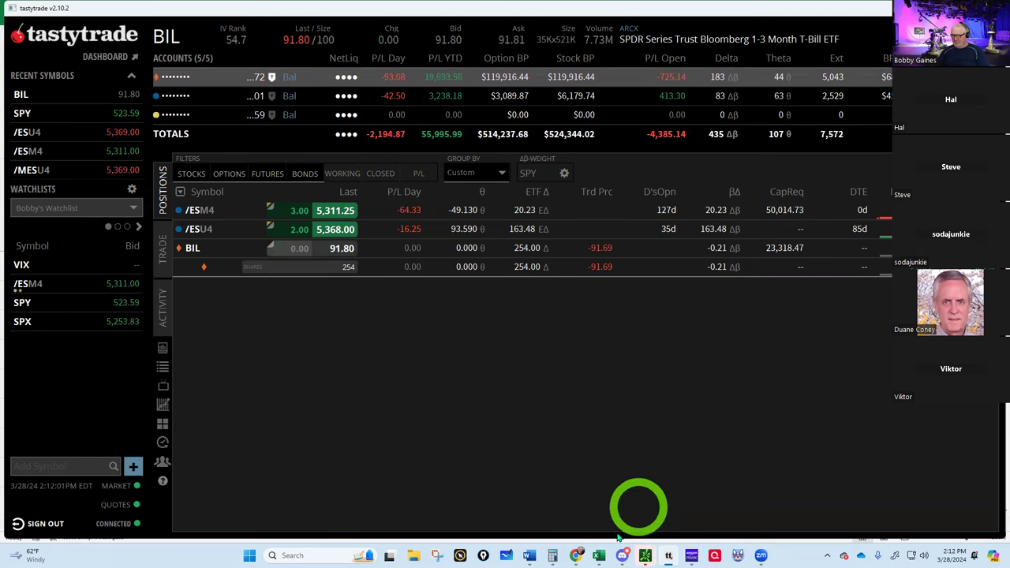
pyautogui.click(598, 556)
pyautogui.click(677, 382)
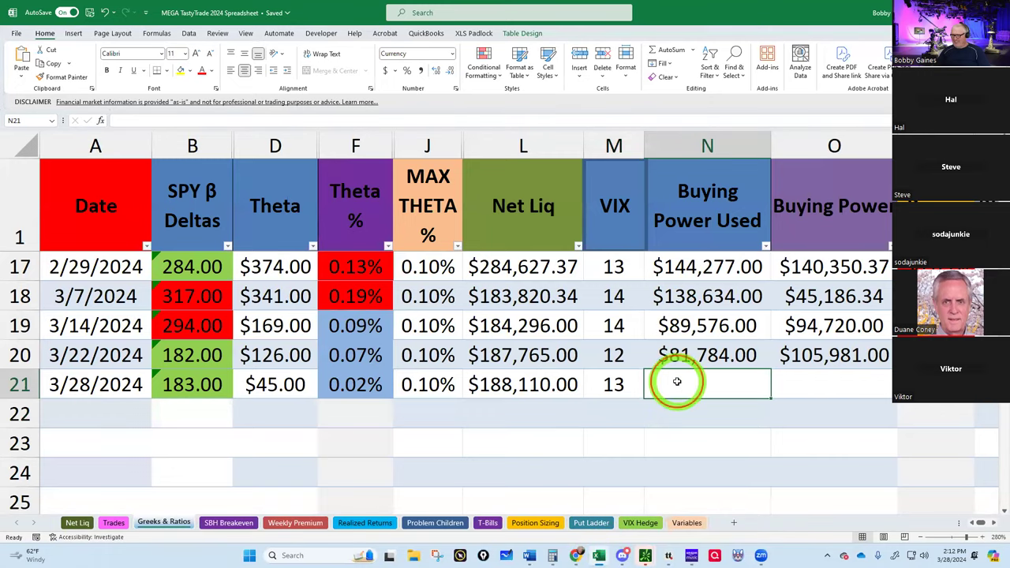
pyautogui.write('50000')
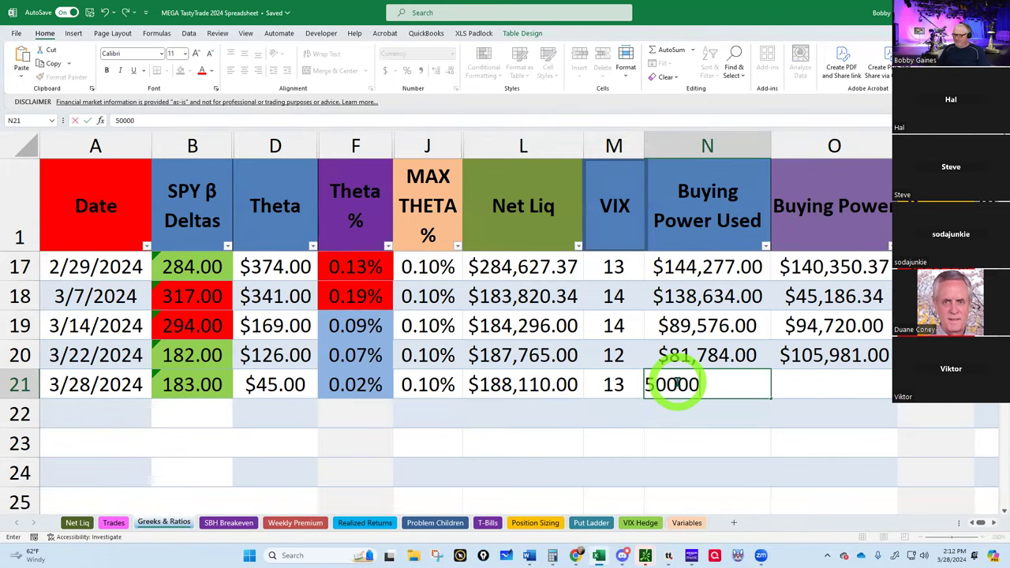
pyautogui.press('Return')
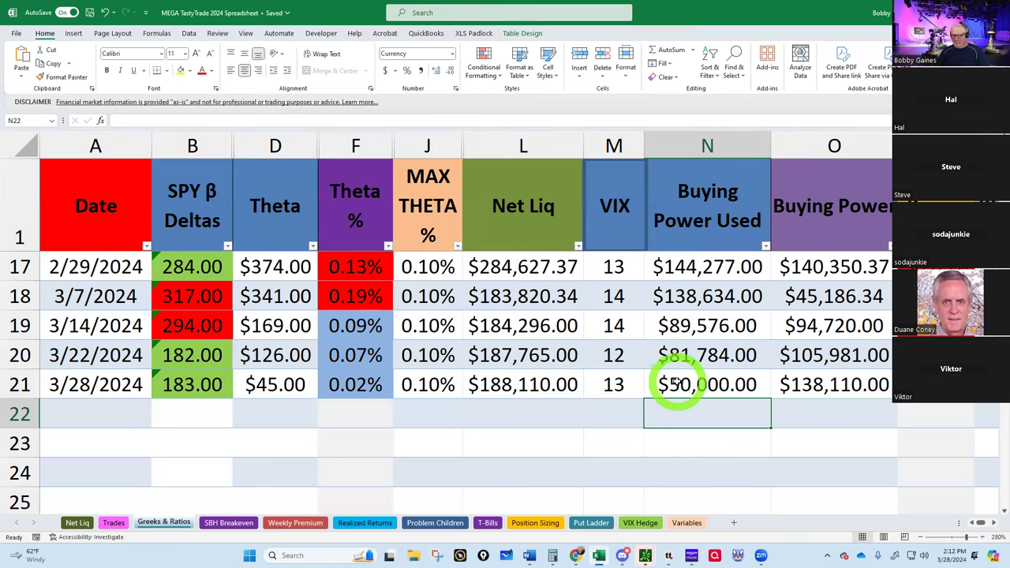
# Switch to tastytrade and list the account's filled orders for the past 14 days.
pyautogui.click(662, 552)
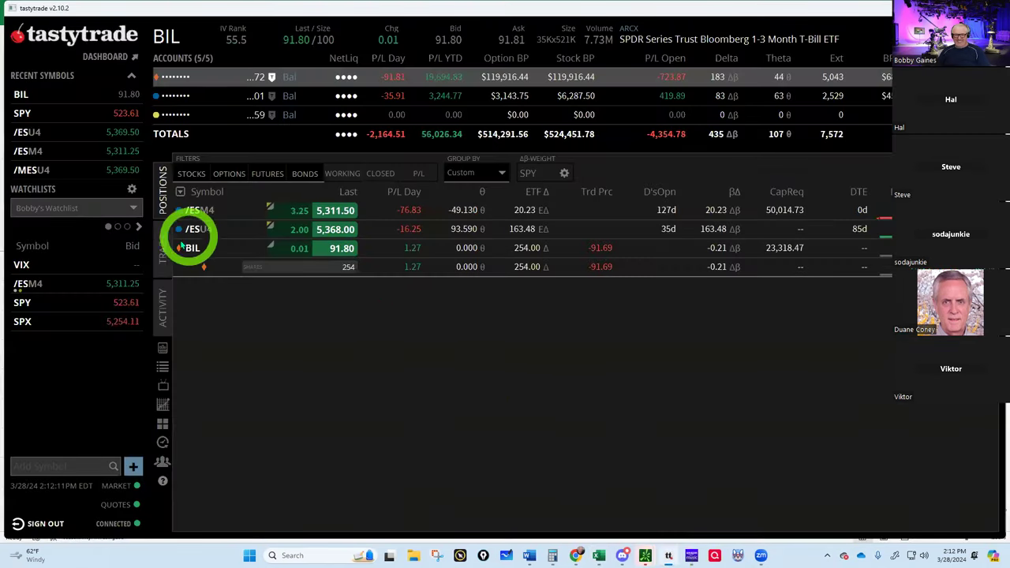
pyautogui.click(161, 310)
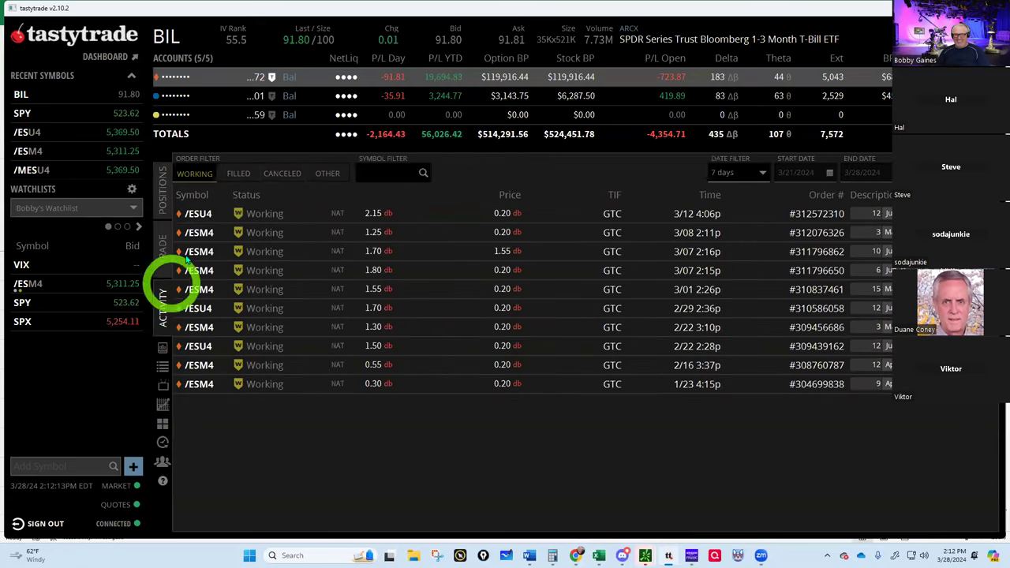
pyautogui.click(201, 174)
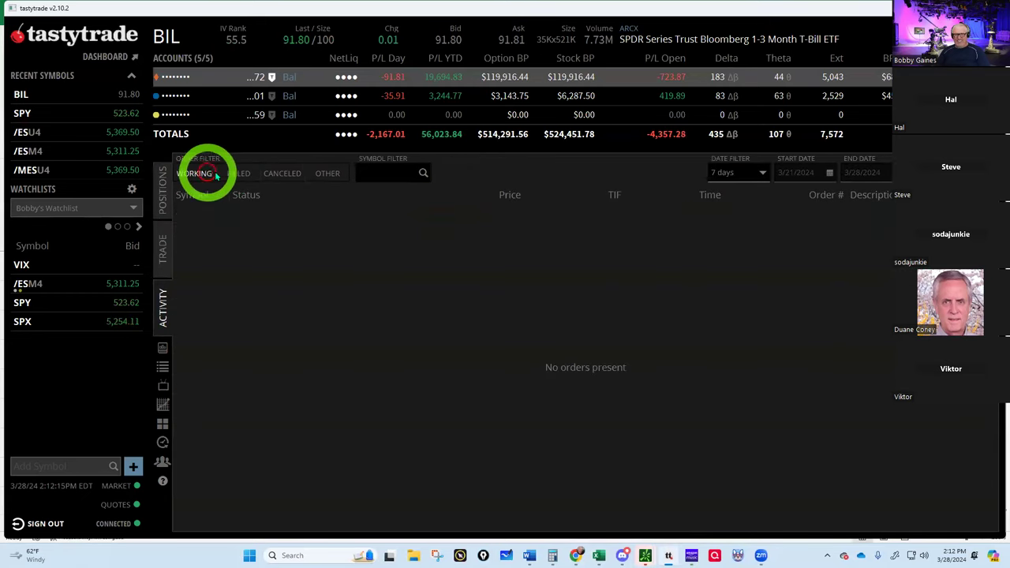
pyautogui.click(230, 173)
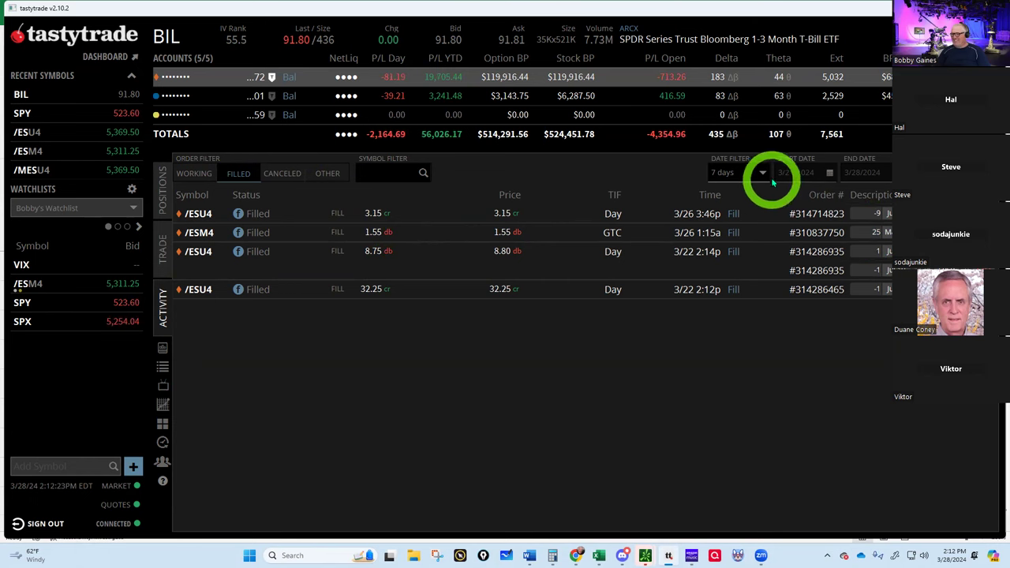
pyautogui.click(762, 173)
pyautogui.click(737, 224)
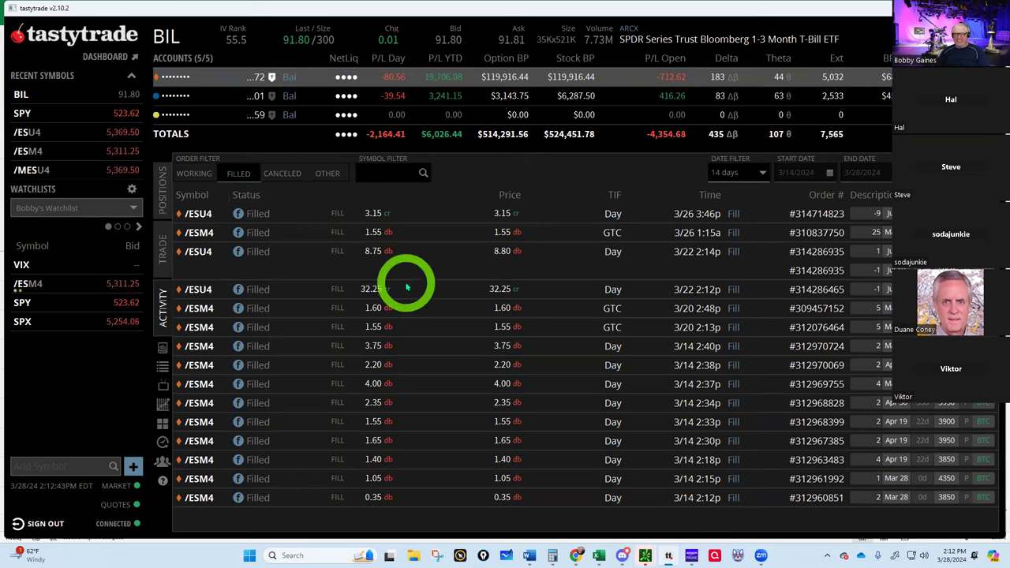
# In the Excel Trades sheet, enter a closing price of 0 for the PDS 3, PDS 4 and PDS 5 debit spreads.
pyautogui.click(599, 556)
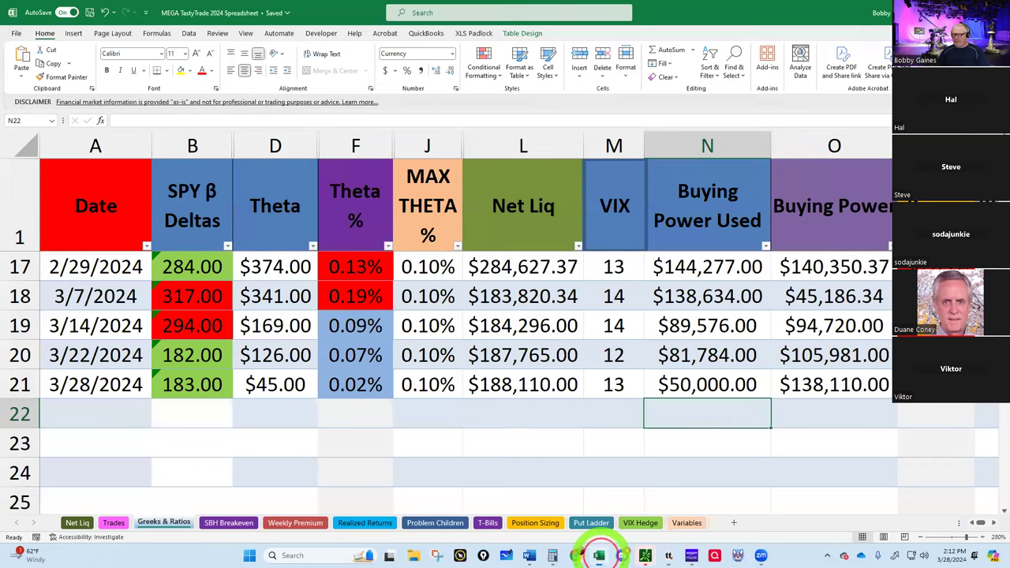
pyautogui.click(113, 523)
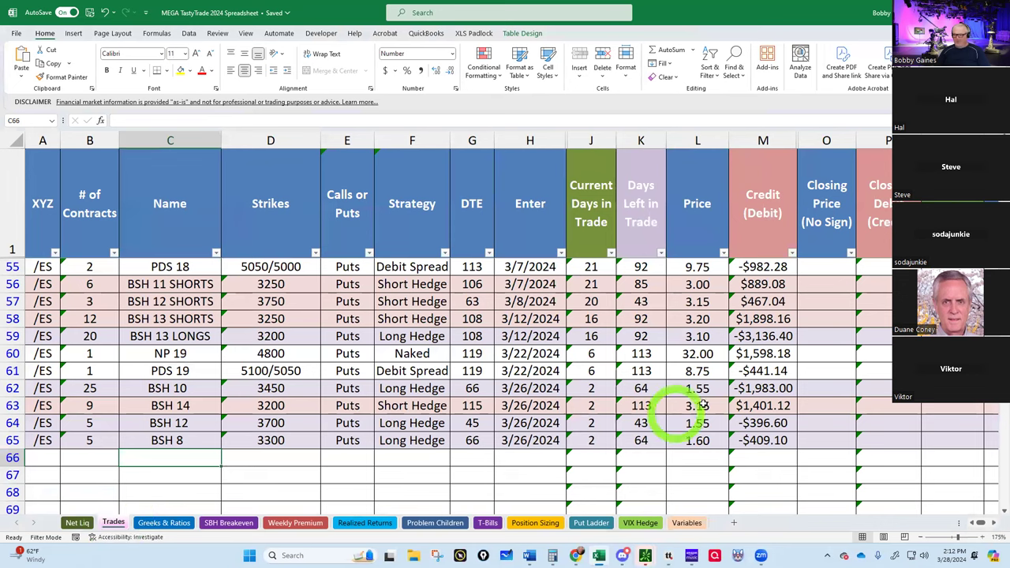
pyautogui.scroll(15, 499, 387)
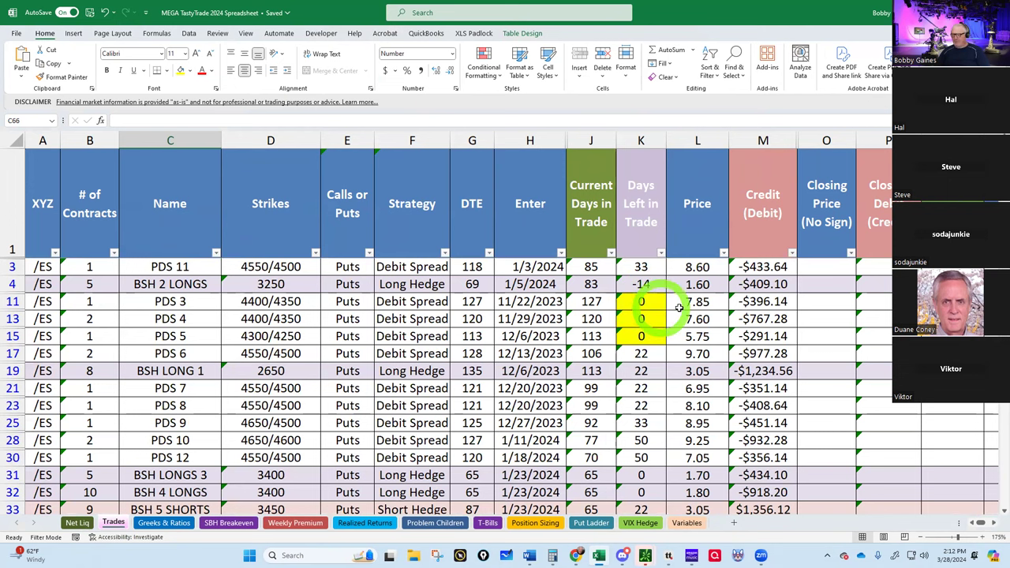
pyautogui.click(825, 302)
pyautogui.write('0')
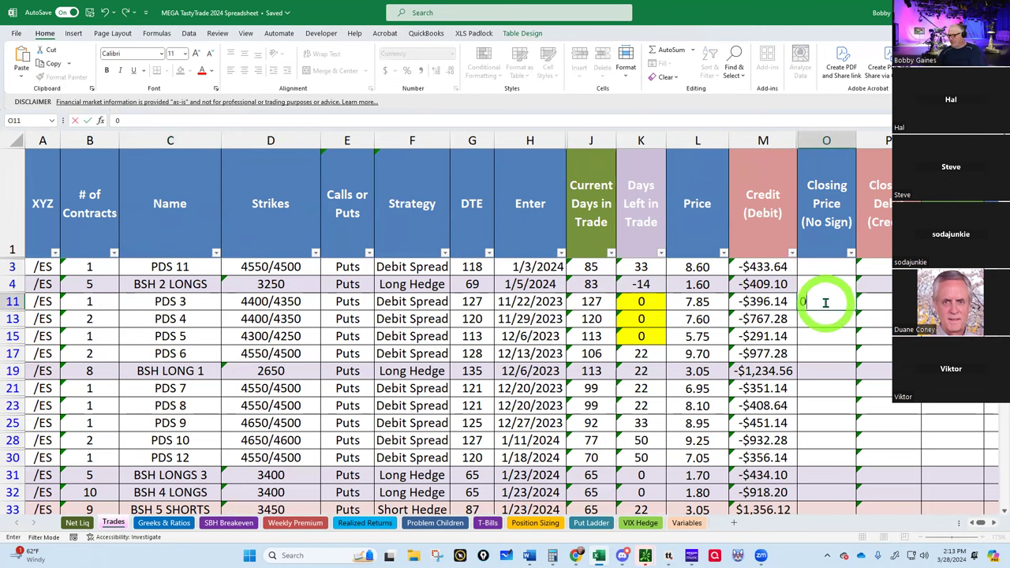
pyautogui.click(825, 318)
pyautogui.write('0')
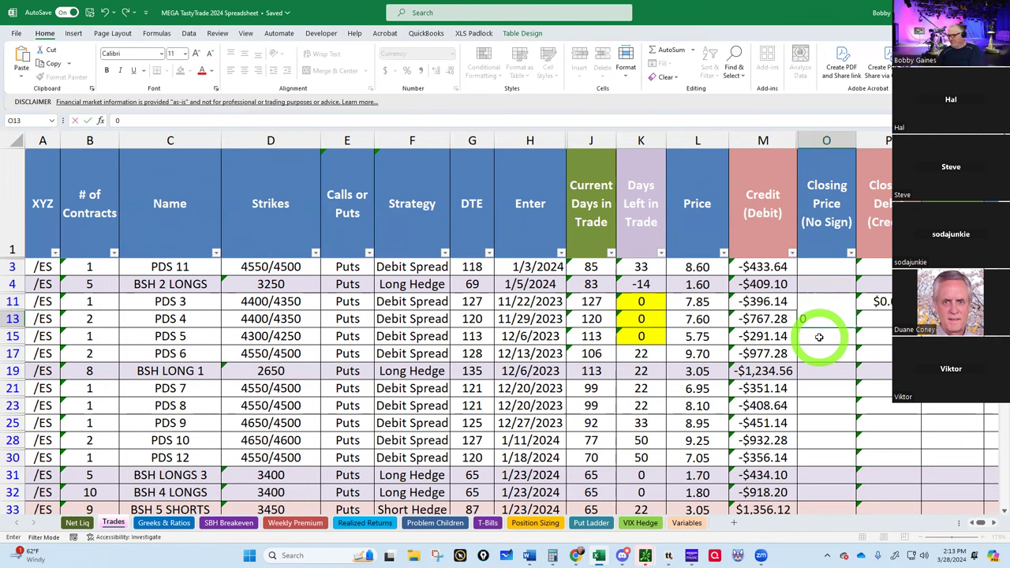
pyautogui.click(819, 337)
pyautogui.write('0')
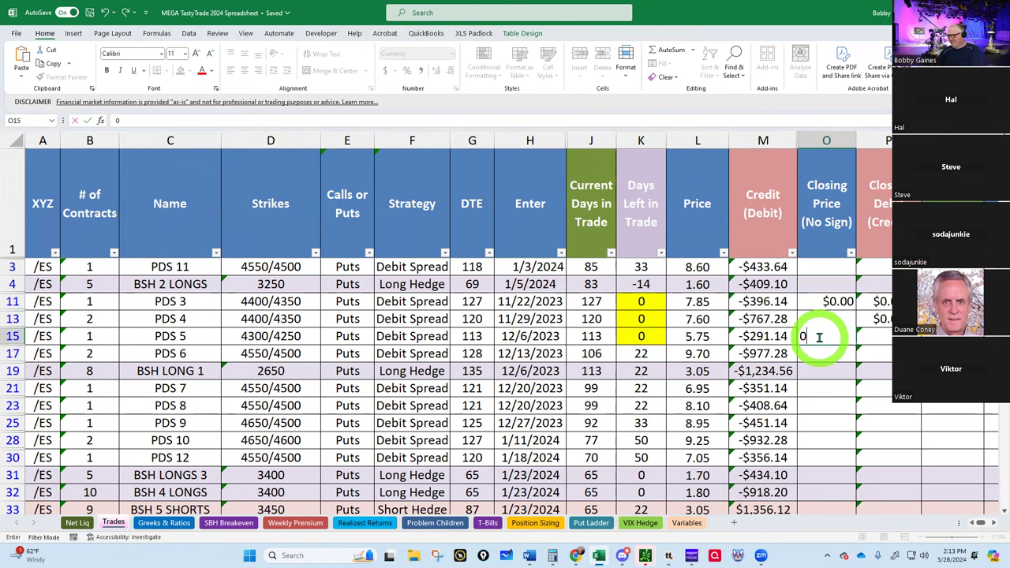
# Enter 3/28/2024 in column R as the closing date of PDS 3, PDS 4 and PDS 5.
pyautogui.click(994, 527)
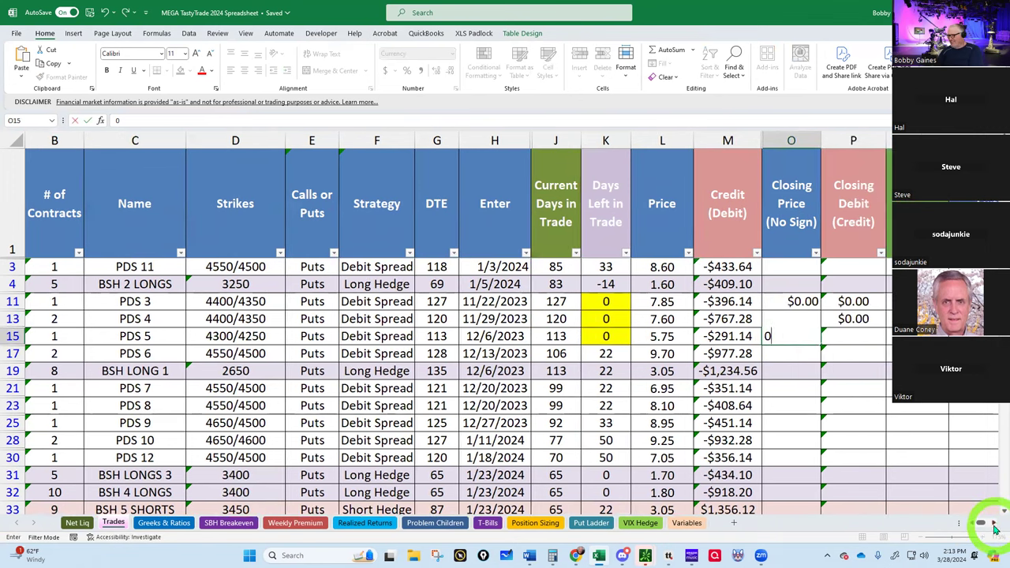
pyautogui.click(994, 526)
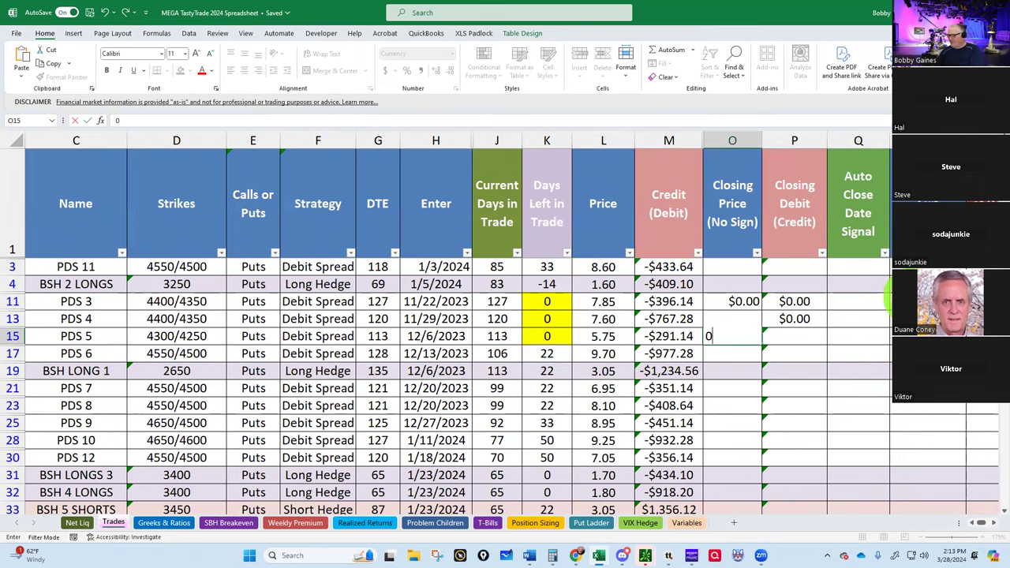
pyautogui.click(897, 302)
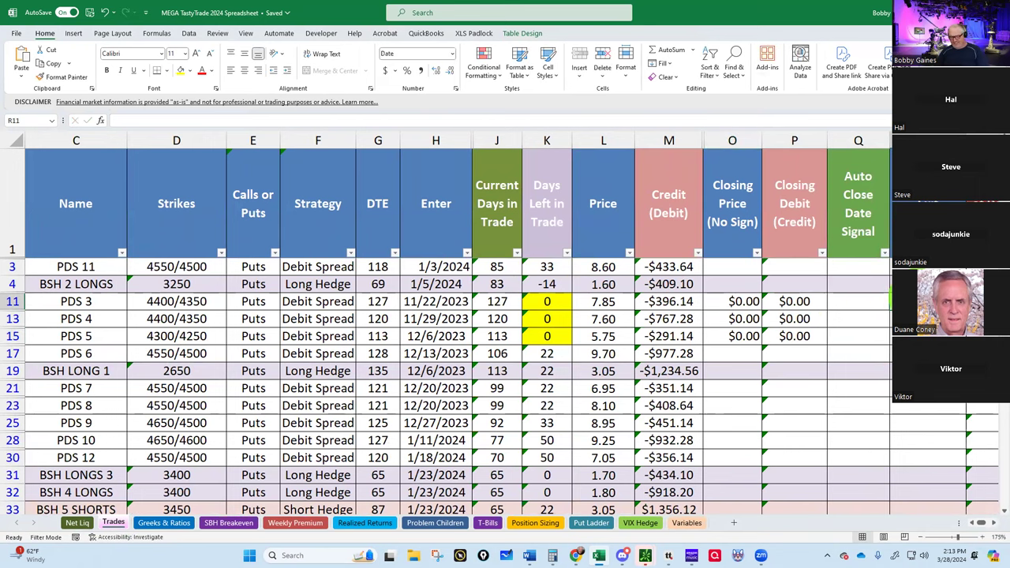
pyautogui.hotkey('ctrl', ';')
pyautogui.press('Return')
pyautogui.hotkey('ctrl', ';')
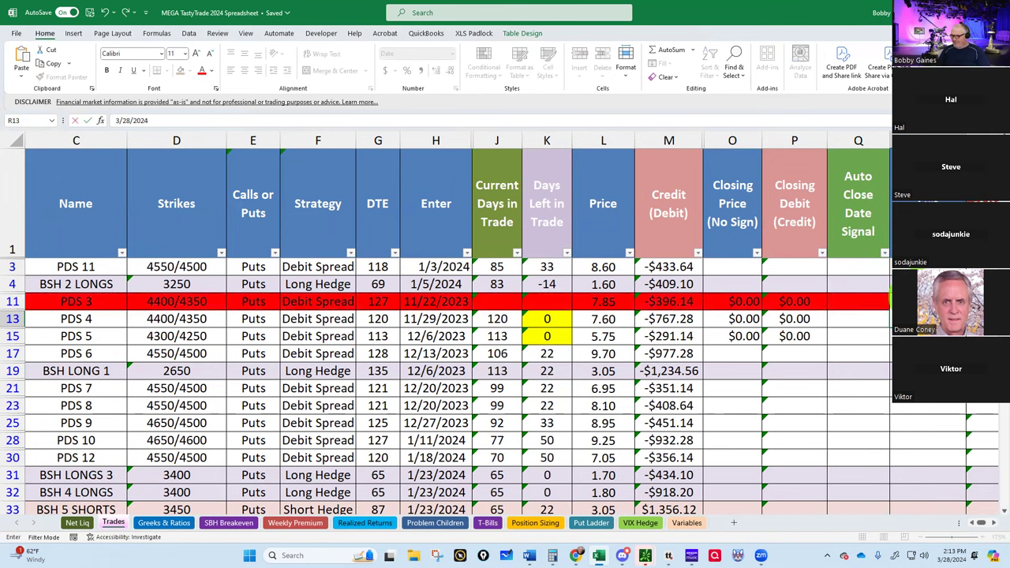
pyautogui.press('Return')
pyautogui.hotkey('ctrl', ';')
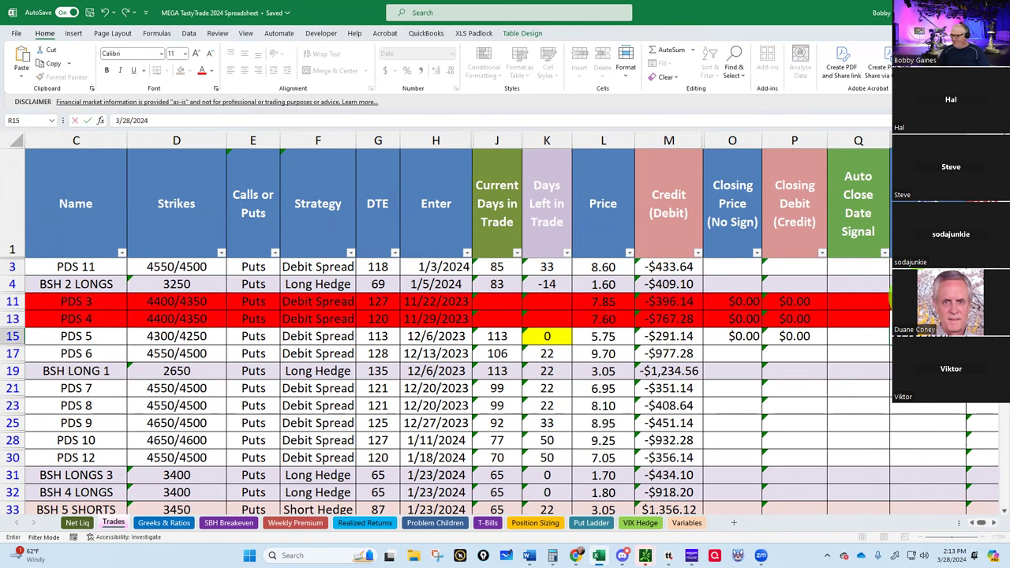
pyautogui.press('Return')
# Filter the Trades table's column R to blanks only, hiding the closed trades, and look over the remaining open trades.
pyautogui.hotkey('alt', 'Down')
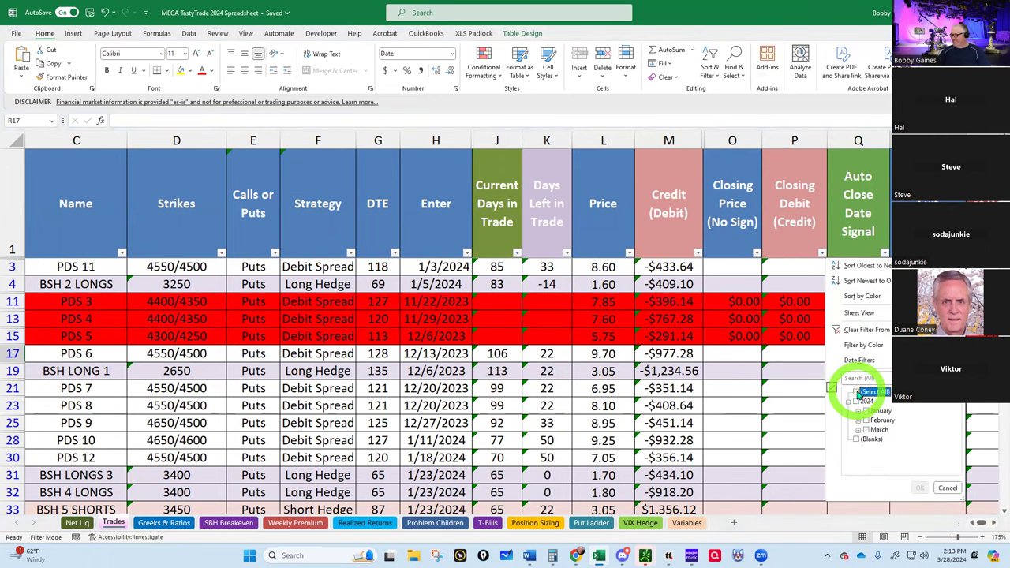
pyautogui.click(855, 439)
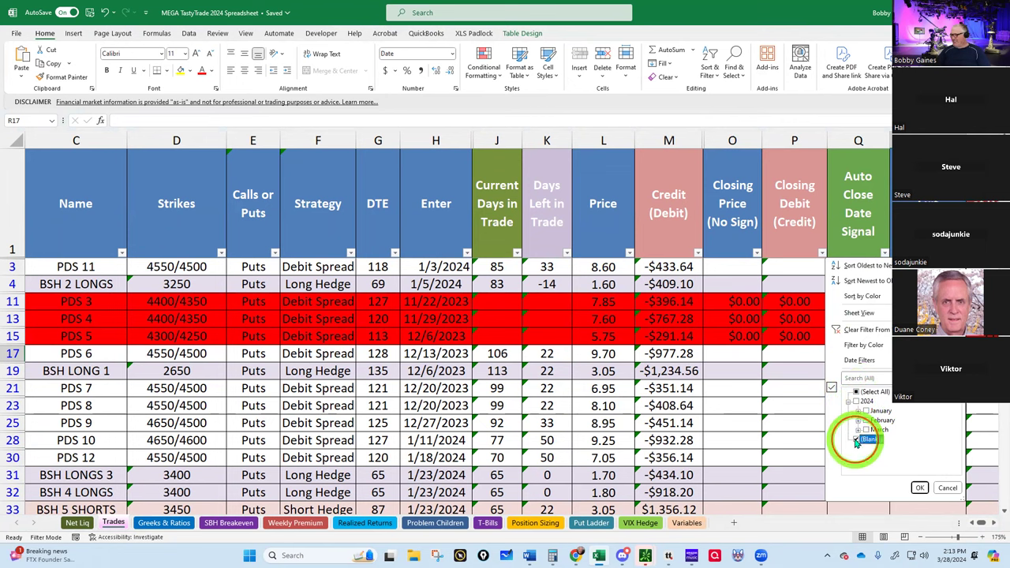
pyautogui.click(918, 487)
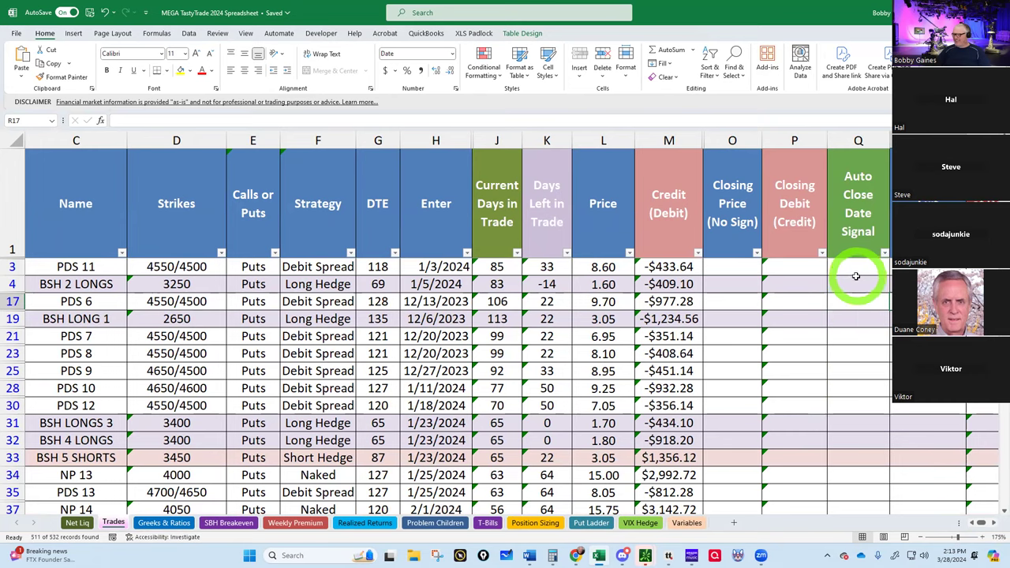
pyautogui.scroll(-6, 855, 280)
pyautogui.scroll(-7, 841, 286)
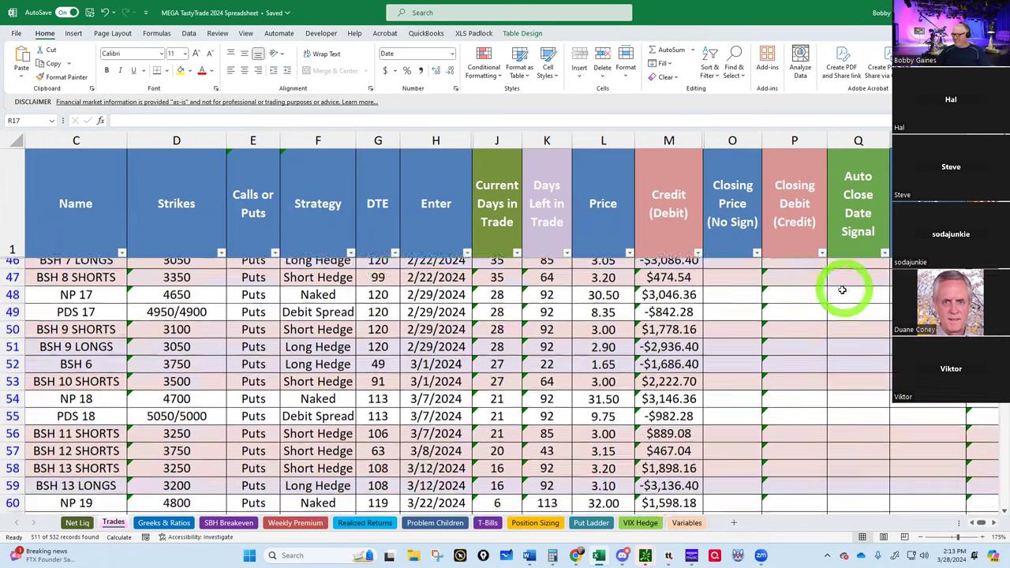
pyautogui.scroll(6, 841, 286)
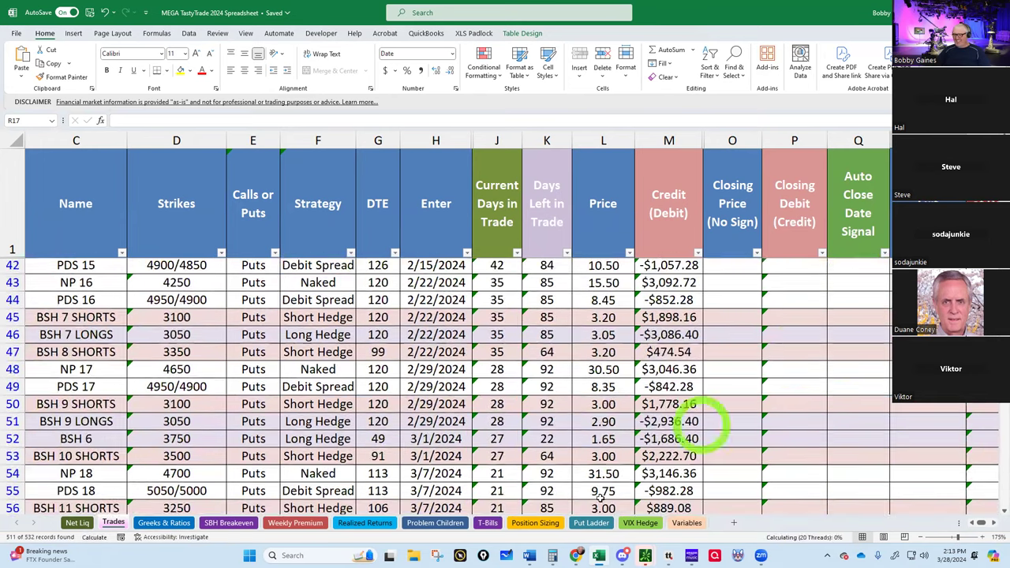
# Review the recommended tranches per week and the weekly buying power schedule in the Position Sizing sheet, and return to the Trades sheet.
pyautogui.click(526, 522)
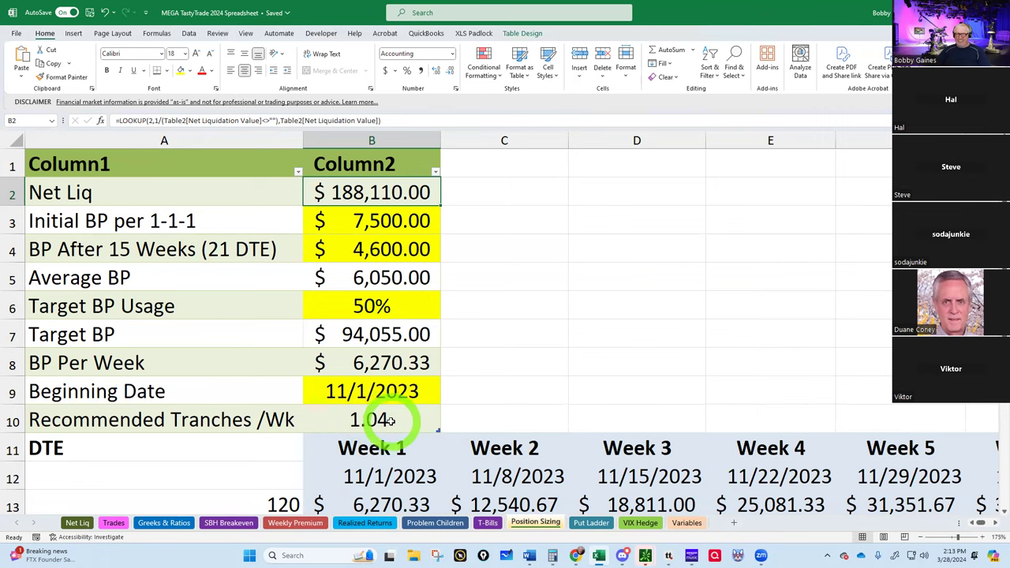
pyautogui.scroll(-2, 390, 420)
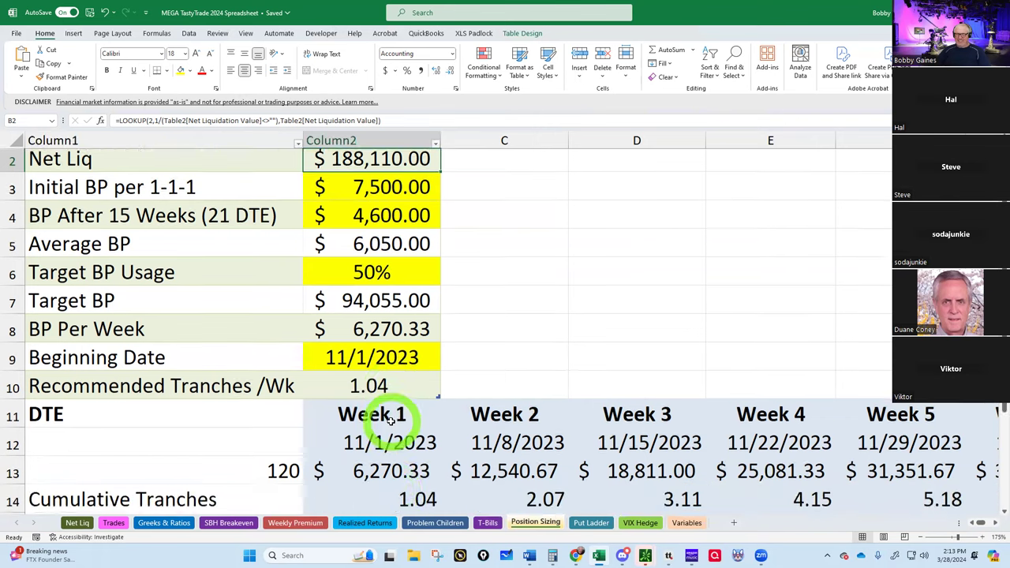
pyautogui.scroll(2, 390, 420)
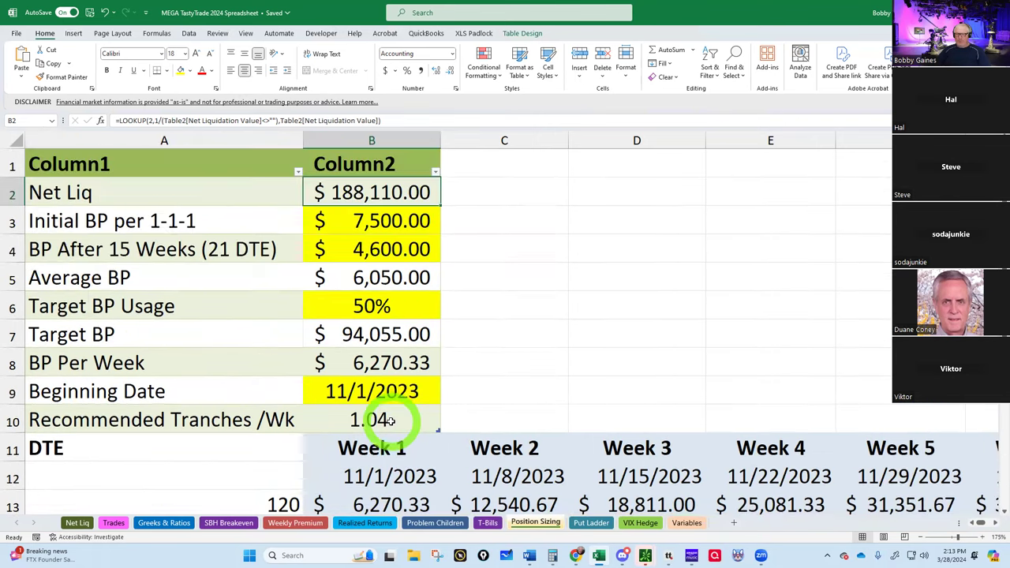
pyautogui.scroll(-3, 390, 420)
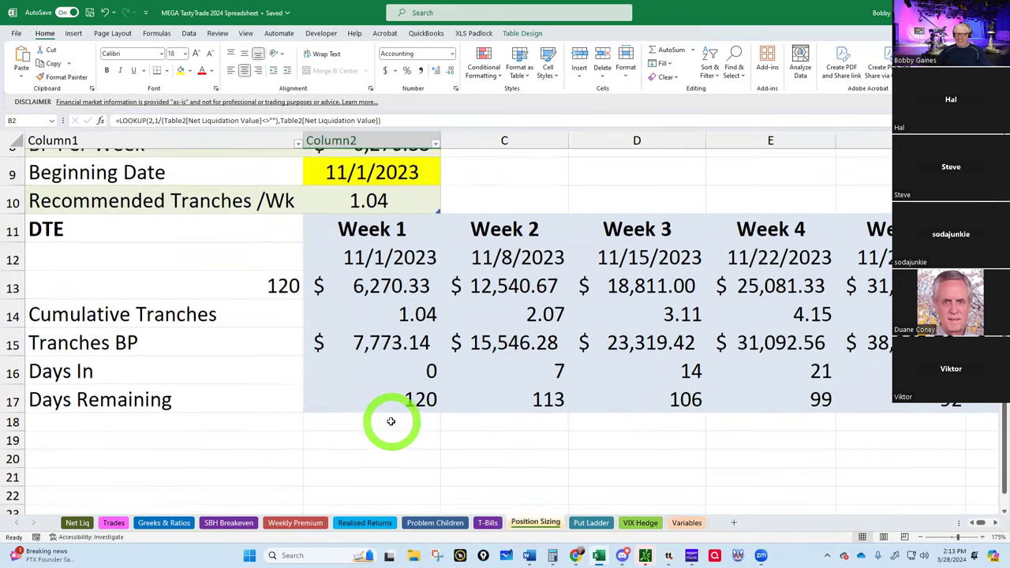
pyautogui.scroll(3, 391, 421)
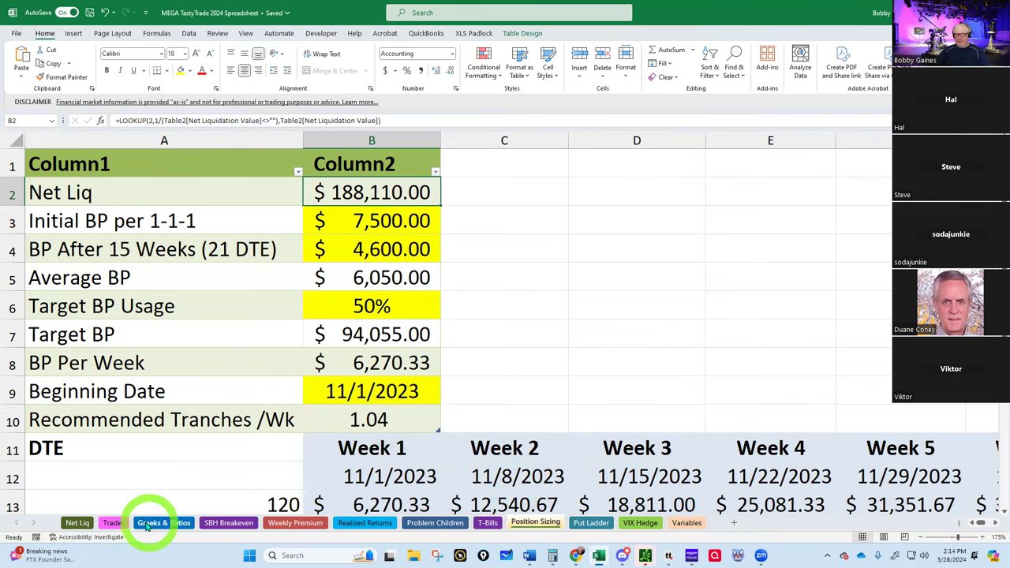
pyautogui.click(114, 523)
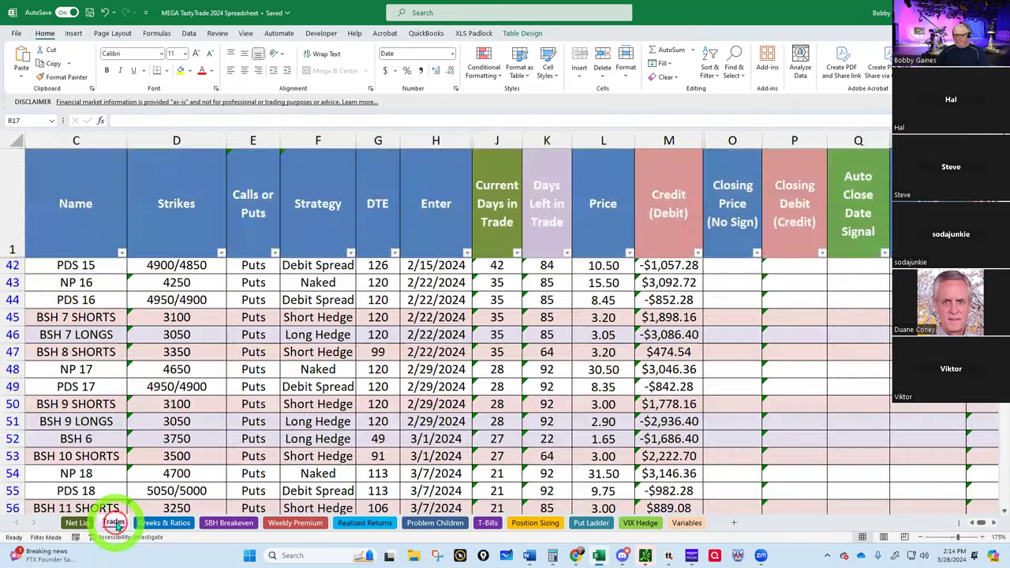
# Check the last open trades in the sheet, switch to tastytrade and load the /ESM4 option chain for trading.
pyautogui.scroll(-5, 440, 426)
pyautogui.scroll(-1, 440, 430)
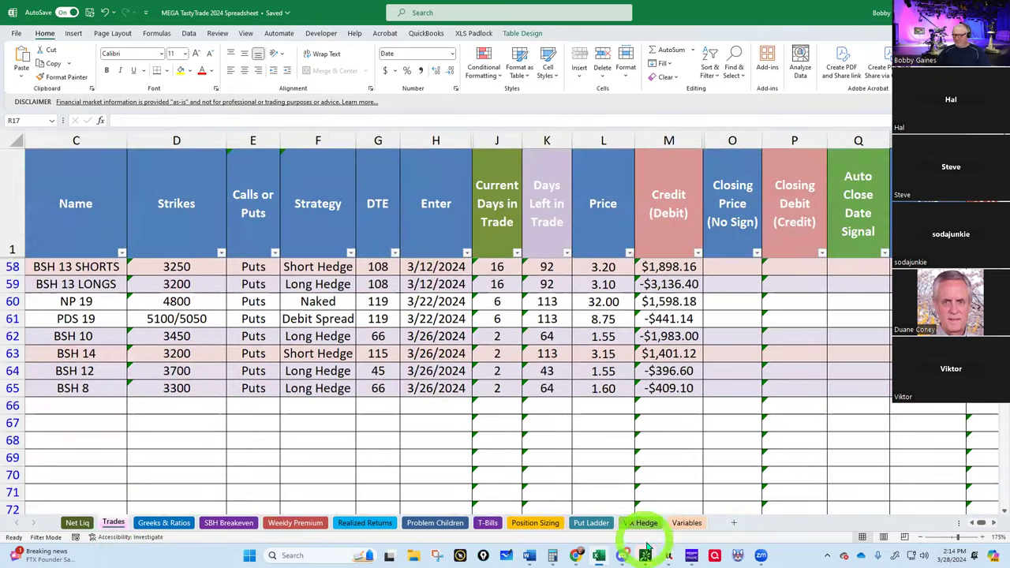
pyautogui.click(668, 555)
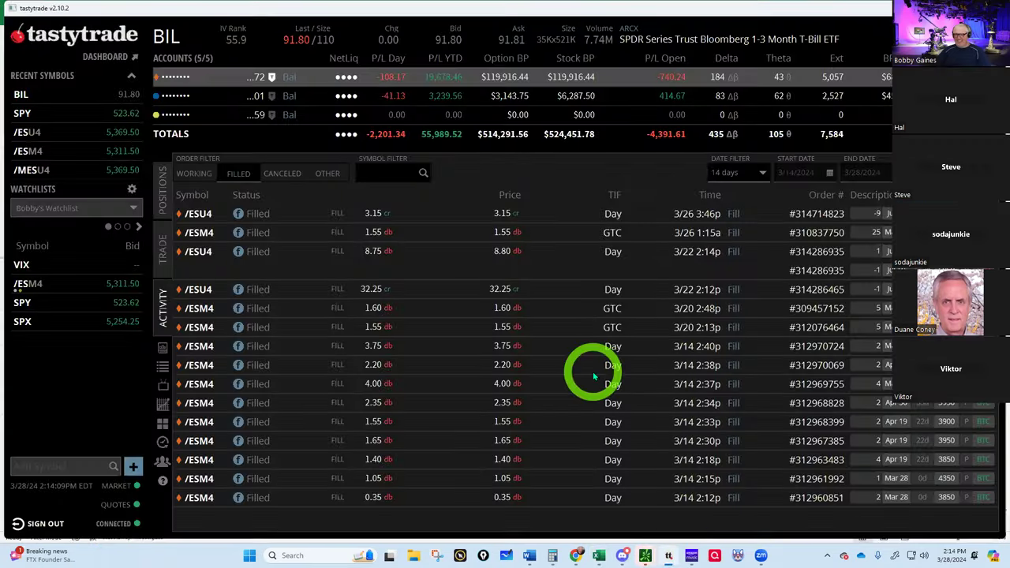
pyautogui.click(169, 36)
pyautogui.click(27, 284)
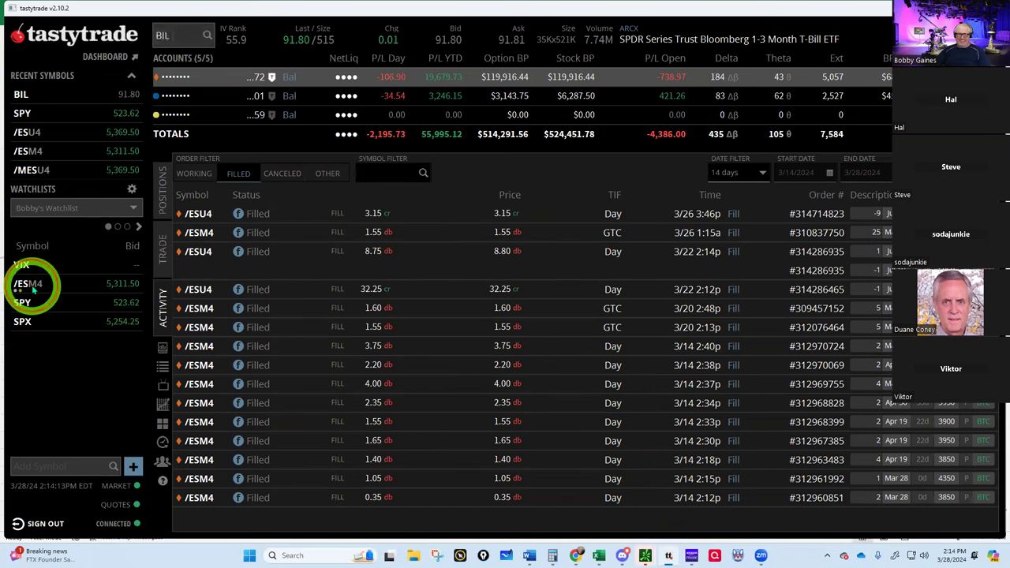
pyautogui.click(181, 37)
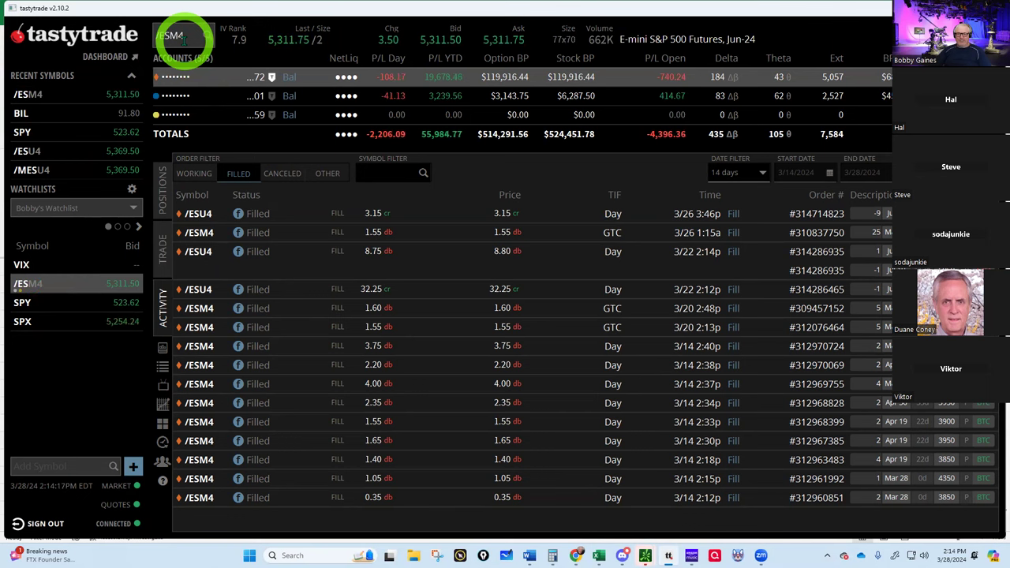
pyautogui.click(161, 249)
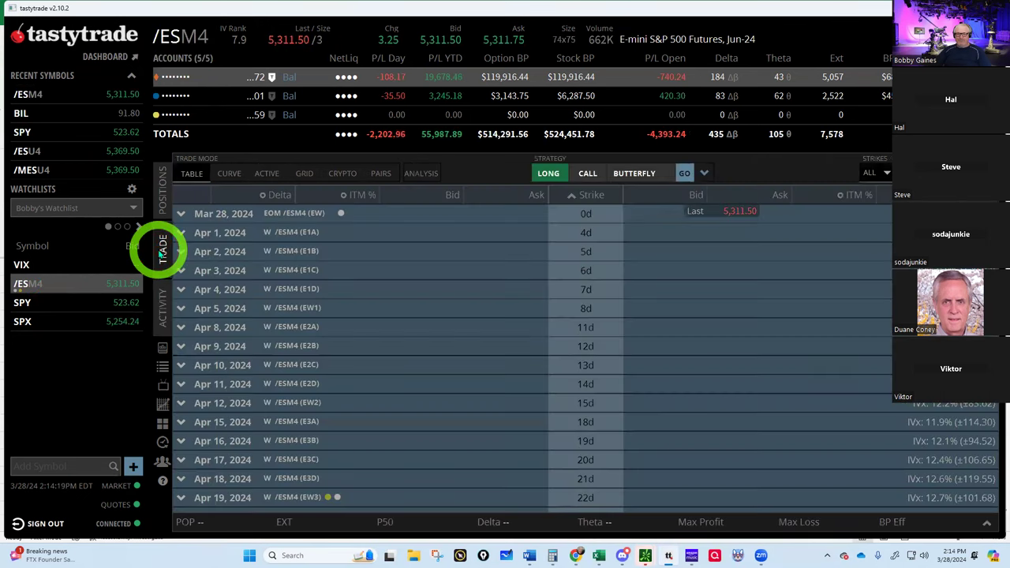
# Expand the Jul 31, 2024 (125d) /ESU4 expiration and create an order selling one 4750 put.
pyautogui.scroll(-3, 589, 316)
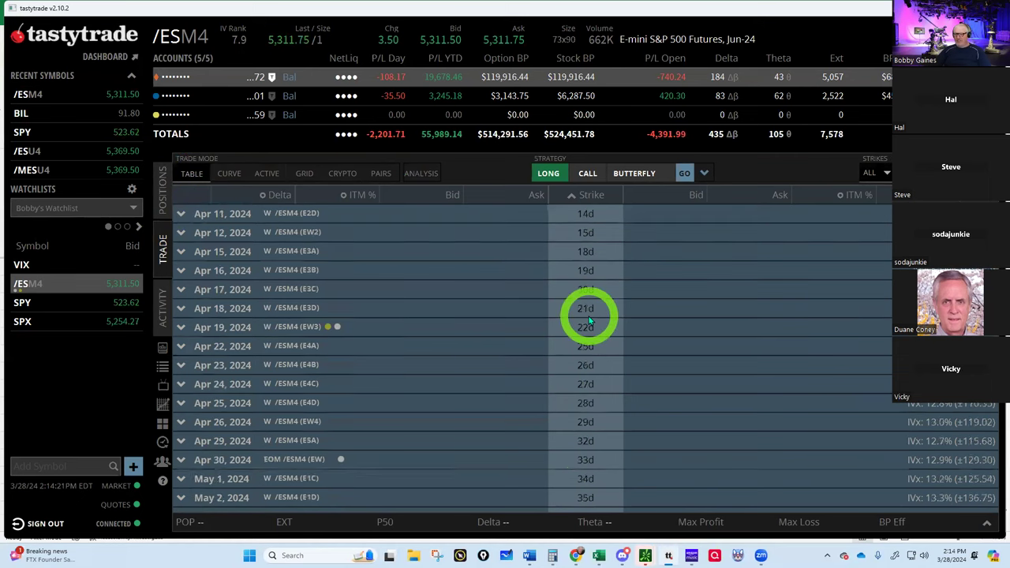
pyautogui.scroll(-6, 589, 317)
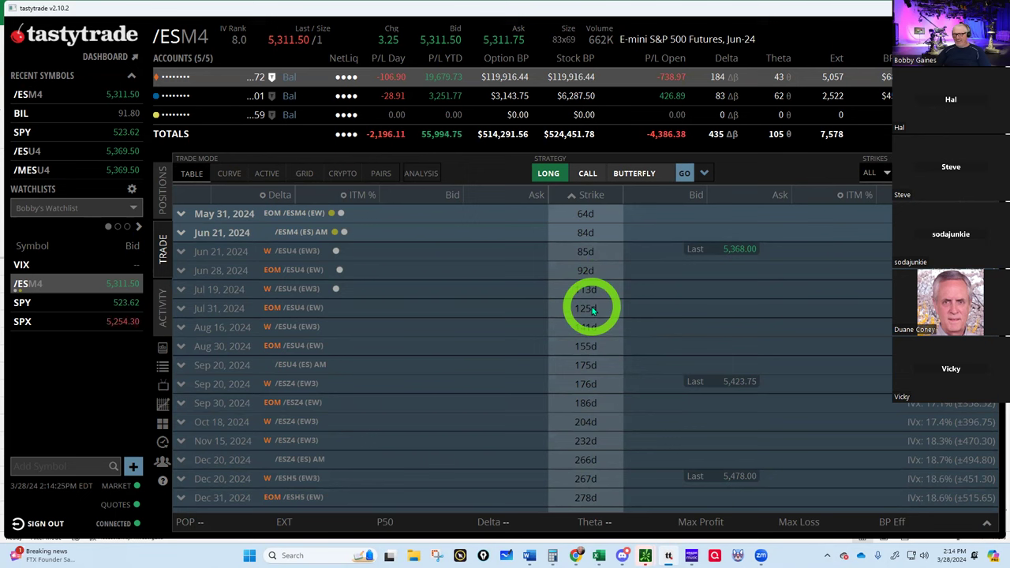
pyautogui.click(220, 309)
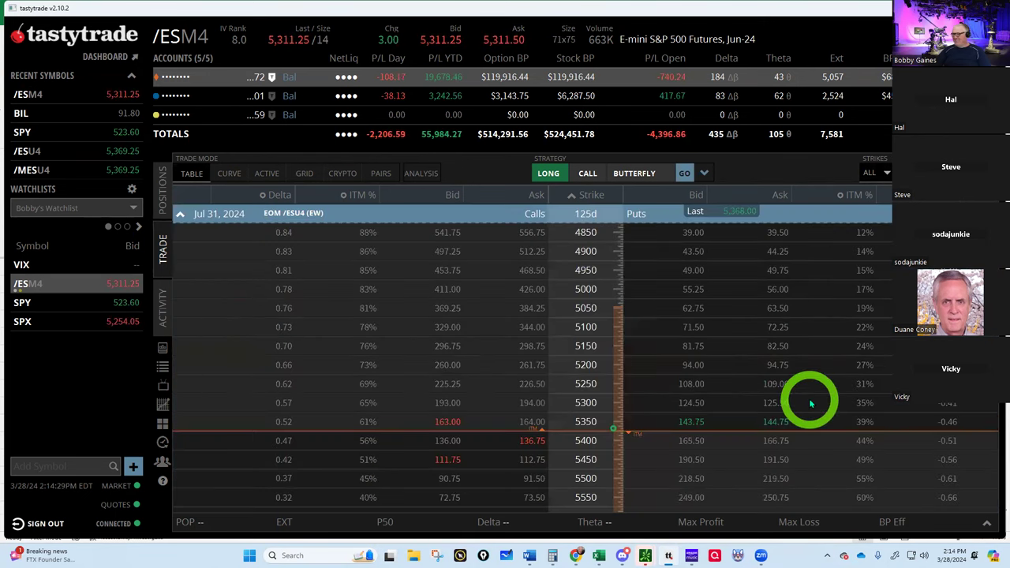
pyautogui.scroll(3, 810, 404)
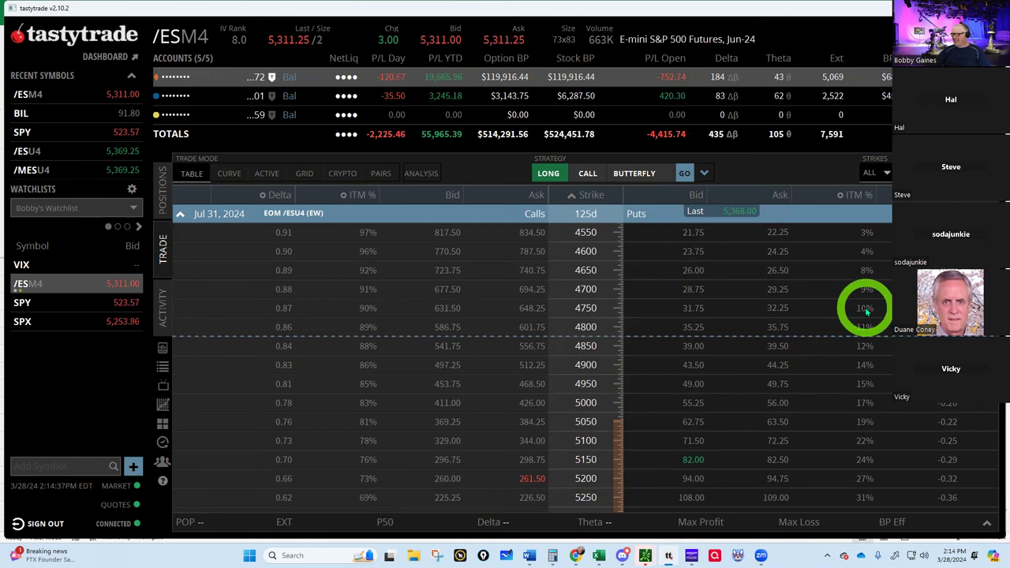
pyautogui.click(693, 310)
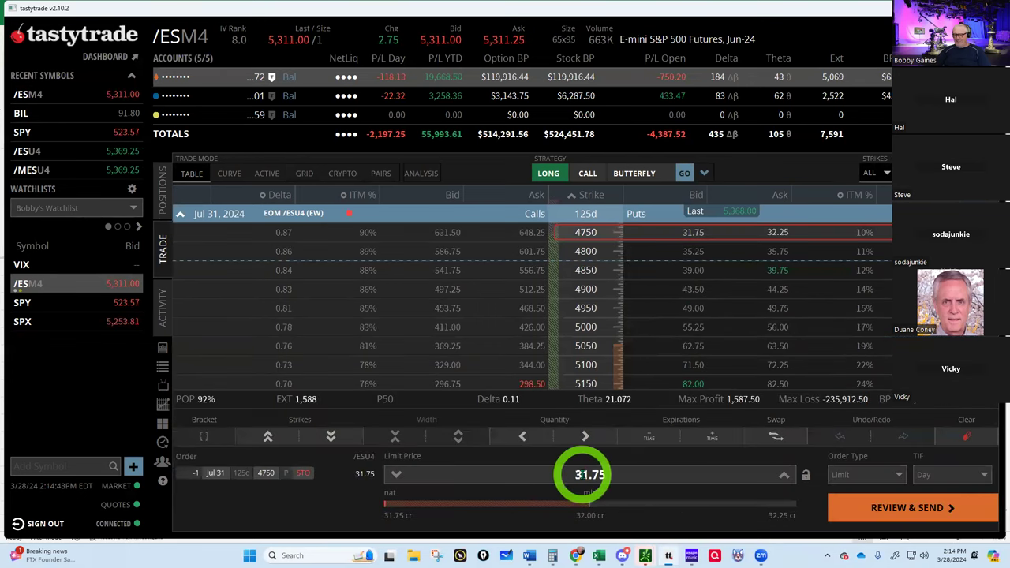
# Set the put order's limit price to 32.00, review it and send it to the MEGA IRA account.
pyautogui.click(783, 474)
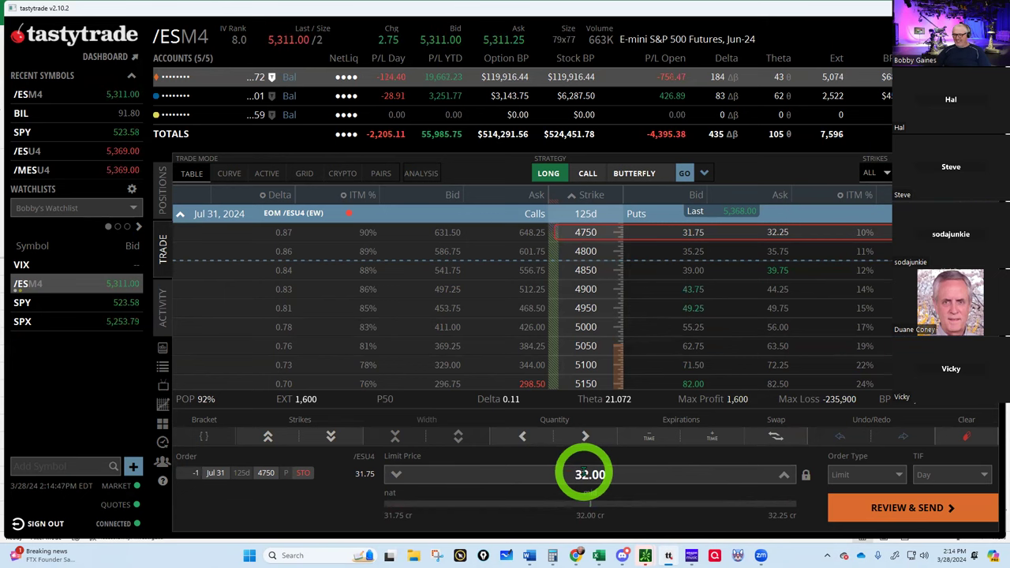
pyautogui.click(909, 511)
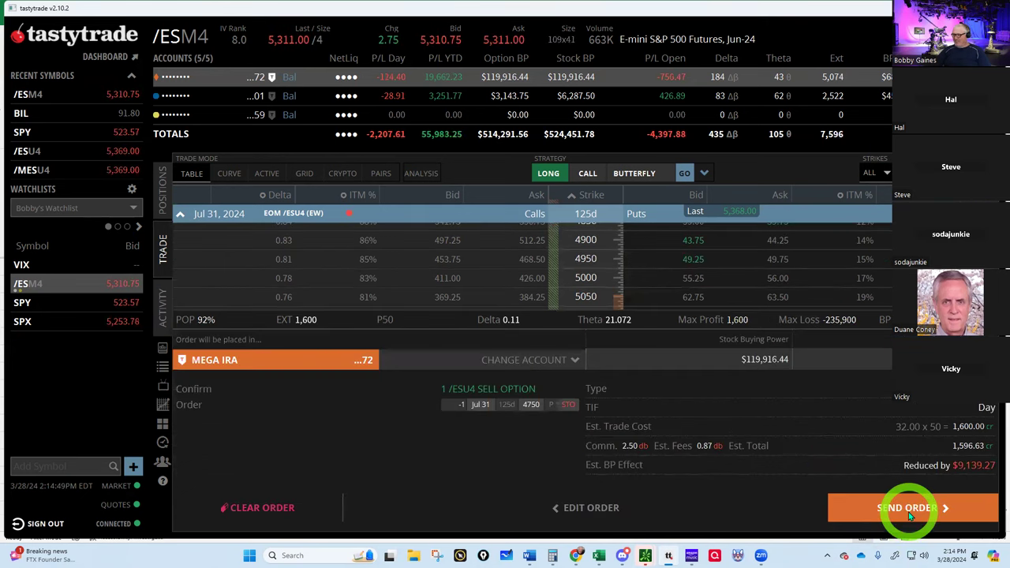
pyautogui.click(908, 510)
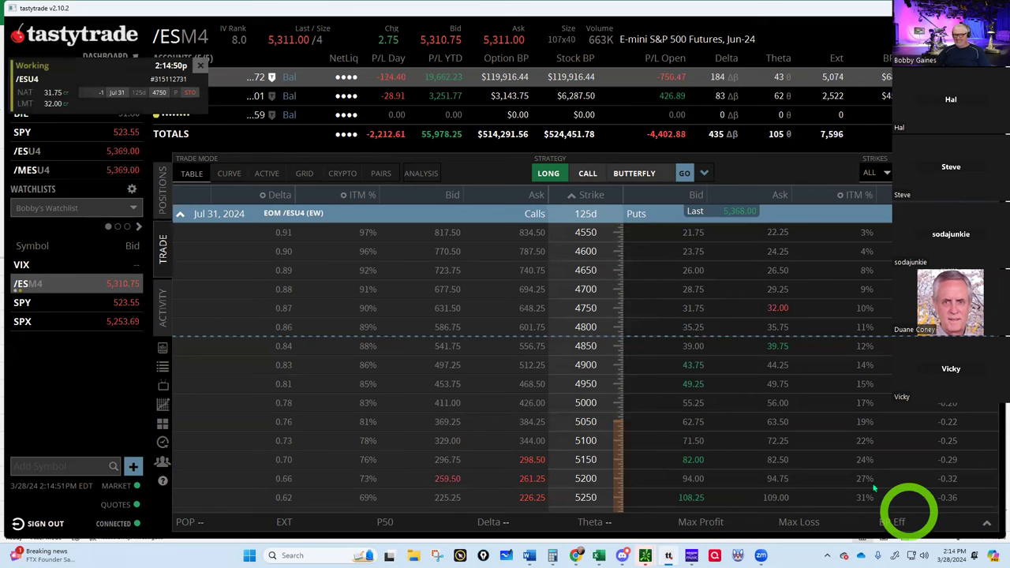
# Replace the working /ESU4 4750 put order with a limit price of 31.75, send it and dismiss the order notifications.
pyautogui.click(163, 307)
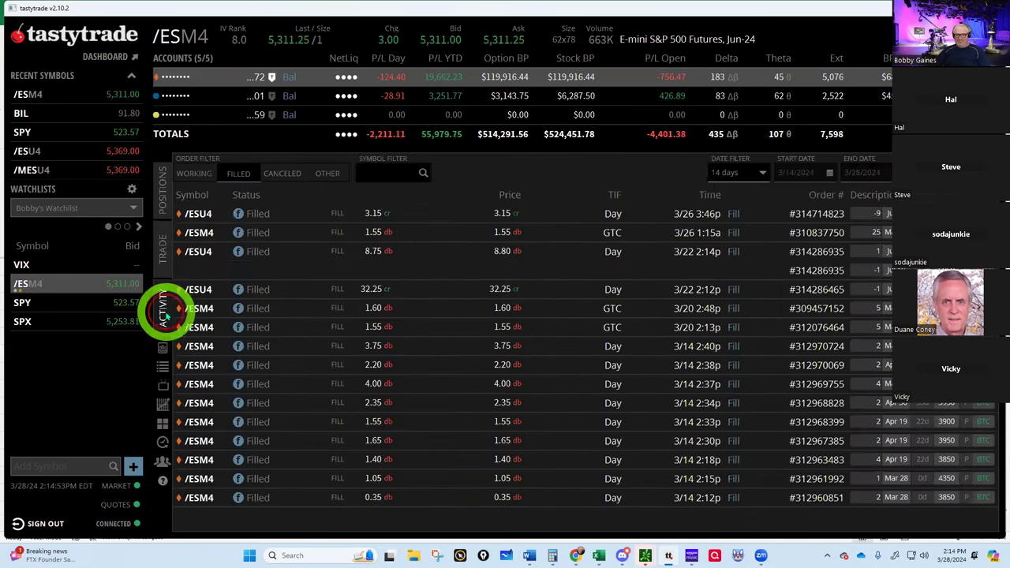
pyautogui.click(195, 173)
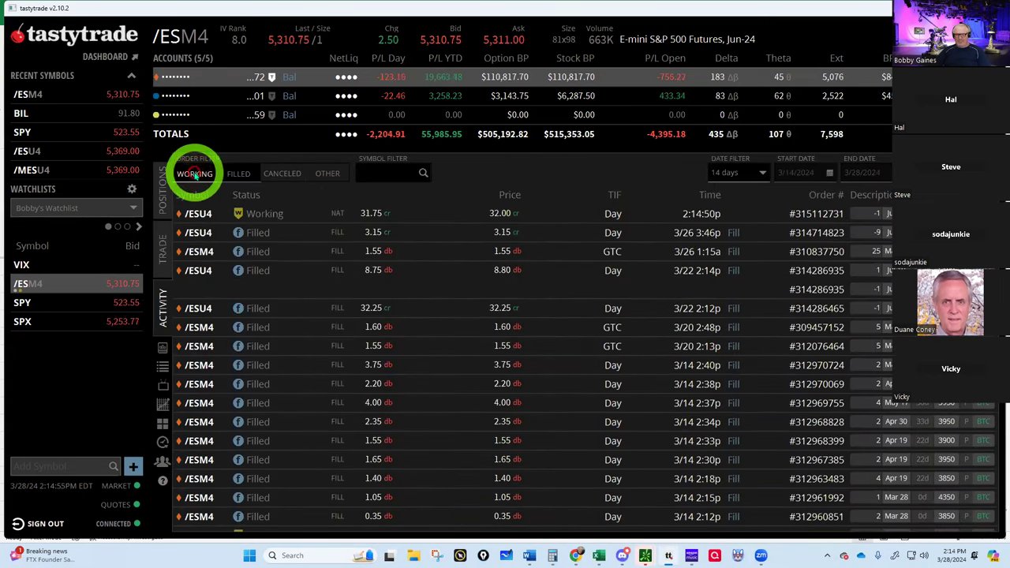
pyautogui.rightClick(198, 213)
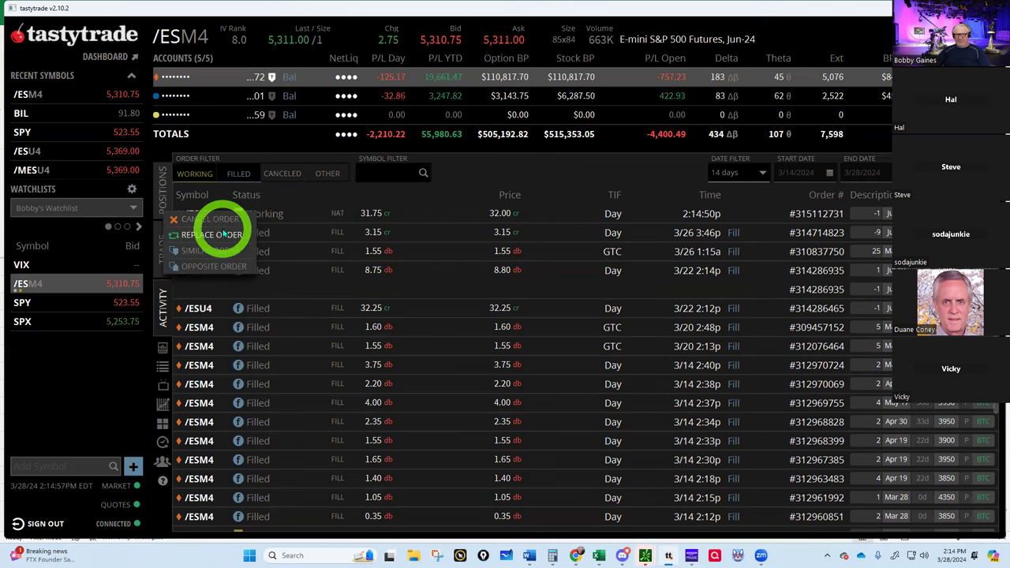
pyautogui.click(189, 233)
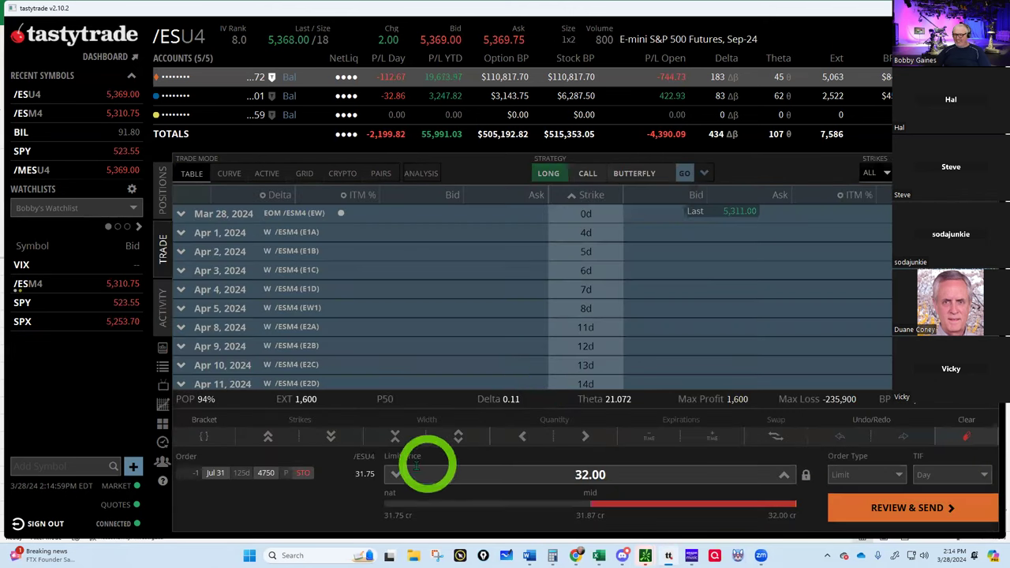
pyautogui.click(397, 474)
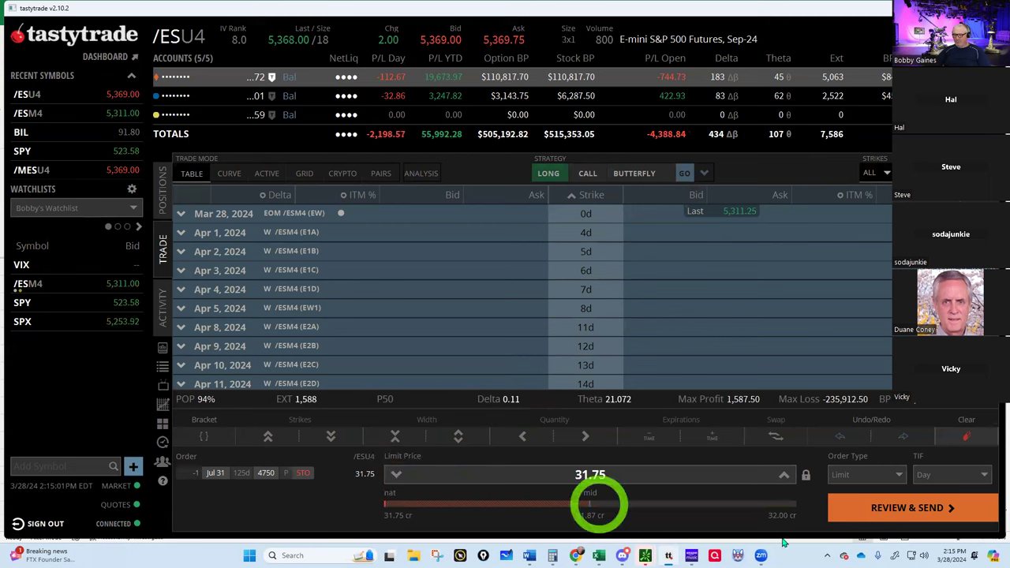
pyautogui.click(900, 509)
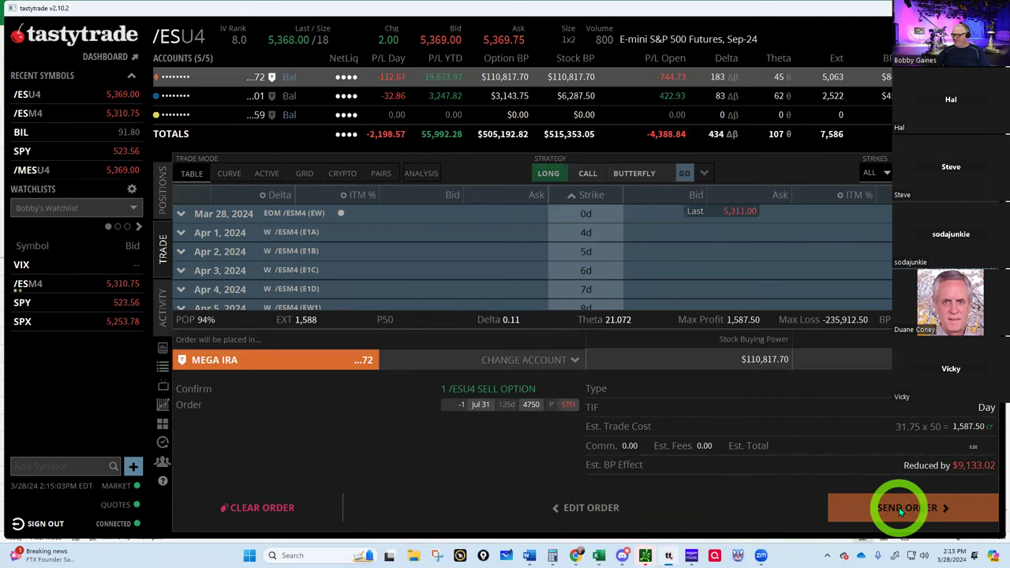
pyautogui.click(899, 507)
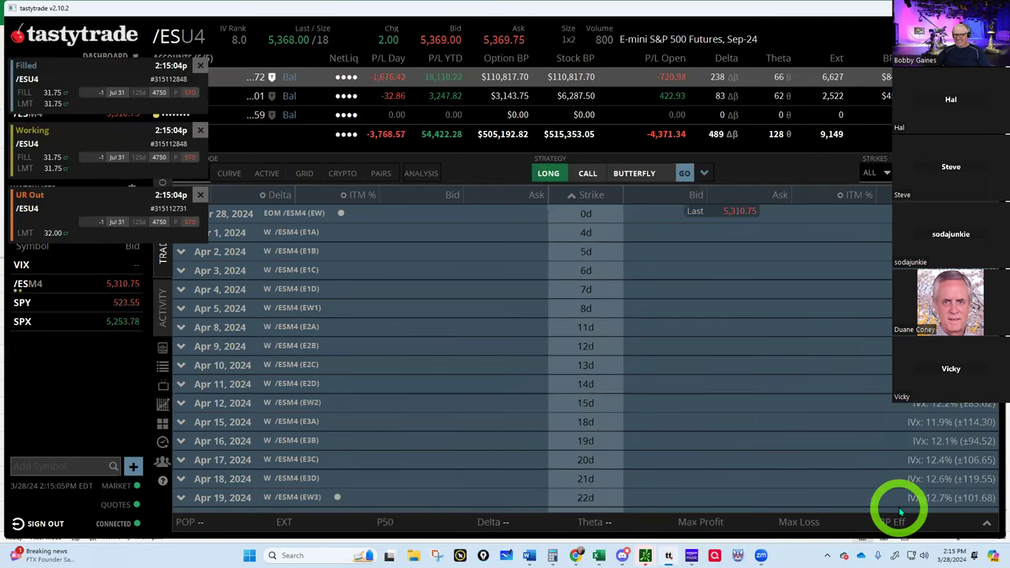
pyautogui.click(108, 199)
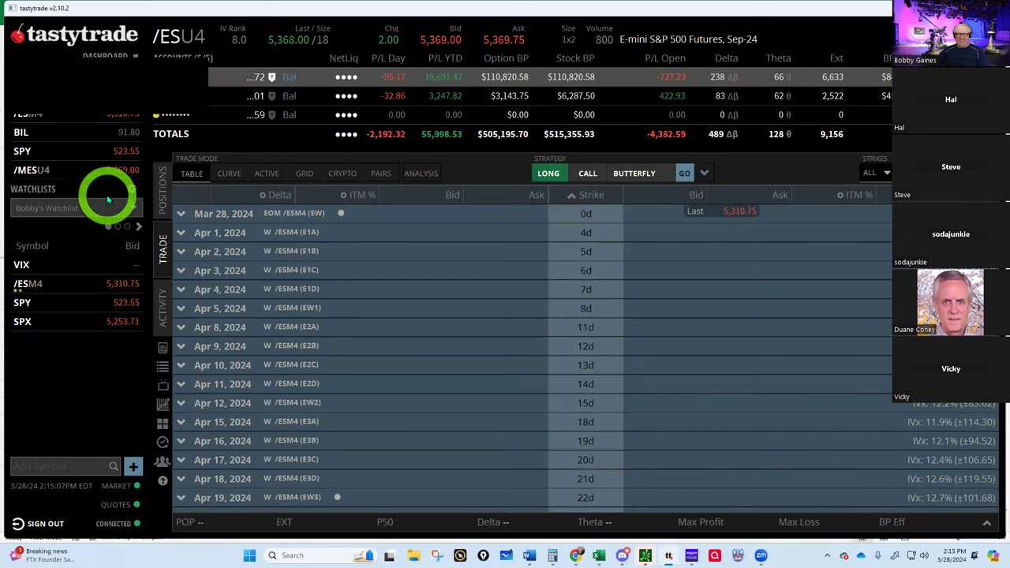
# Look through the /ESU4 expirations in the option chain and check the new put's fill in the order activity.
pyautogui.scroll(-7, 439, 363)
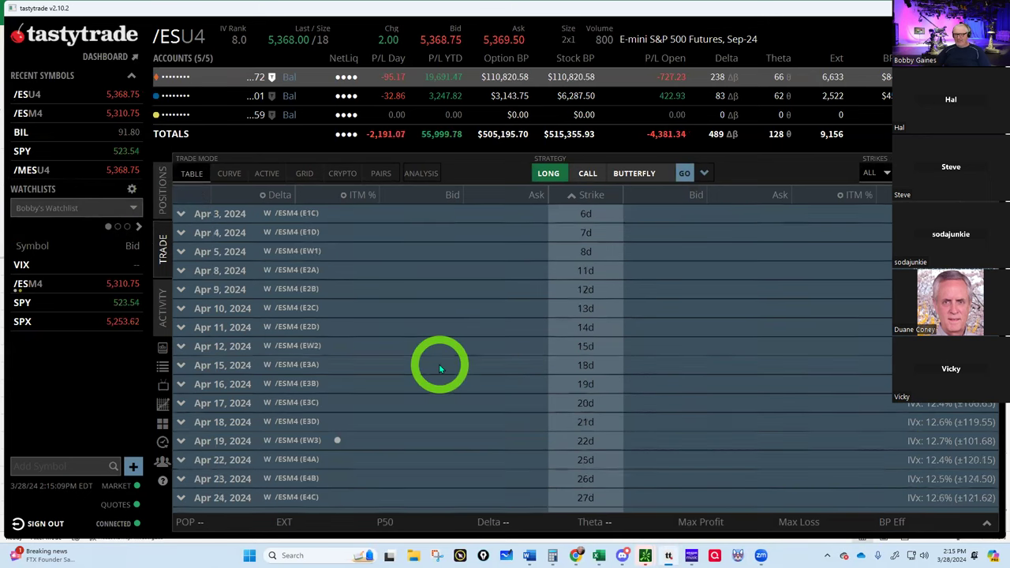
pyautogui.scroll(-3, 439, 364)
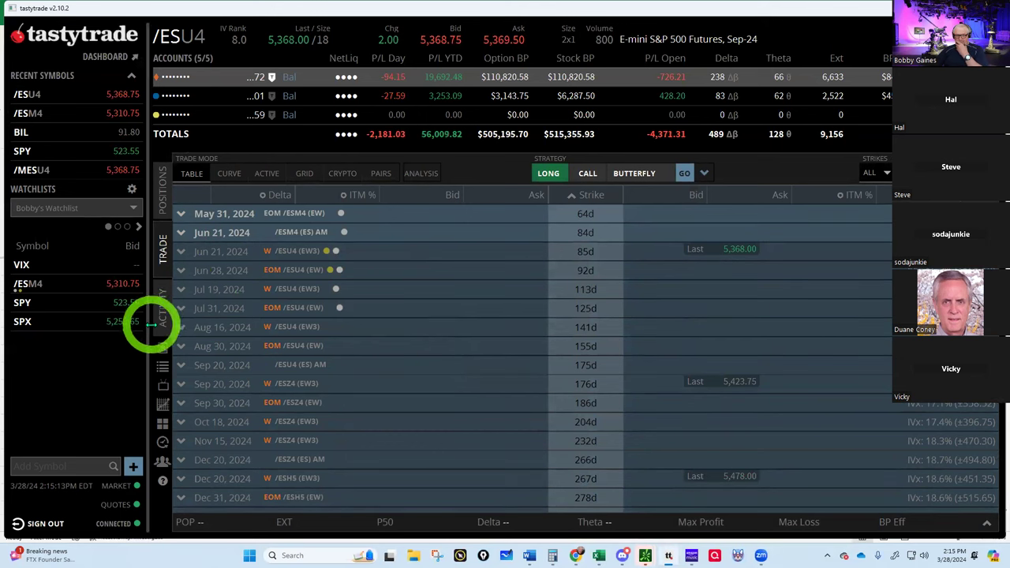
pyautogui.click(163, 315)
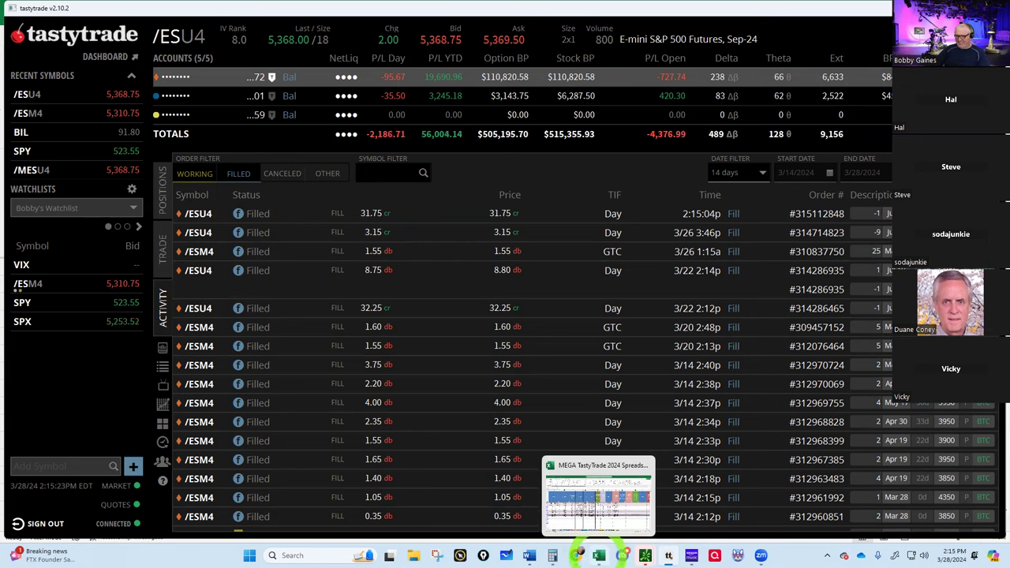
# Switch to Excel and, in row 66 of the Trades sheet, enter a strike of 4750 and a price of 31.75.
pyautogui.click(598, 554)
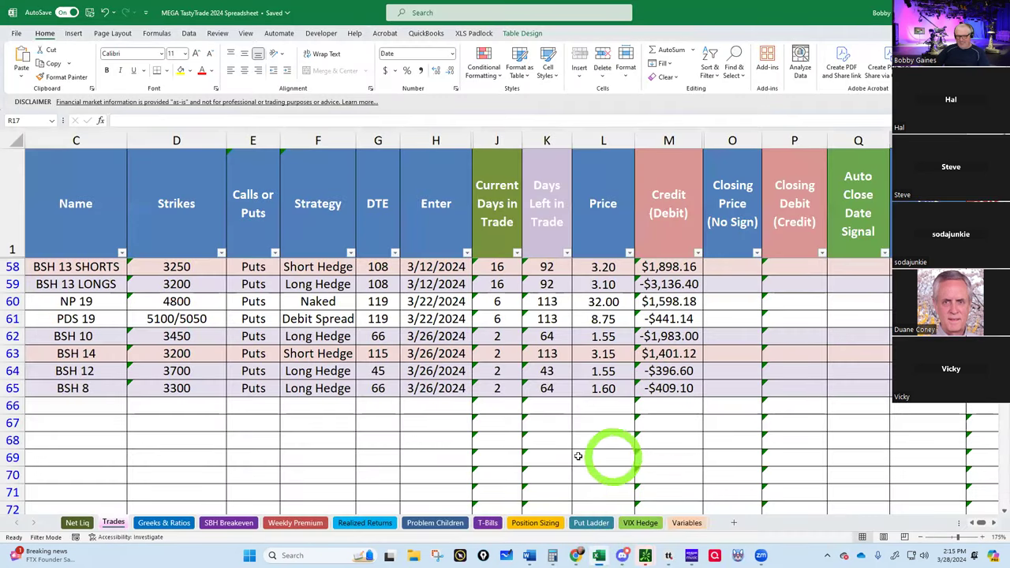
pyautogui.click(157, 405)
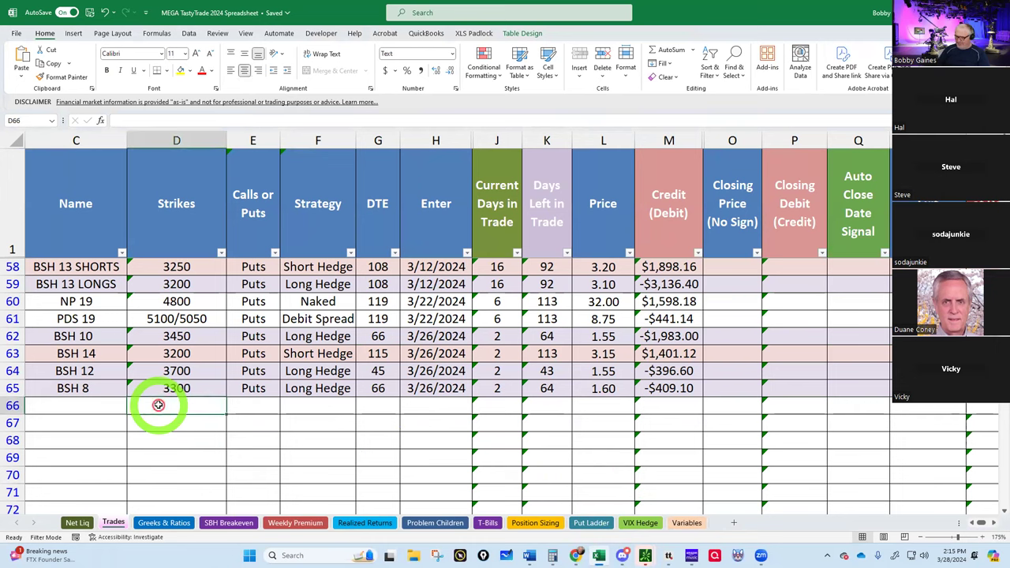
pyautogui.write('4')
pyautogui.press('Tab')
pyautogui.press('Tab')
pyautogui.press('Tab')
pyautogui.press('Tab')
pyautogui.press('Tab')
pyautogui.press('Tab')
pyautogui.press('Tab')
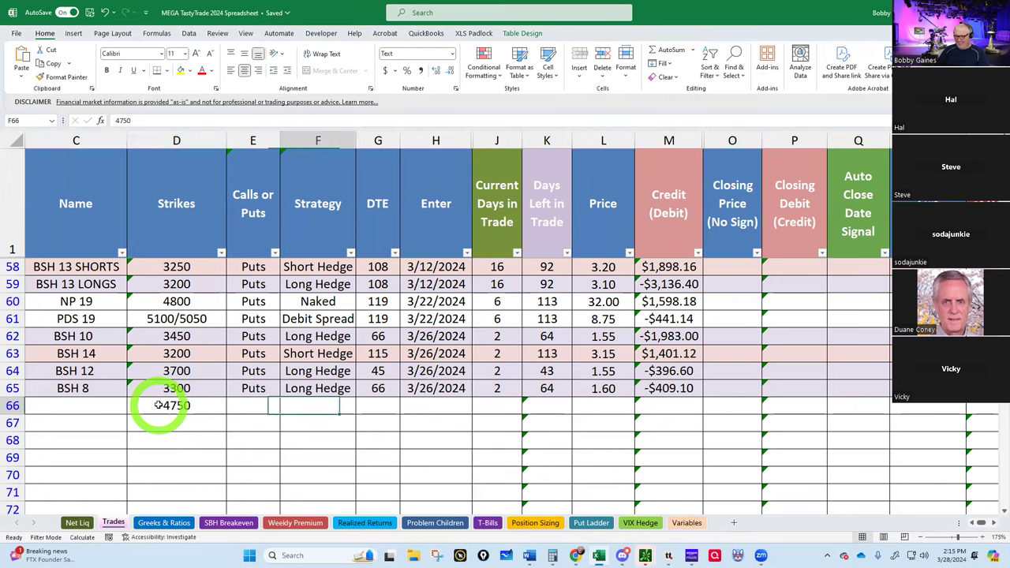
pyautogui.write('31')
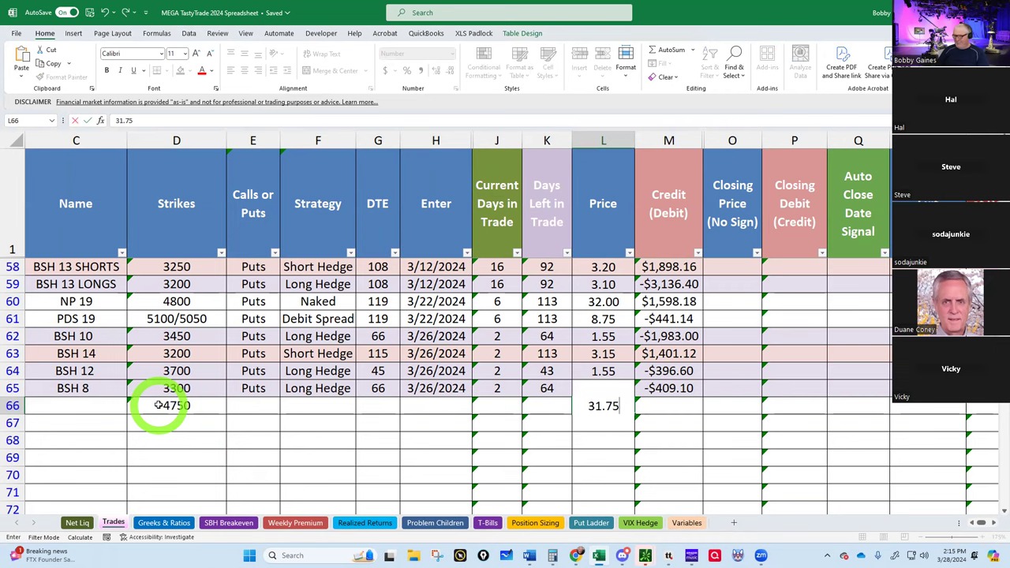
pyautogui.write('.75')
pyautogui.press('Return')
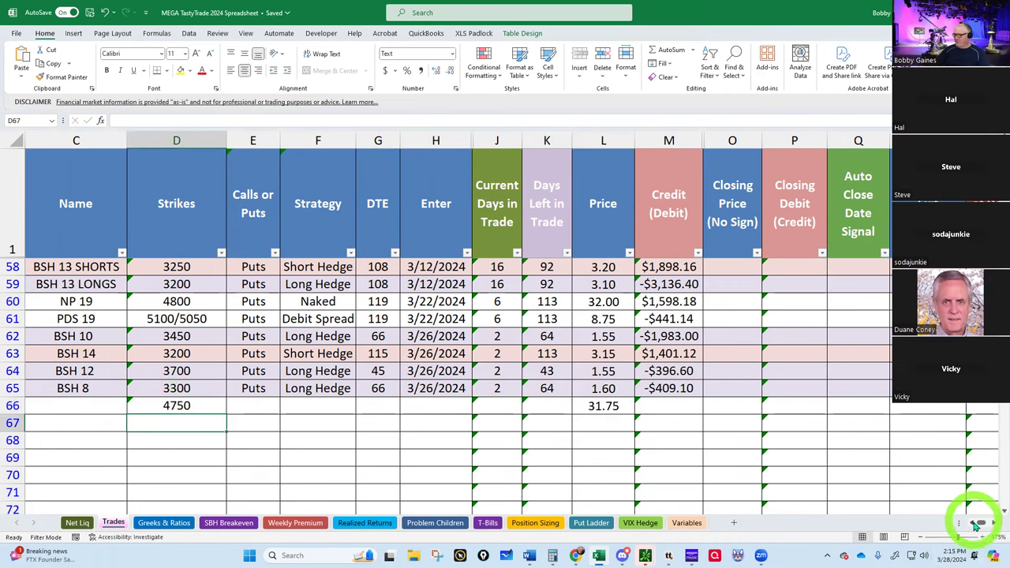
# Set the row 66 trade's underlying to /ES and its number of contracts to 1.
pyautogui.hscroll(-3, 975, 525)
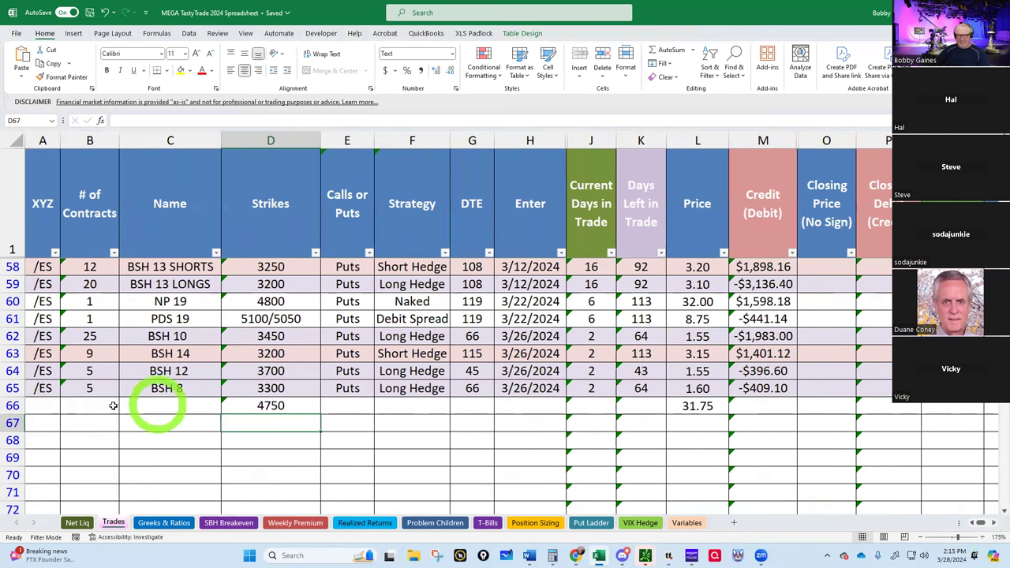
pyautogui.click(45, 408)
pyautogui.click(68, 408)
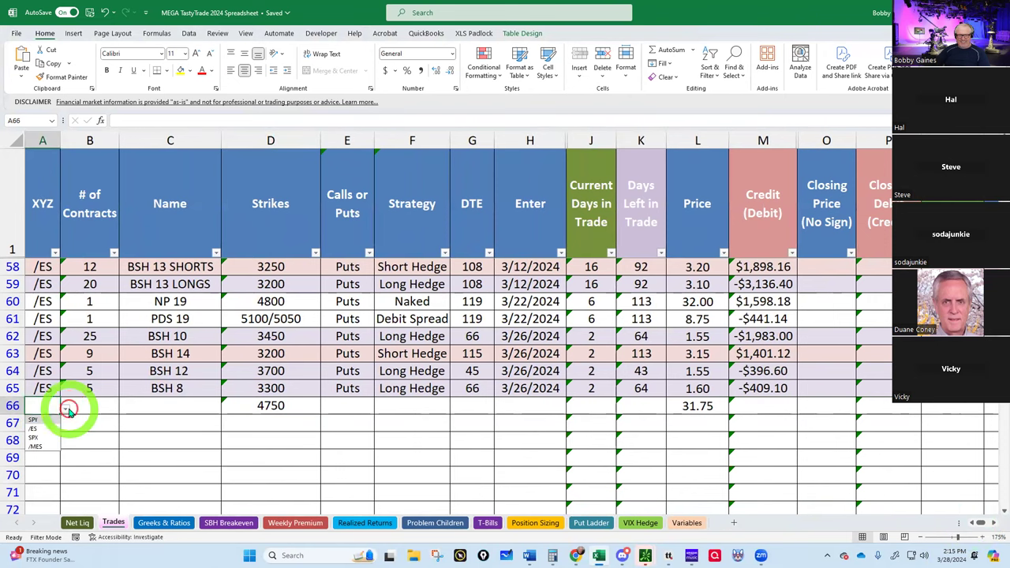
pyautogui.click(38, 429)
pyautogui.click(87, 405)
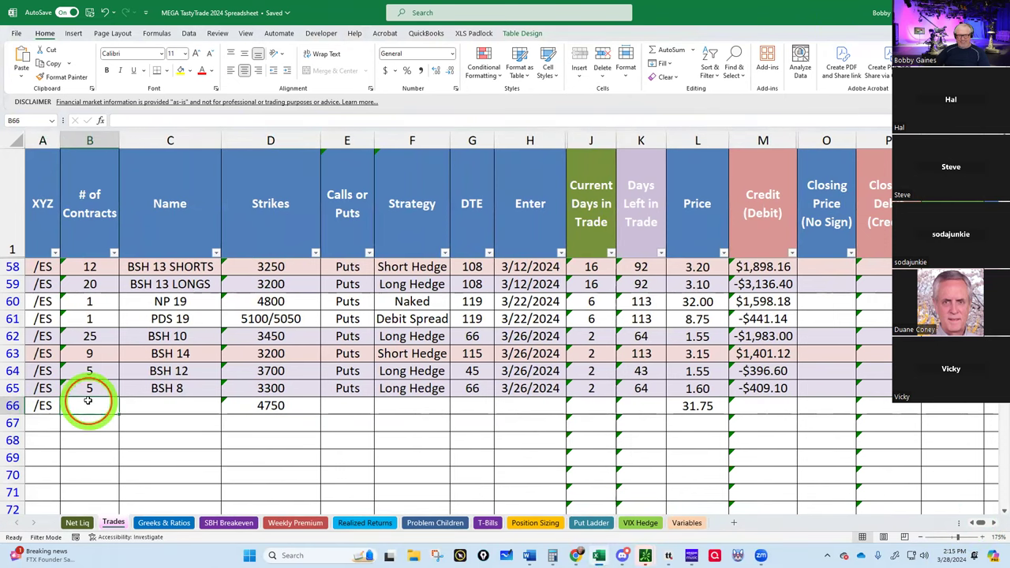
pyautogui.write('1')
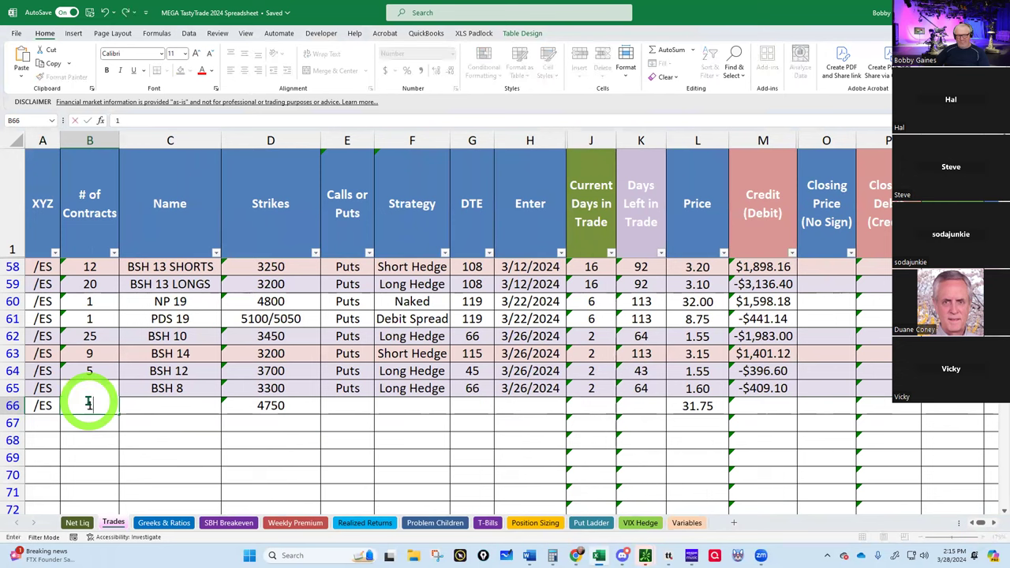
# Name the row 66 trade NP 20 and mark it as Puts with the Naked strategy.
pyautogui.click(157, 405)
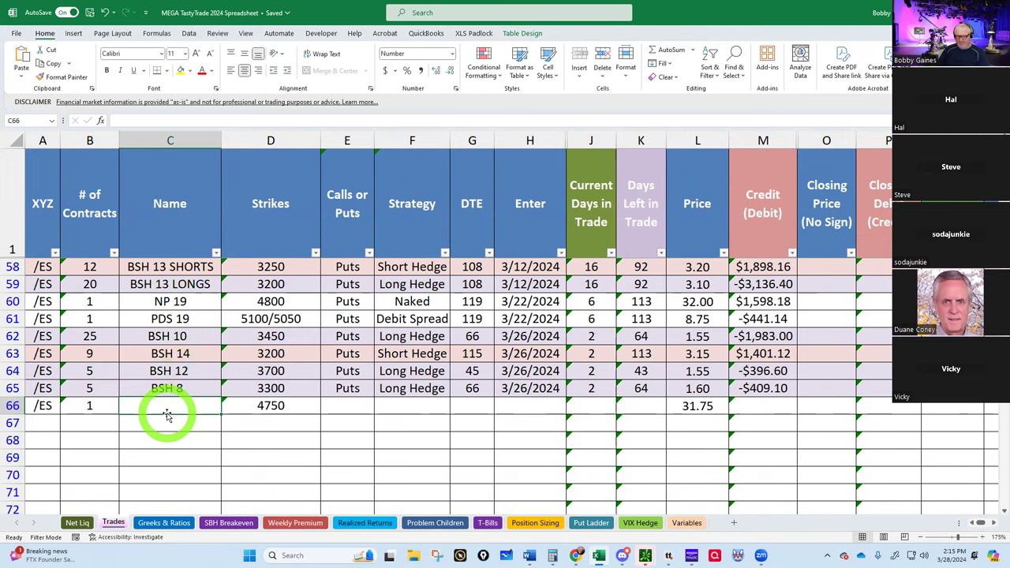
pyautogui.write('NP 20')
pyautogui.press('Tab')
pyautogui.press('Tab')
pyautogui.write('P')
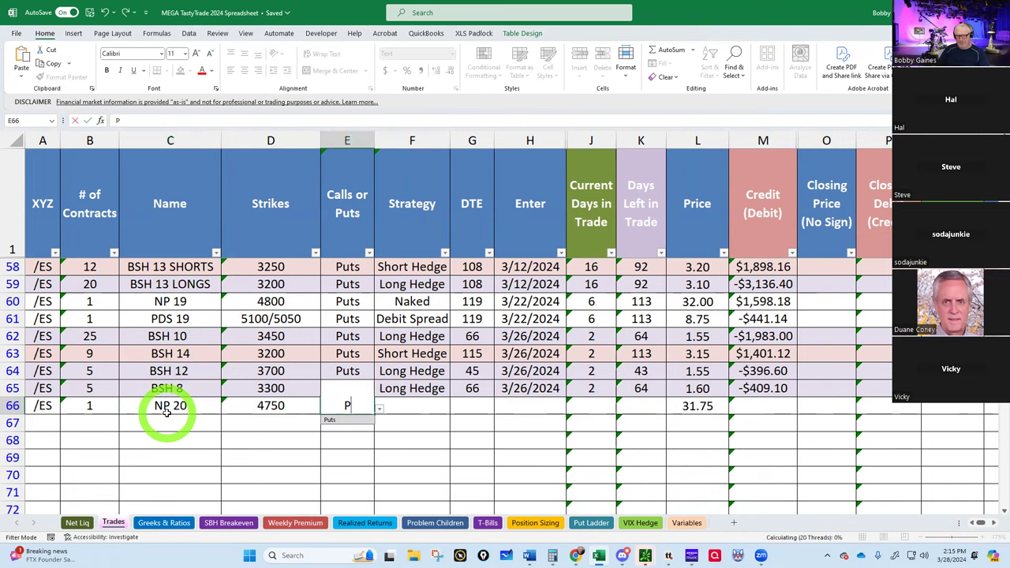
pyautogui.press('Tab')
pyautogui.write('N')
pyautogui.press('Tab')
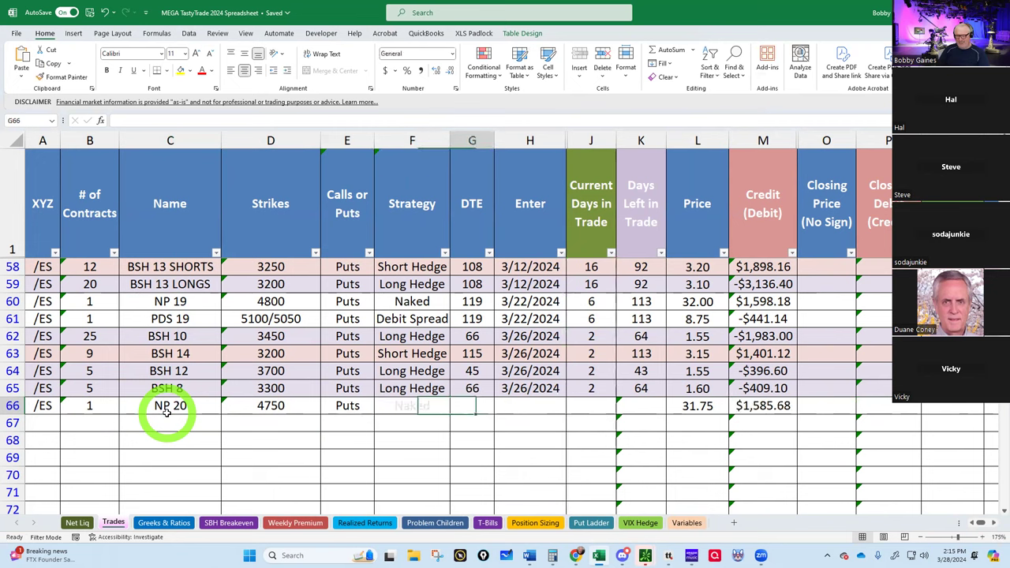
# Set the row 66 trade's DTE to 125 and its entry date to 3/28/2024.
pyautogui.write('125')
pyautogui.press('Tab')
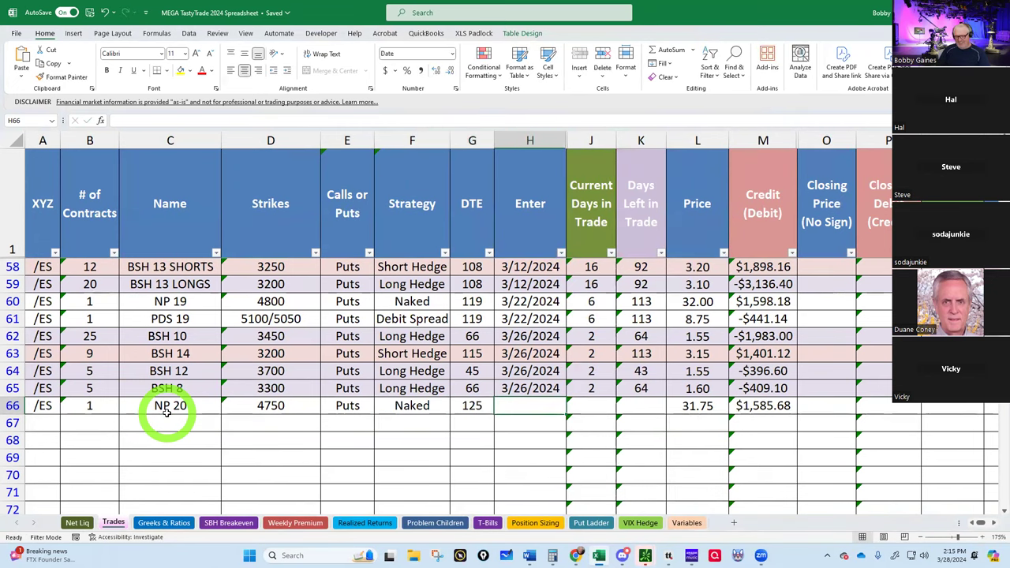
pyautogui.hotkey('ctrl', ';')
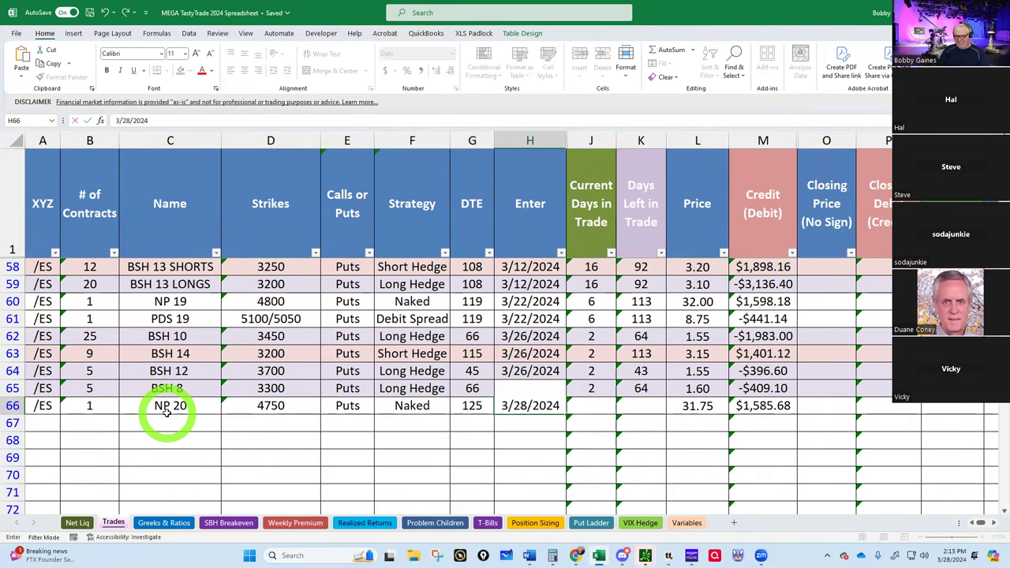
pyautogui.press('Tab')
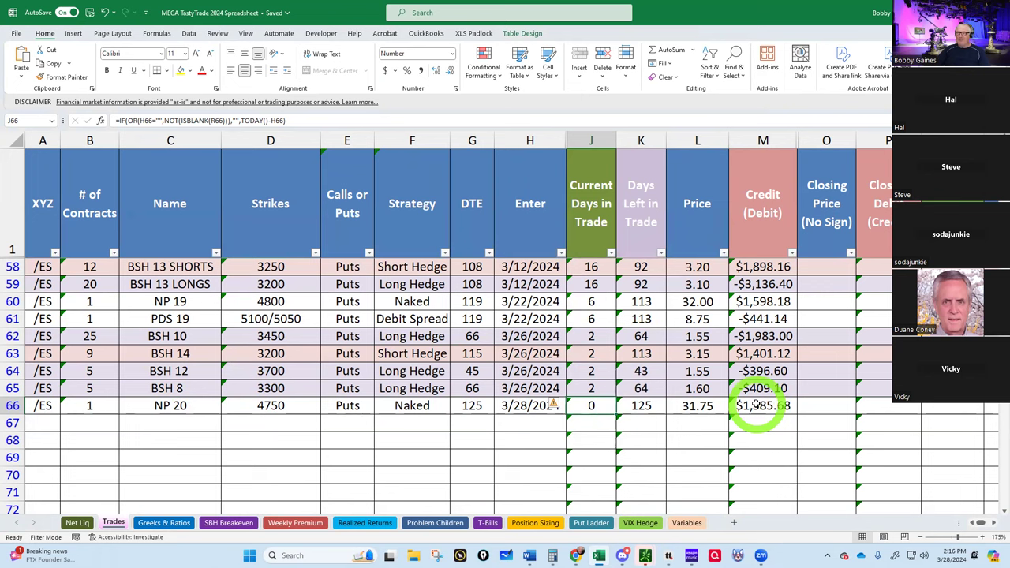
# Start a new trade in row 67 with underlying /ES, 1 contract and the name PDS 20.
pyautogui.click(50, 424)
pyautogui.click(66, 425)
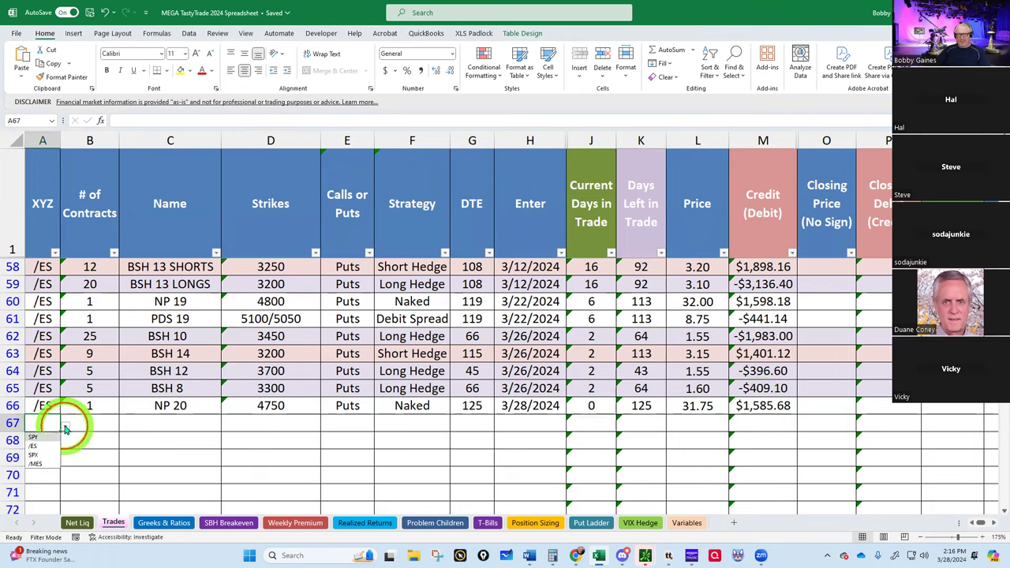
pyautogui.click(46, 447)
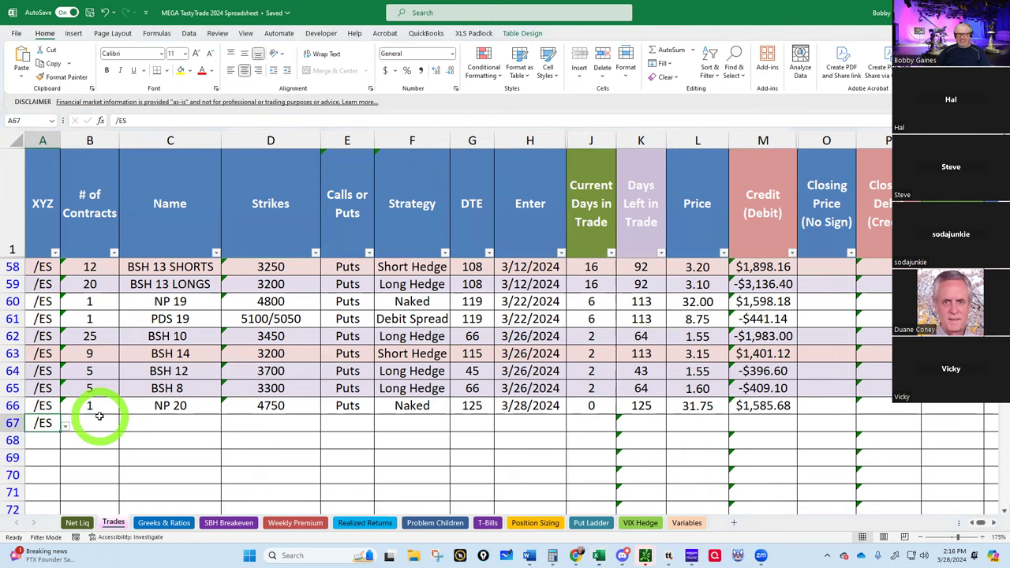
pyautogui.click(92, 423)
pyautogui.write('1')
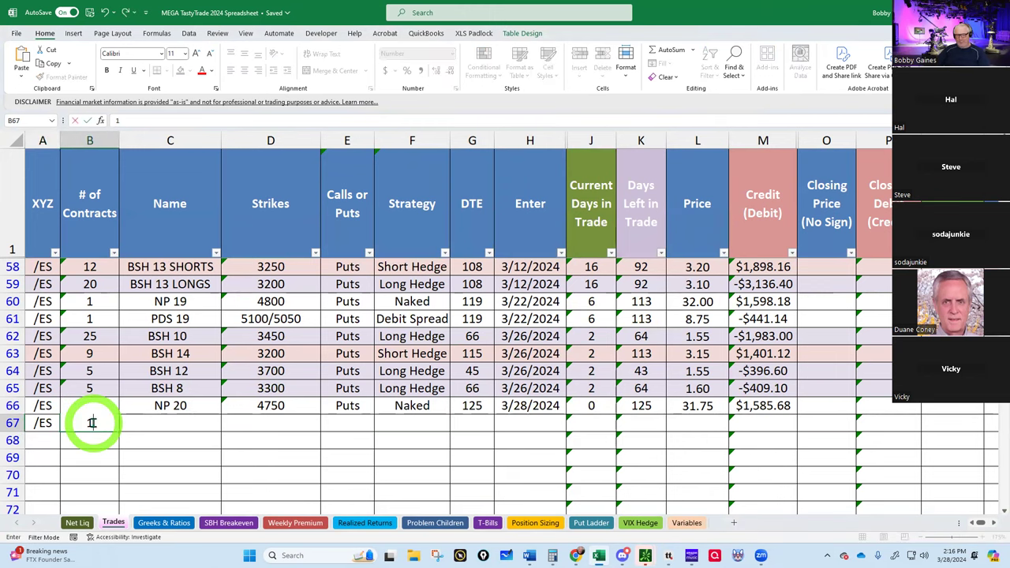
pyautogui.click(153, 418)
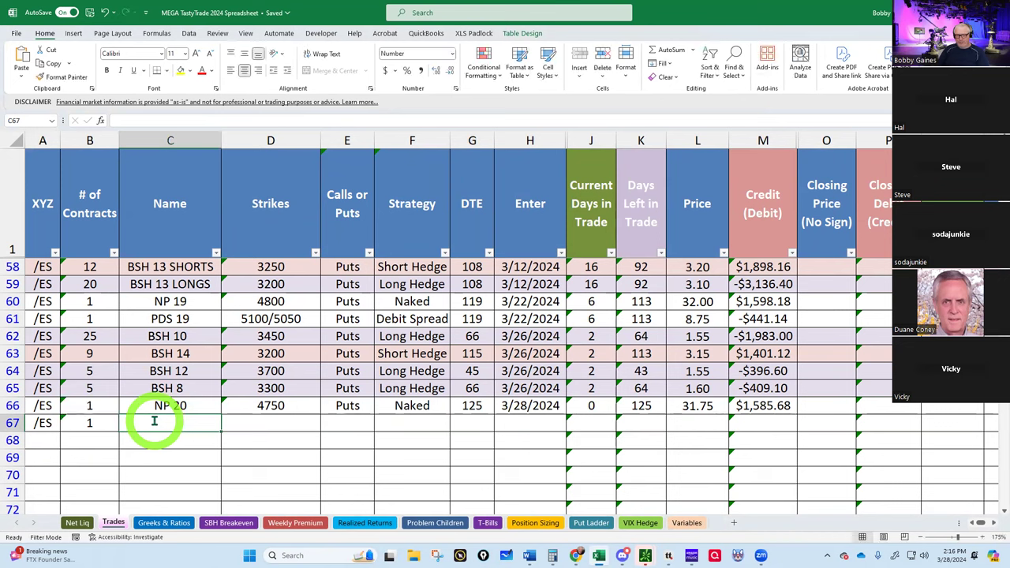
pyautogui.write('PDS')
pyautogui.press('Tab')
pyautogui.press('Tab')
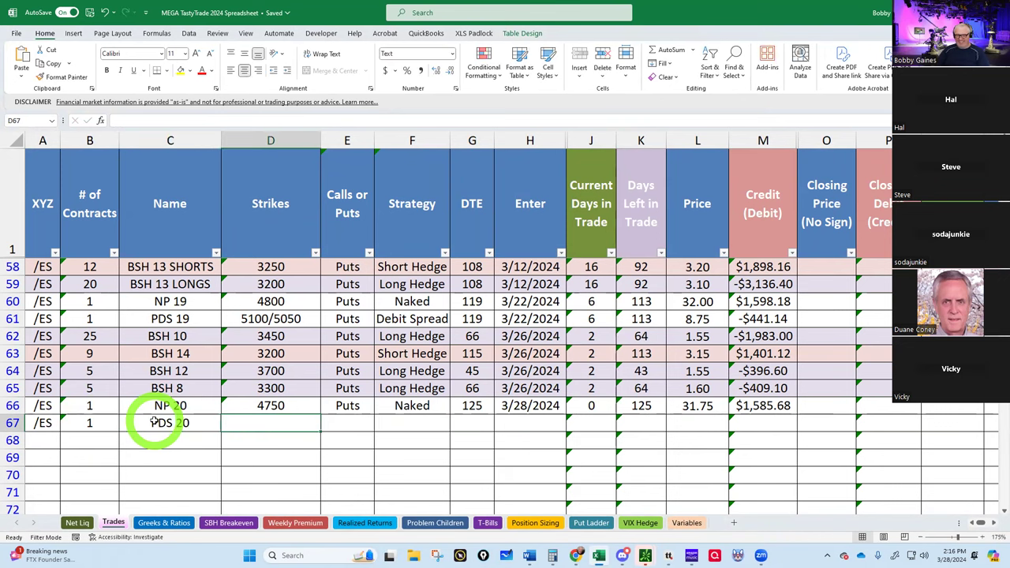
# Mark the row 67 trade as a Puts Debit Spread with a DTE of 125 and an entry date of 3/28/2024.
pyautogui.write('Puts')
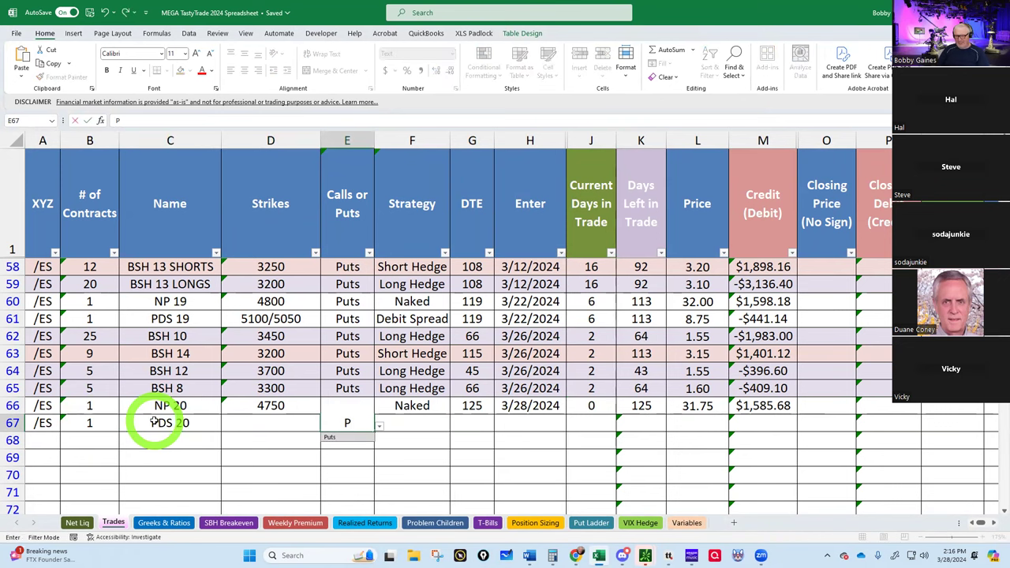
pyautogui.press('Tab')
pyautogui.write('D')
pyautogui.press('Tab')
pyautogui.write('1')
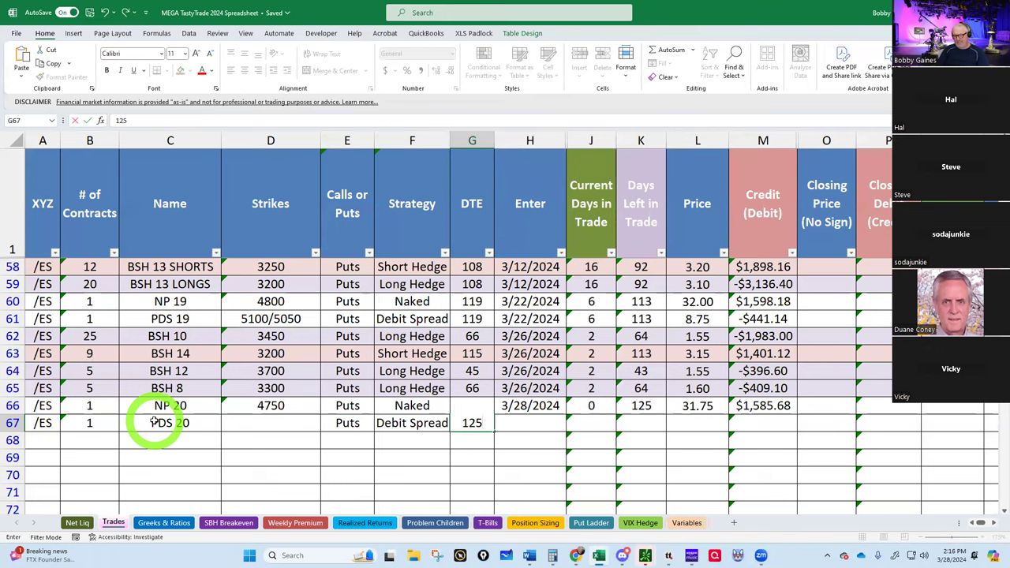
pyautogui.write('25')
pyautogui.press('Tab')
pyautogui.hotkey('ctrl', ';')
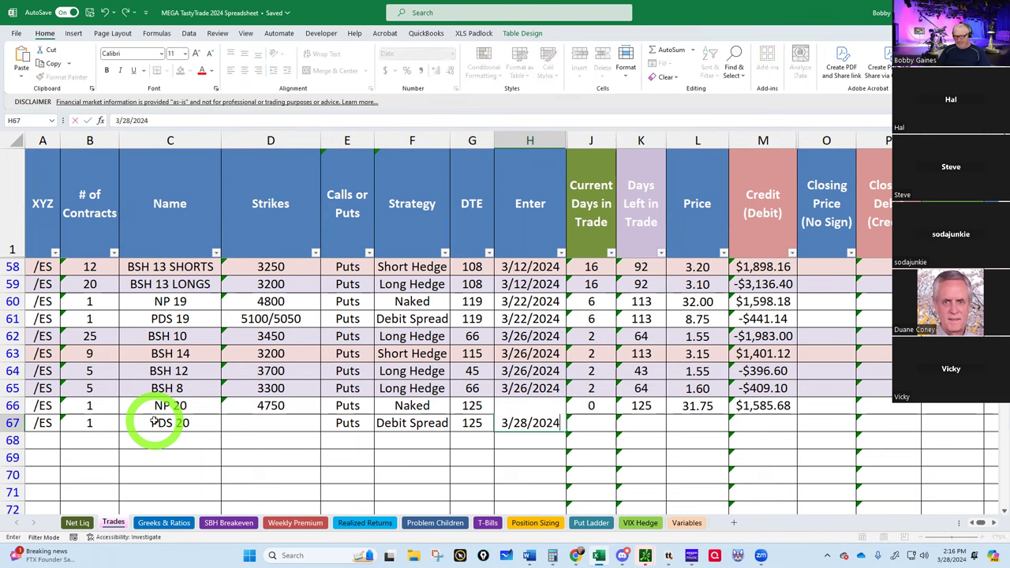
pyautogui.press('Tab')
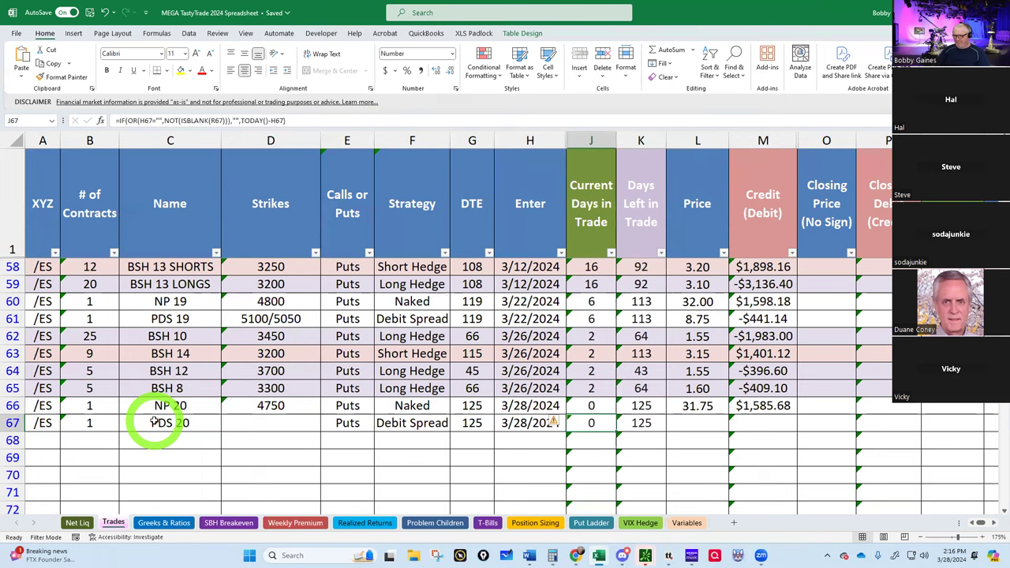
pyautogui.click(693, 426)
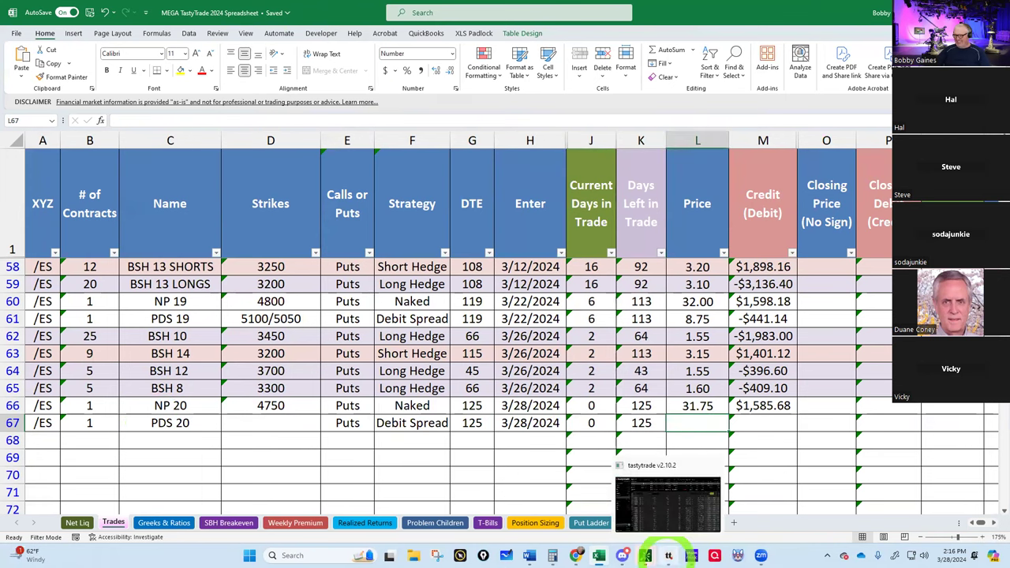
# Switch to tastytrade and start an order to buy one 5150 put in the Jul 31, 2024 /ESU4 expiration.
pyautogui.click(665, 553)
pyautogui.click(162, 249)
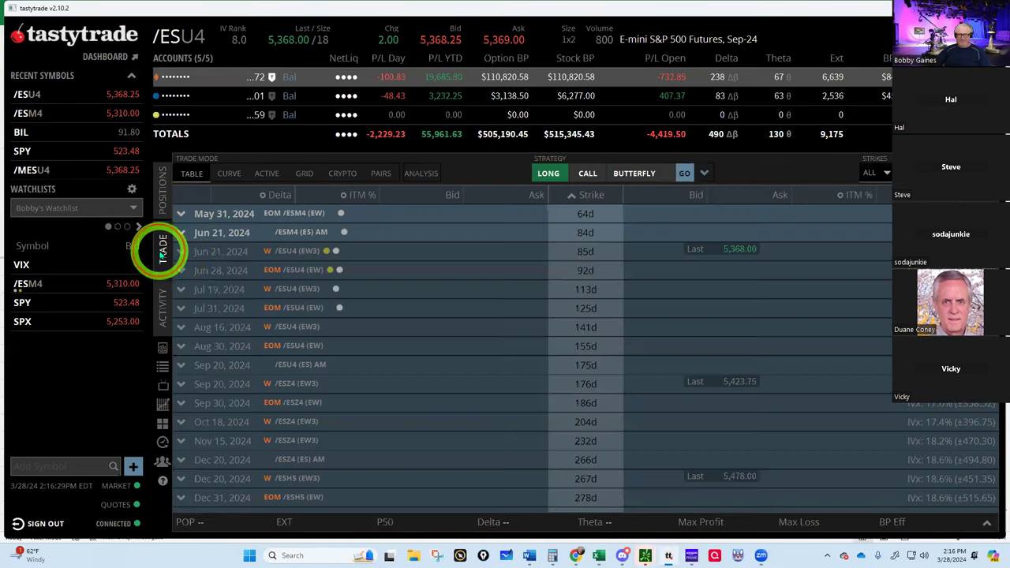
pyautogui.scroll(-2, 499, 393)
pyautogui.scroll(4, 500, 393)
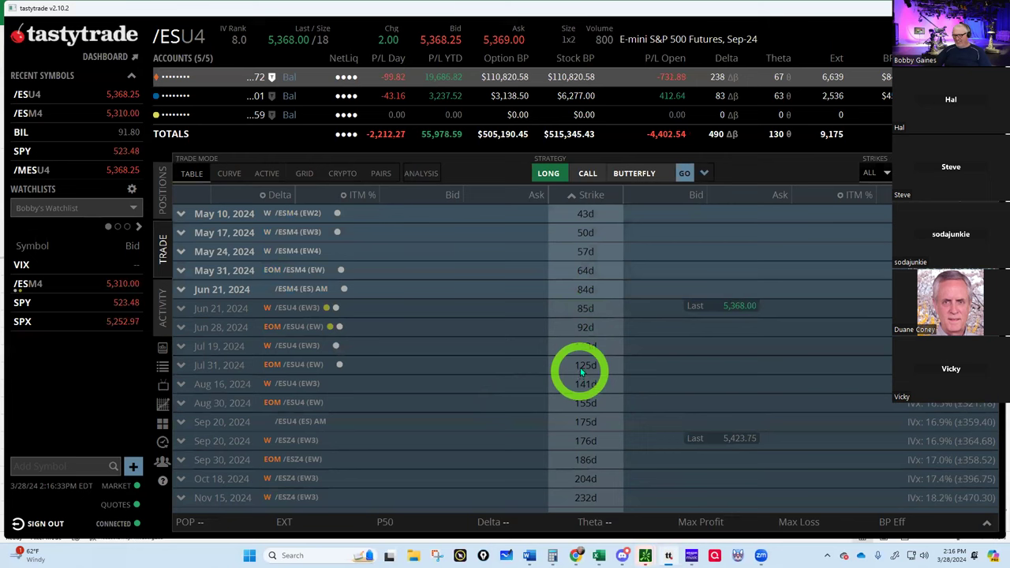
pyautogui.click(227, 365)
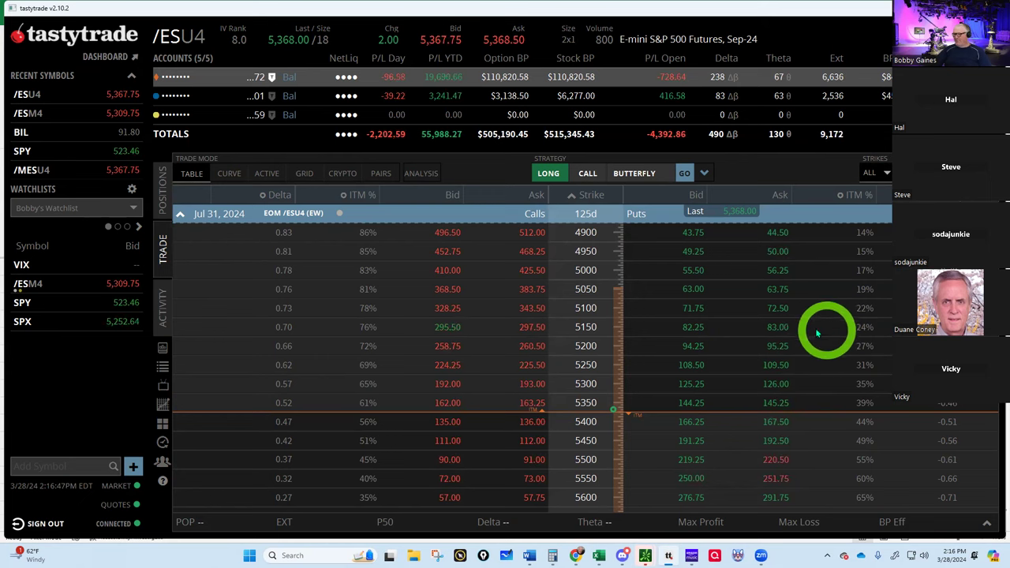
pyautogui.click(777, 328)
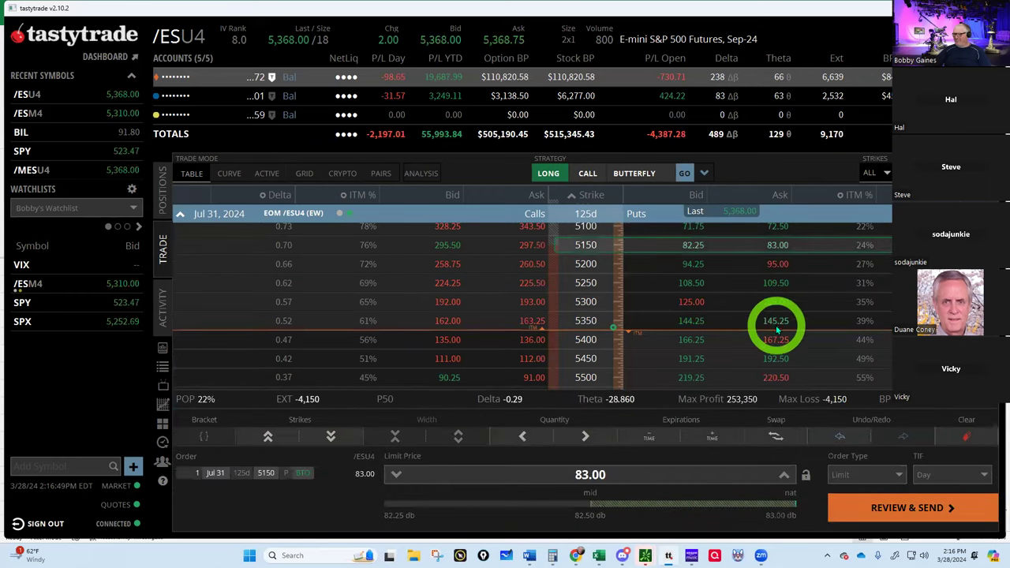
# Add a short 5100 put from the Jul 31 expiration to the order to form a put debit spread.
pyautogui.click(692, 224)
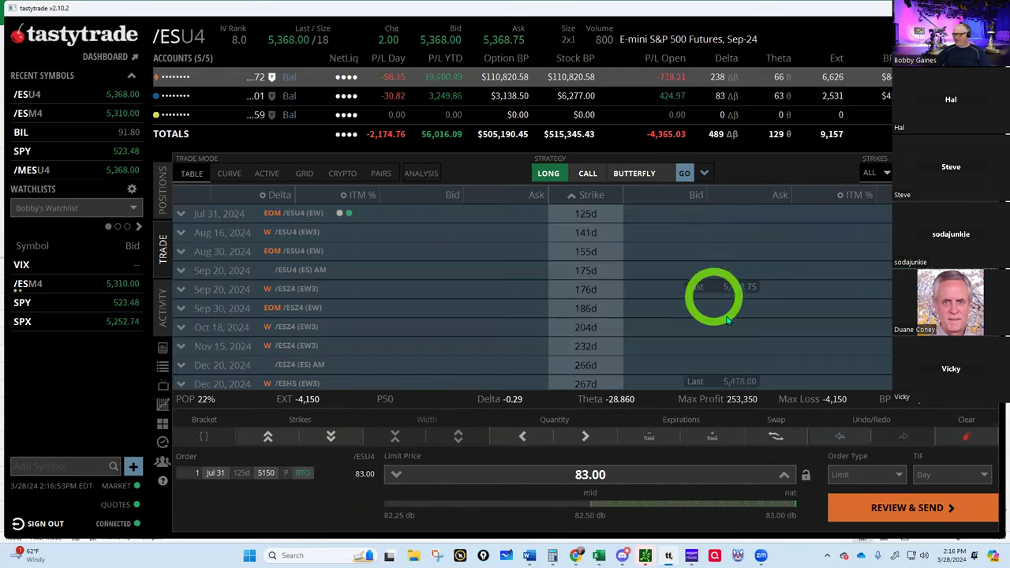
pyautogui.scroll(-3, 556, 338)
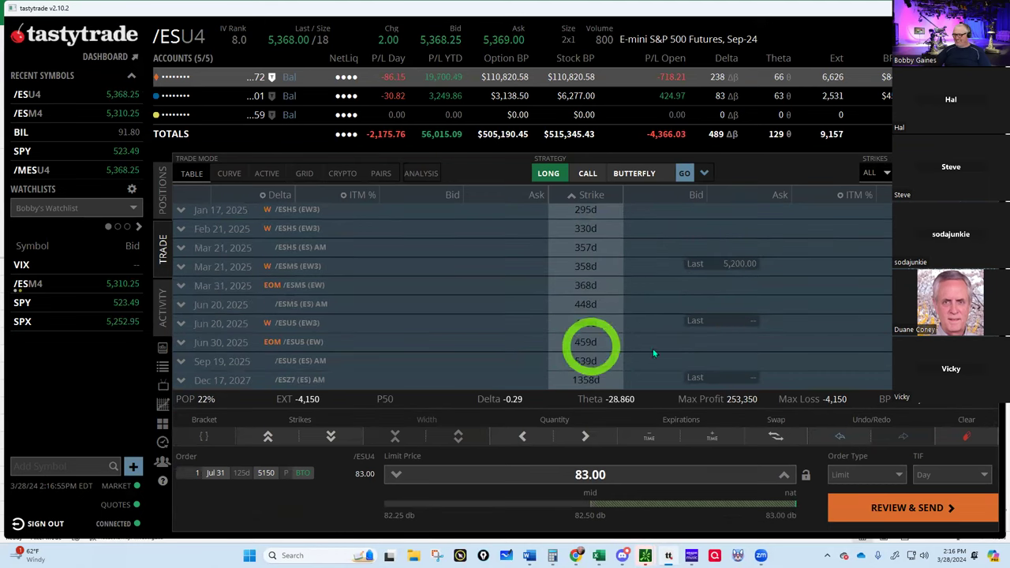
pyautogui.scroll(3, 682, 345)
pyautogui.scroll(5, 680, 349)
pyautogui.scroll(-4, 677, 352)
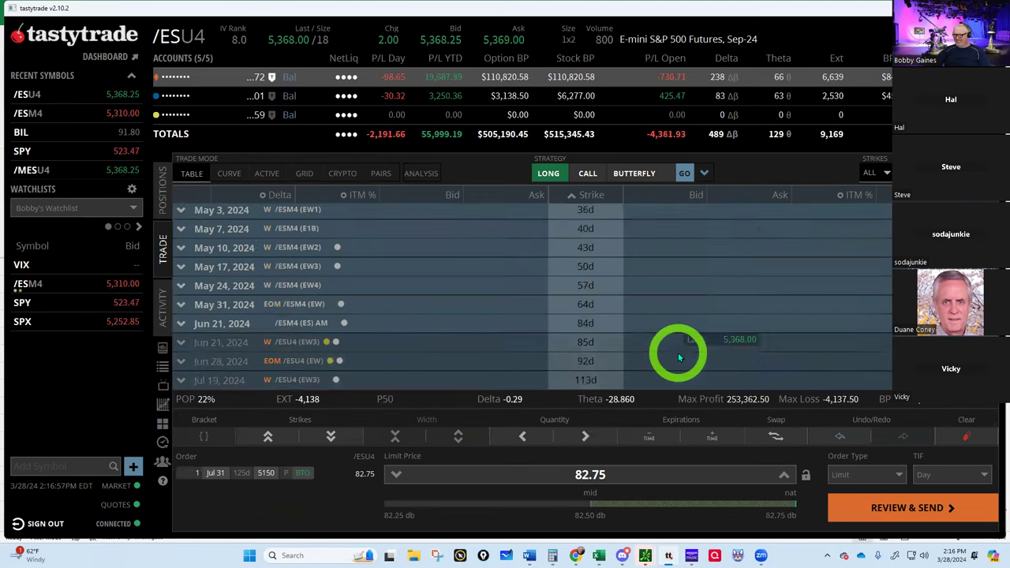
pyautogui.click(237, 285)
pyautogui.moveTo(680, 325); pyautogui.dragTo(779, 254)
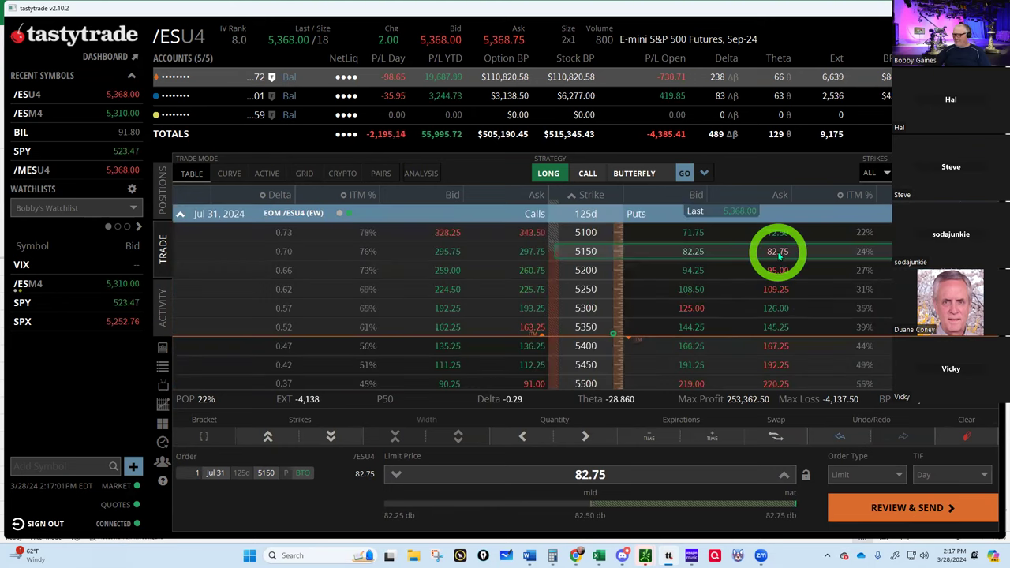
pyautogui.click(689, 232)
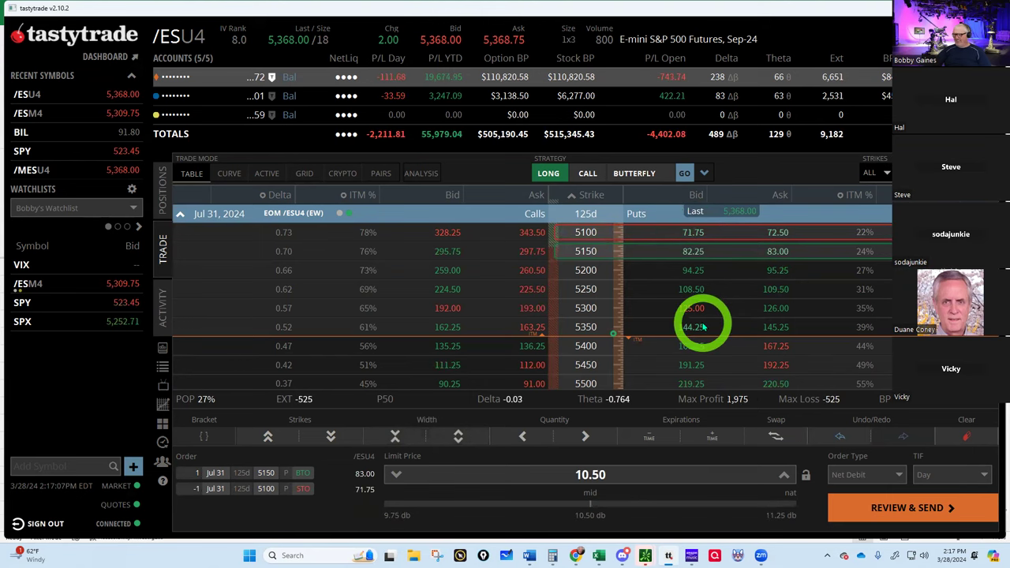
# Move the put debit spread to the 5100/5050 strikes with a limit price of 8.80 and send the order.
pyautogui.scroll(3, 702, 326)
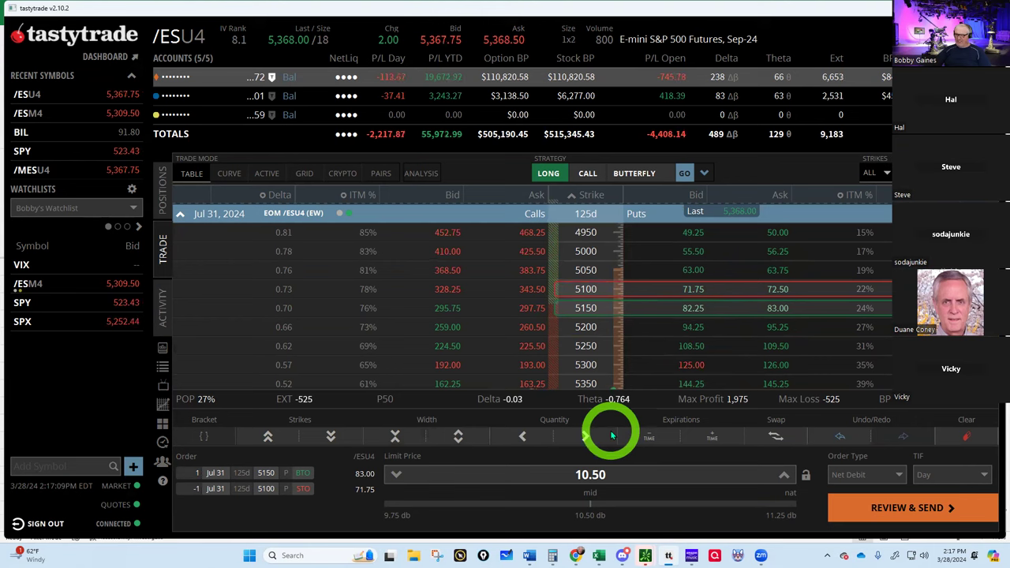
pyautogui.moveTo(738, 296)
pyautogui.mouseDown()
pyautogui.moveTo(741, 276)
pyautogui.moveTo(737, 290)
pyautogui.mouseUp()
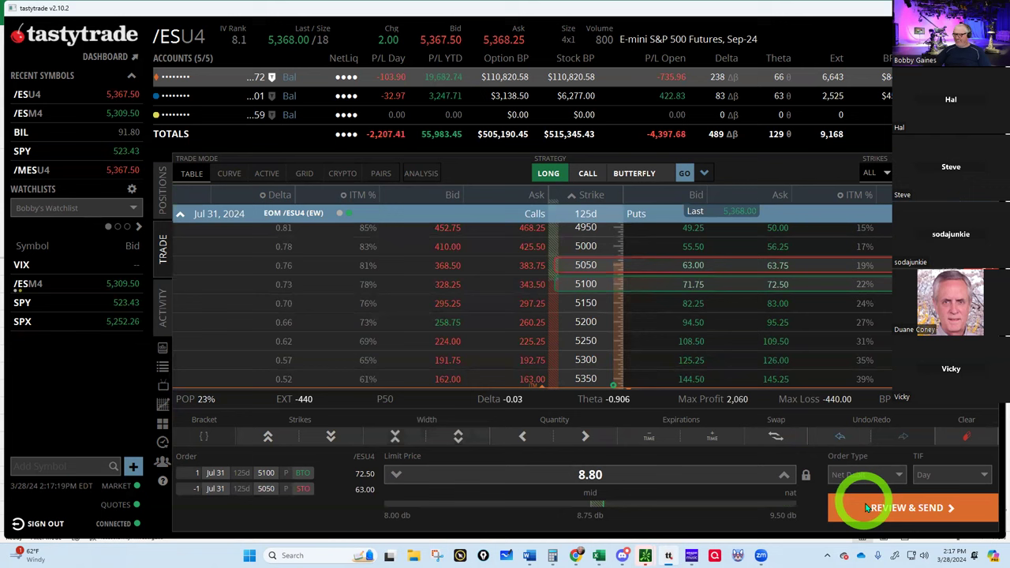
pyautogui.click(899, 508)
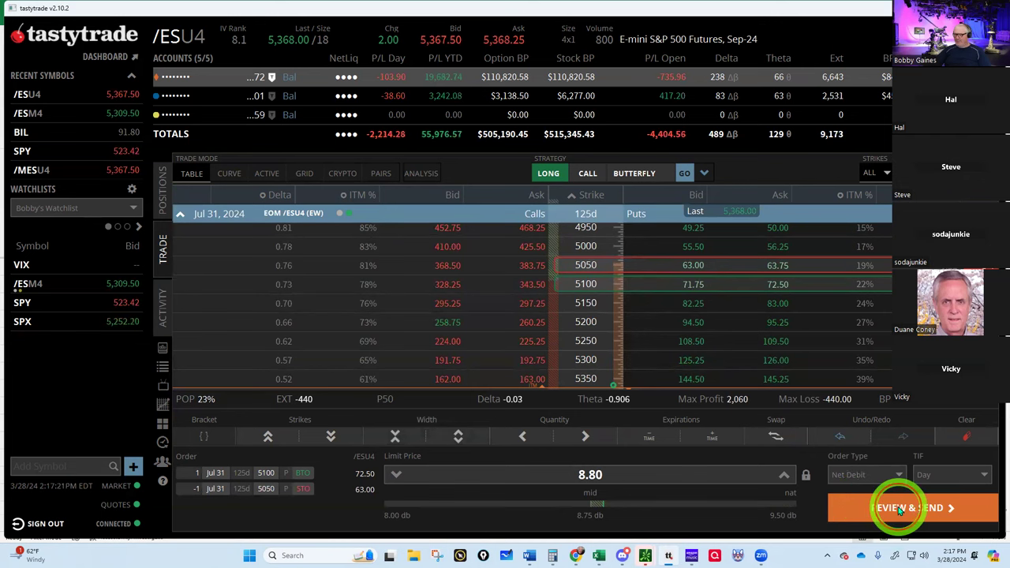
pyautogui.click(898, 508)
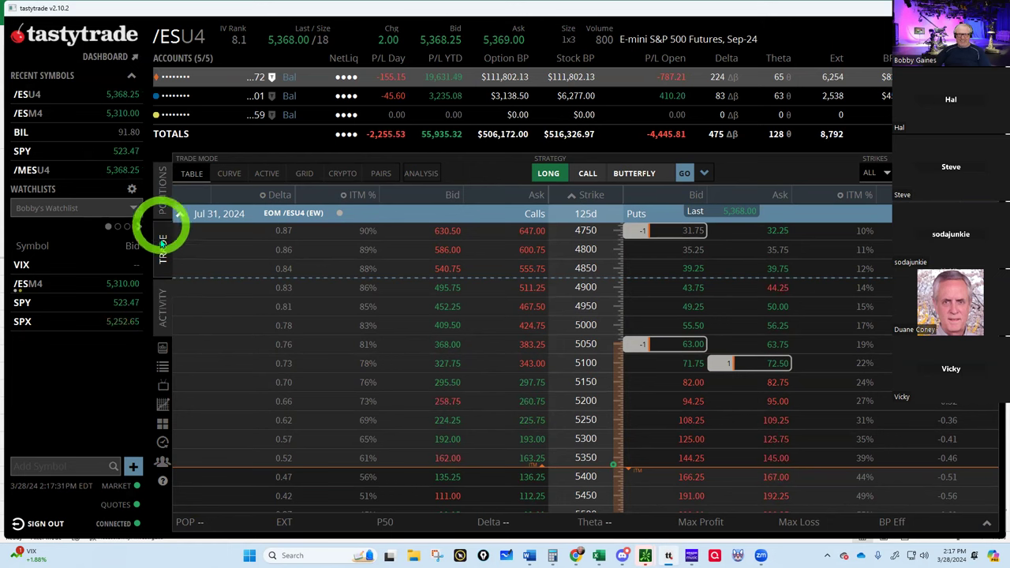
# Check the spread's fill in the order activity, and in Excel enter strikes 5100/5050 and price 8.80 in row 67 of the Trades sheet.
pyautogui.click(162, 311)
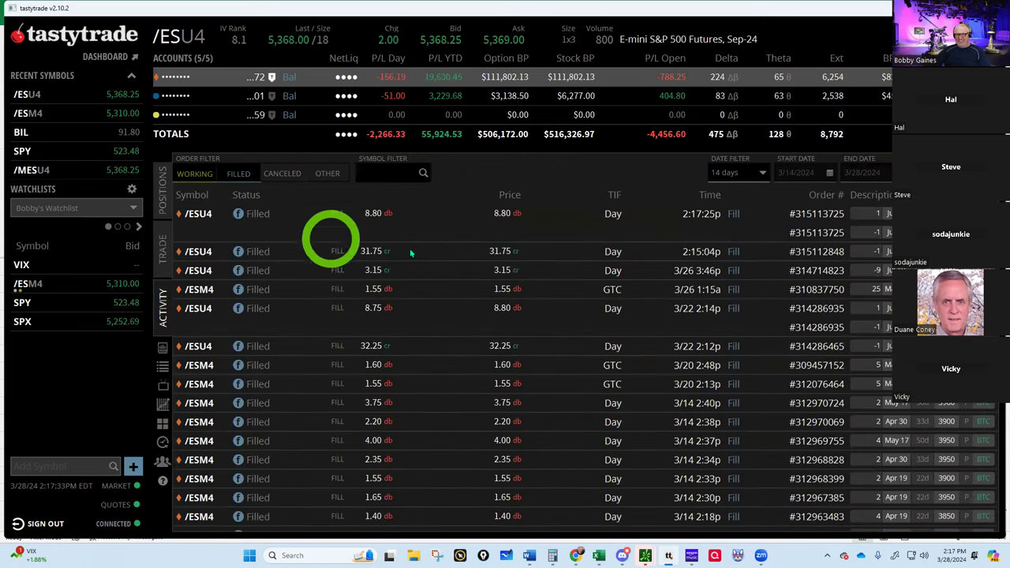
pyautogui.click(598, 554)
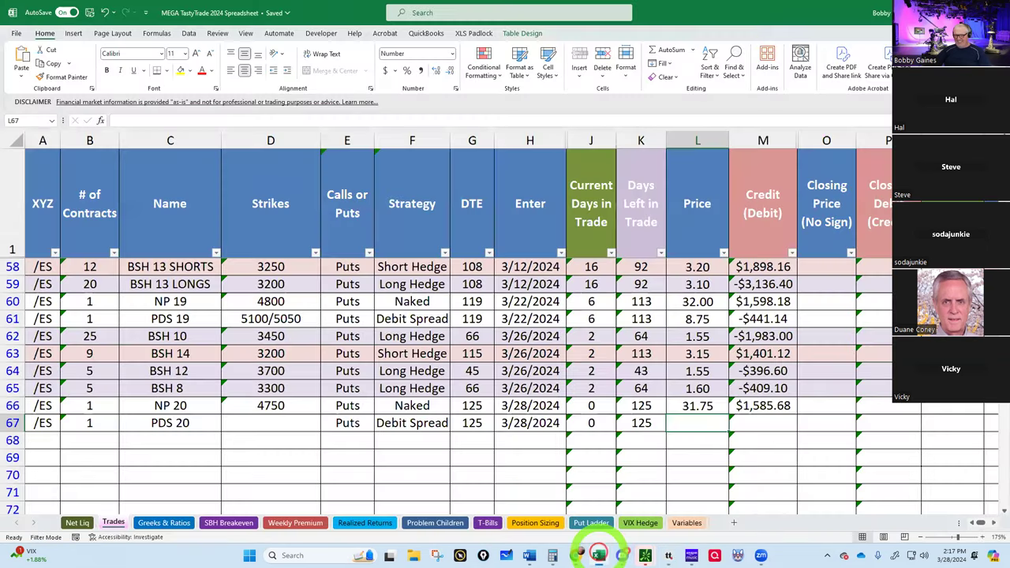
pyautogui.click(261, 423)
pyautogui.write('5100/5050')
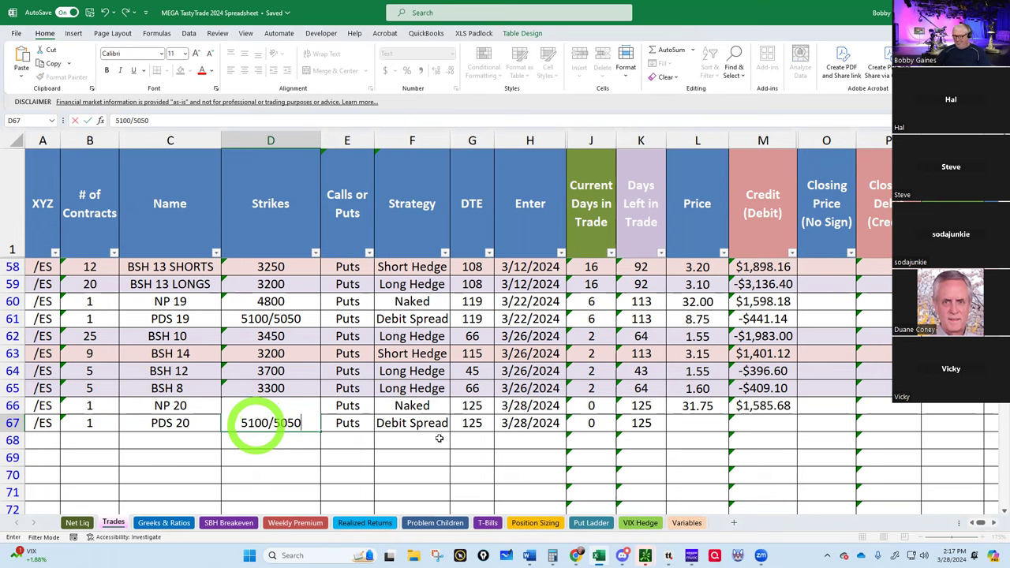
pyautogui.click(692, 424)
pyautogui.write('8.8')
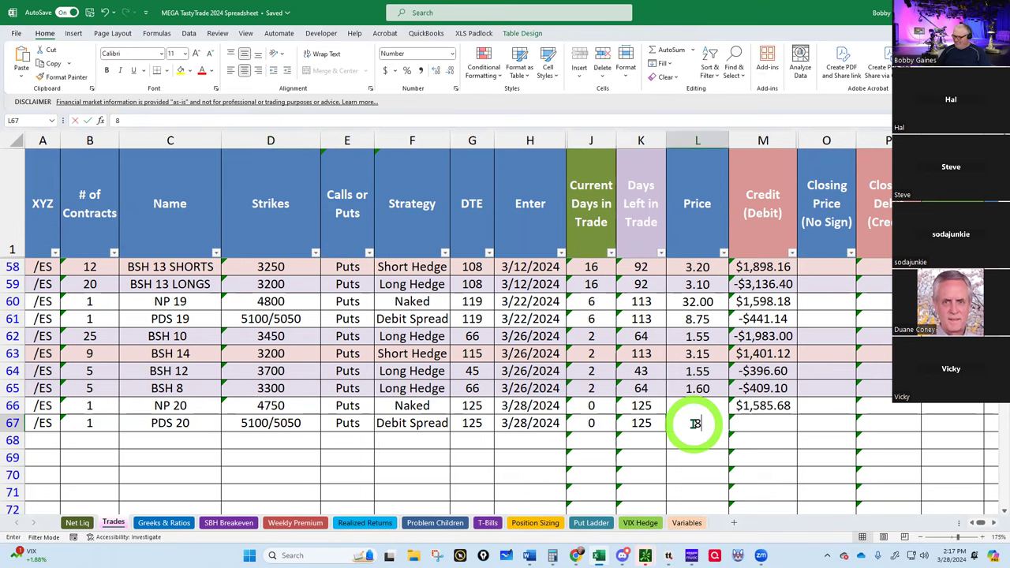
pyautogui.press('Return')
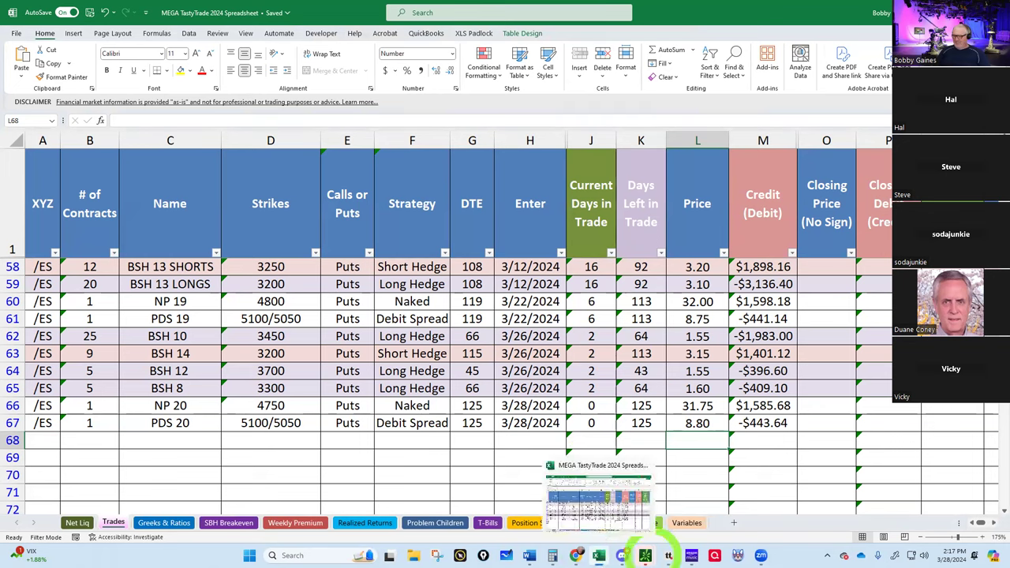
# In tastytrade, build a Jul 31 /ESU4 put order that buys one 5100 and sells one 5050 and one 4750.
pyautogui.click(668, 555)
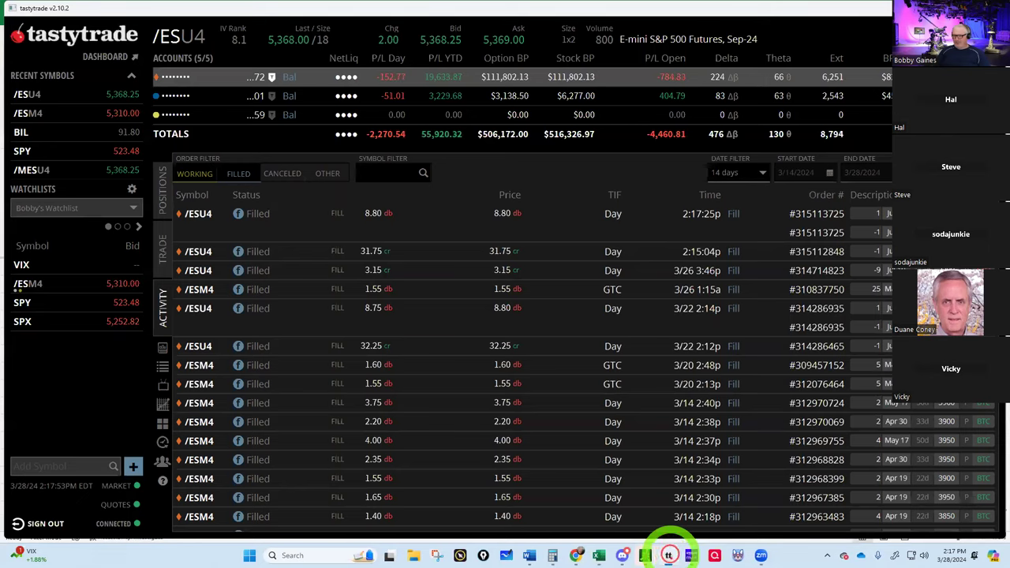
pyautogui.click(163, 250)
pyautogui.moveTo(757, 413); pyautogui.dragTo(782, 363)
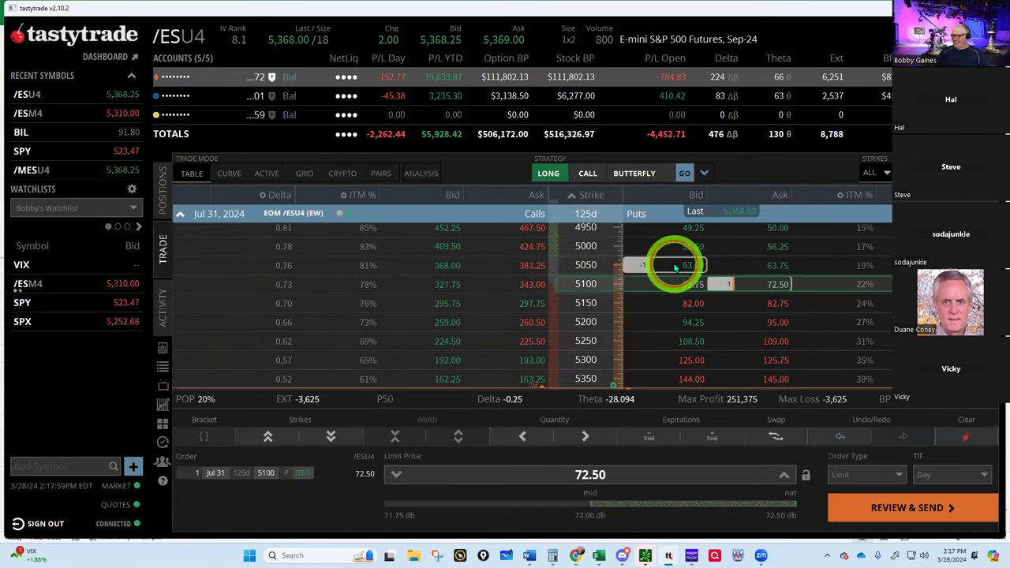
pyautogui.click(694, 266)
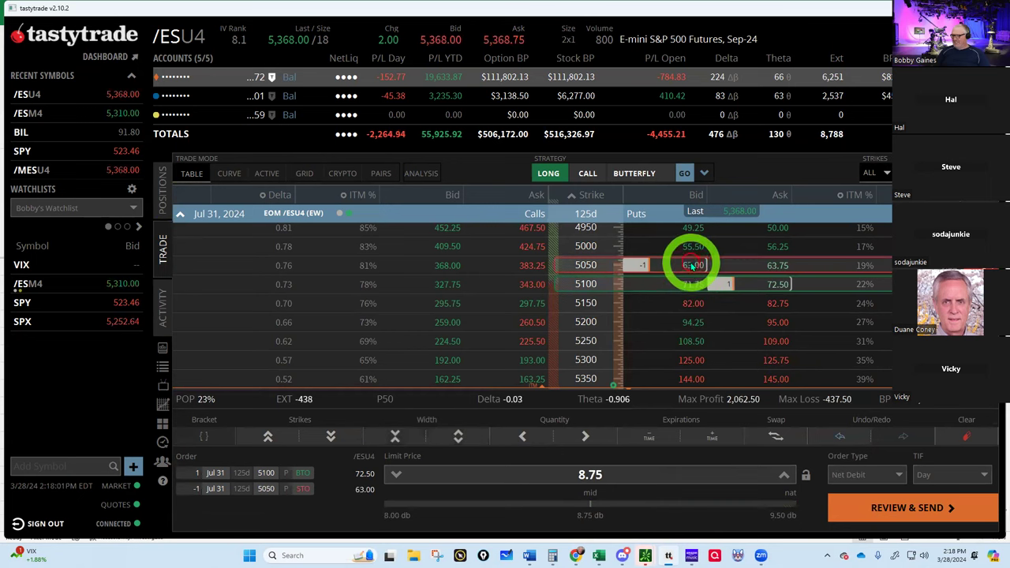
pyautogui.scroll(2, 706, 304)
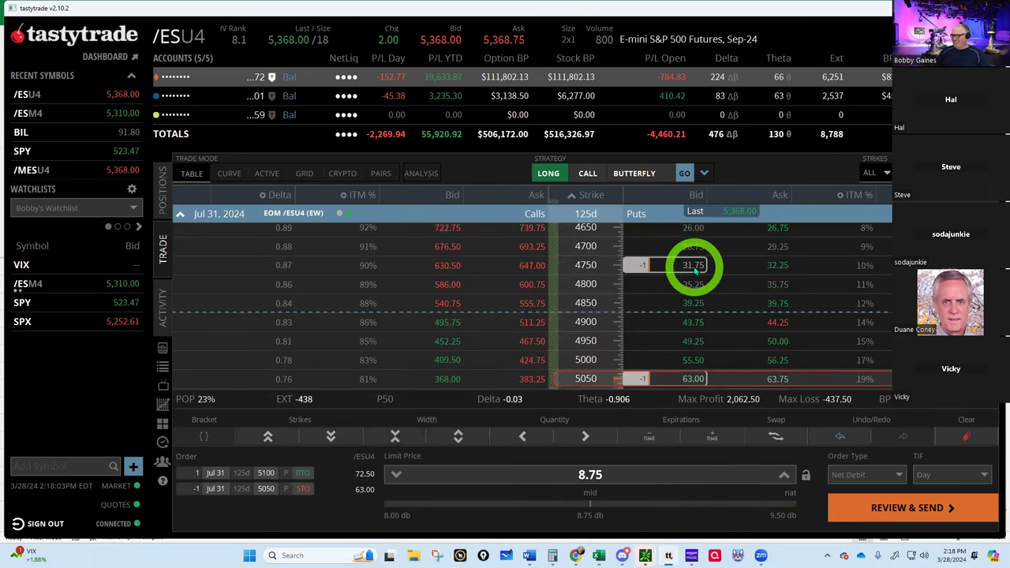
pyautogui.click(693, 266)
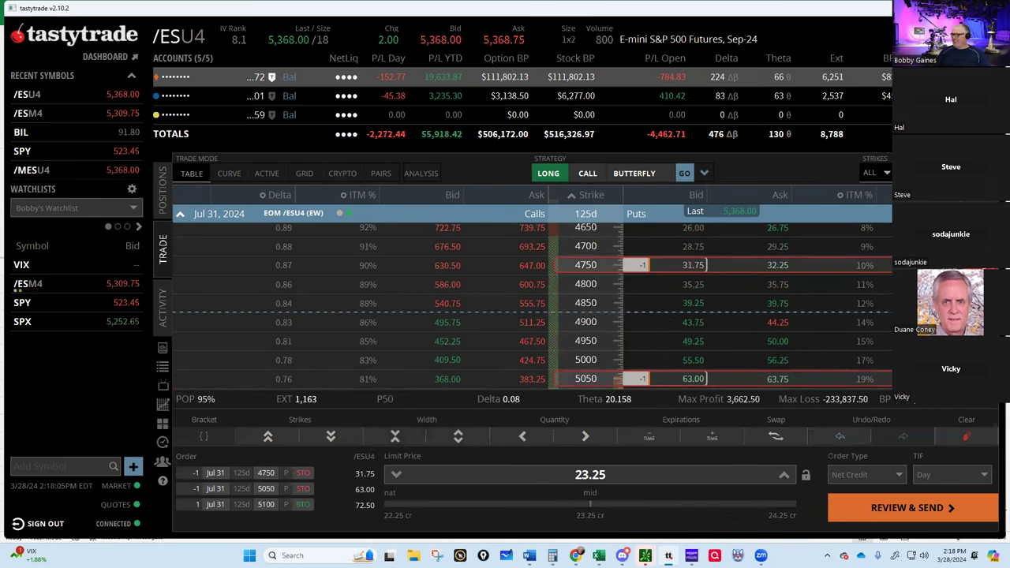
# Restrict the order's analysis to the three Jul 31 legs (4750, 5050 and 5100), excluding the existing Jun 21 positions.
pyautogui.click(998, 142)
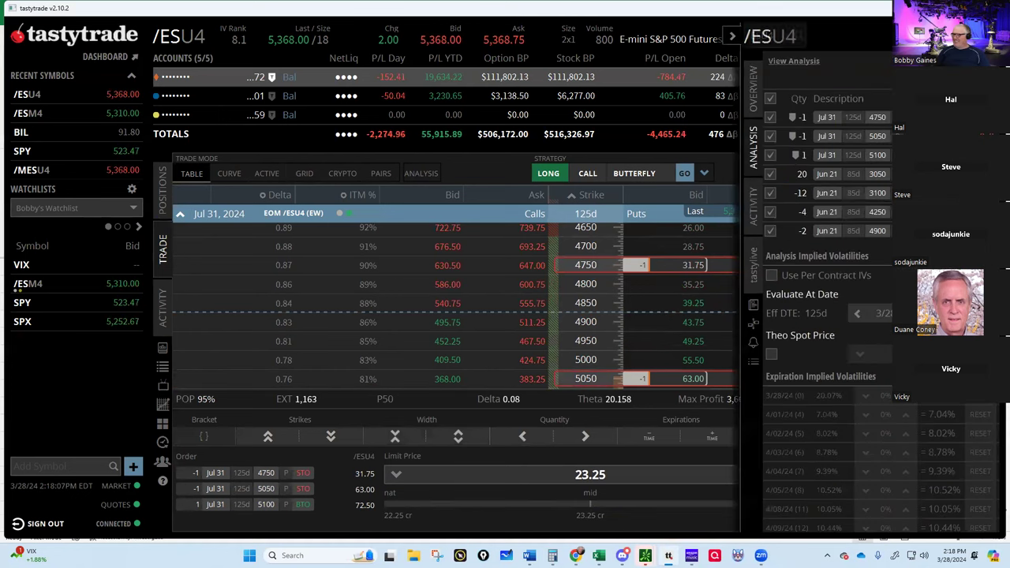
pyautogui.click(770, 117)
pyautogui.click(770, 135)
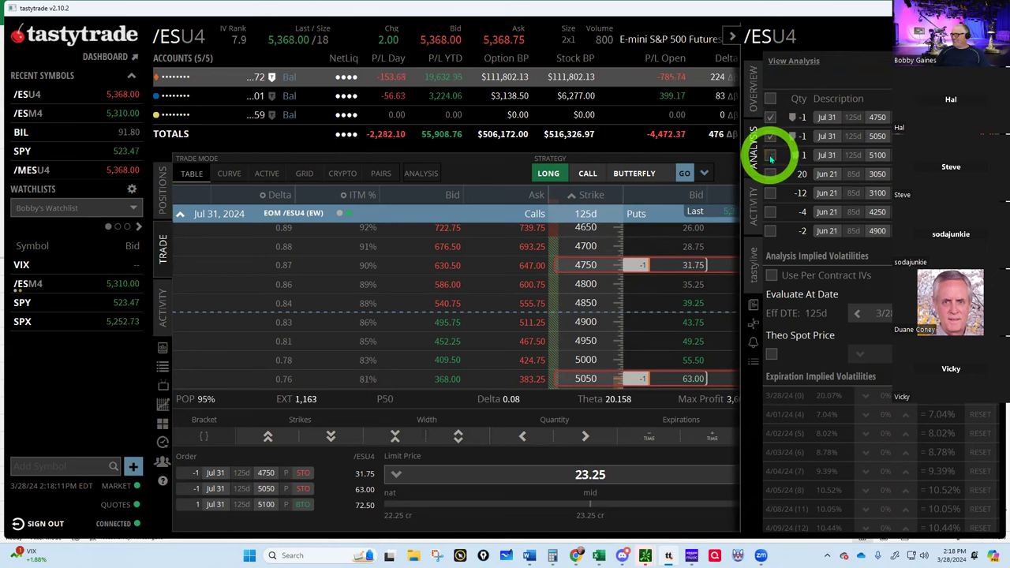
pyautogui.click(732, 36)
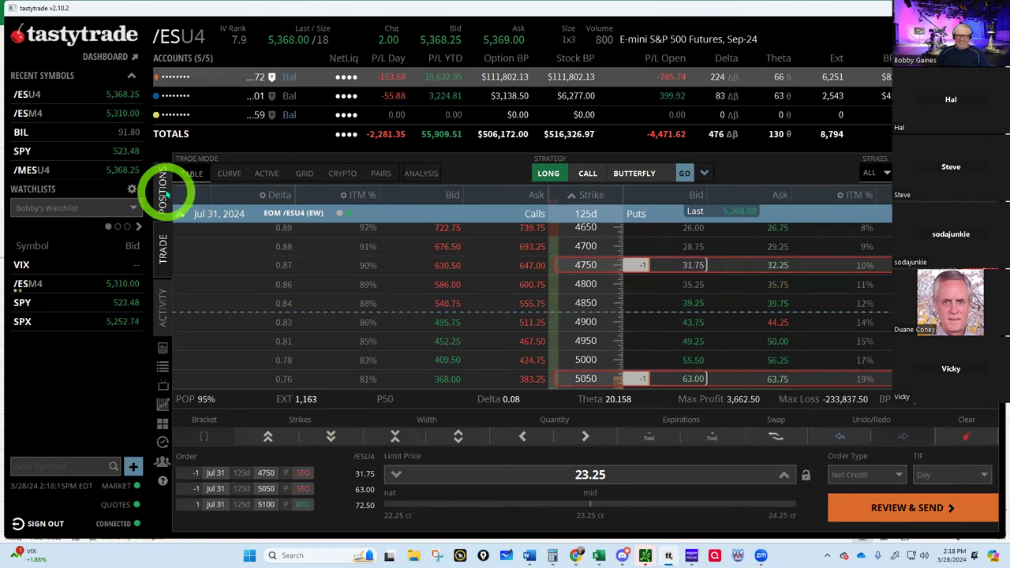
# Show the combined order as a profit/loss curve in analysis mode and collapse the order ticket to enlarge the graph.
pyautogui.click(228, 172)
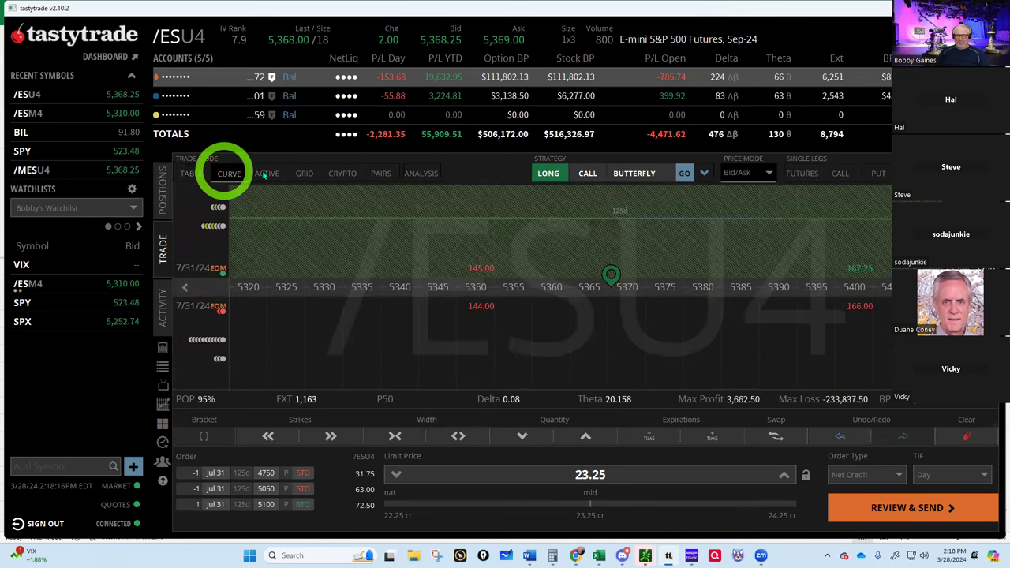
pyautogui.click(423, 174)
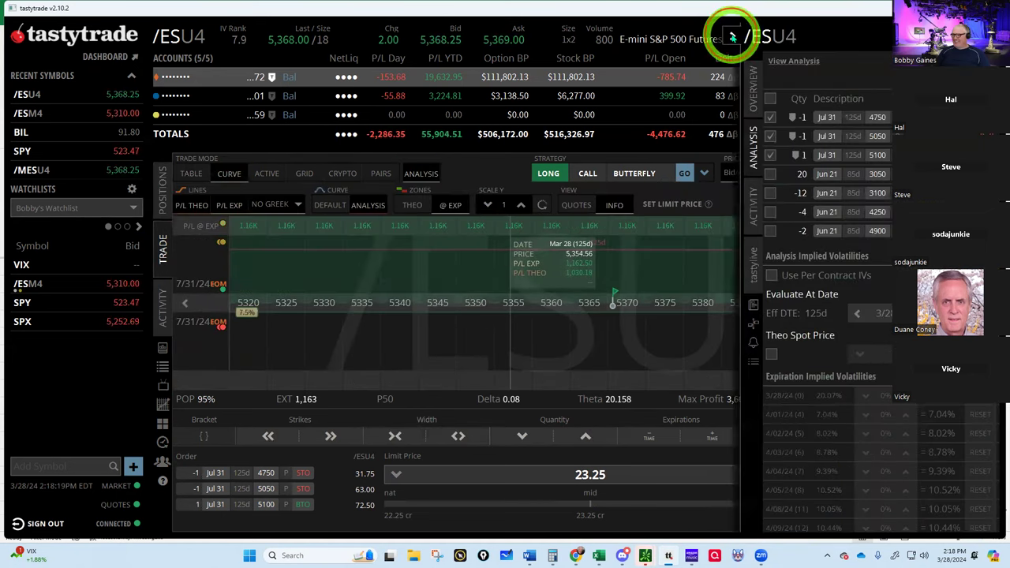
pyautogui.click(732, 37)
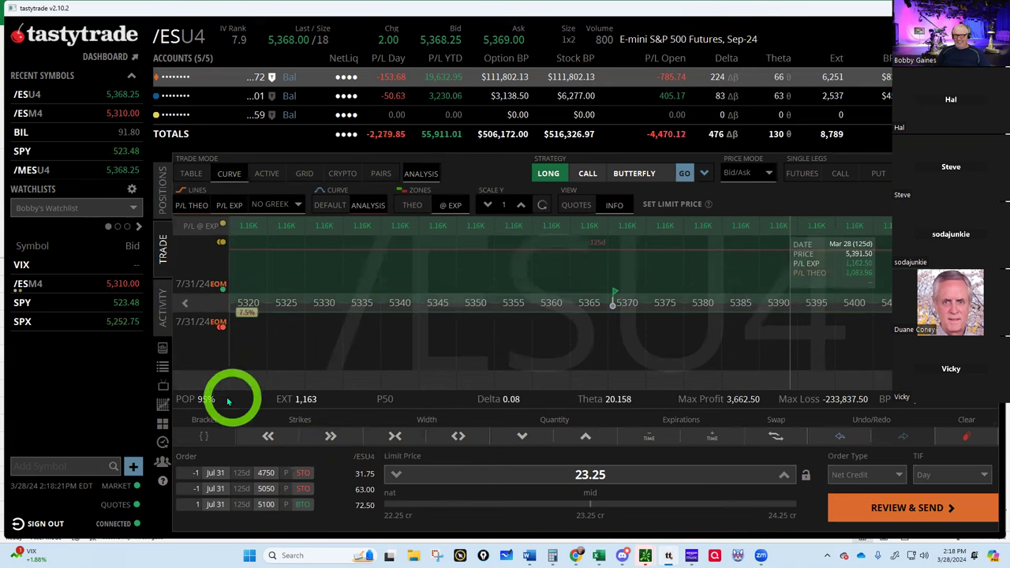
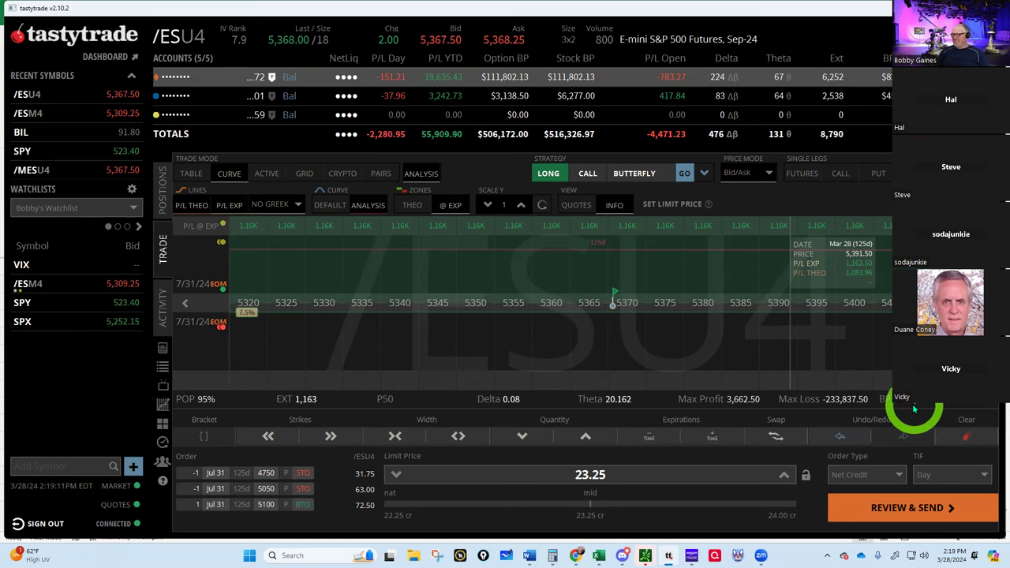
pyautogui.click(986, 401)
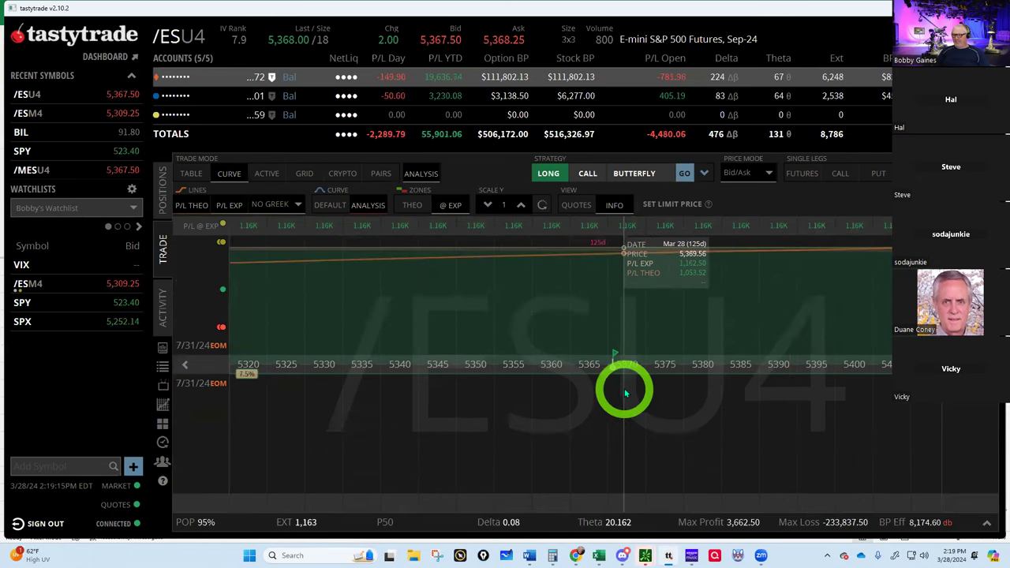
# Widen the curve's price range to show all three legs and set the analysis evaluation date to 43 DTE (Jun 18).
pyautogui.click(610, 364)
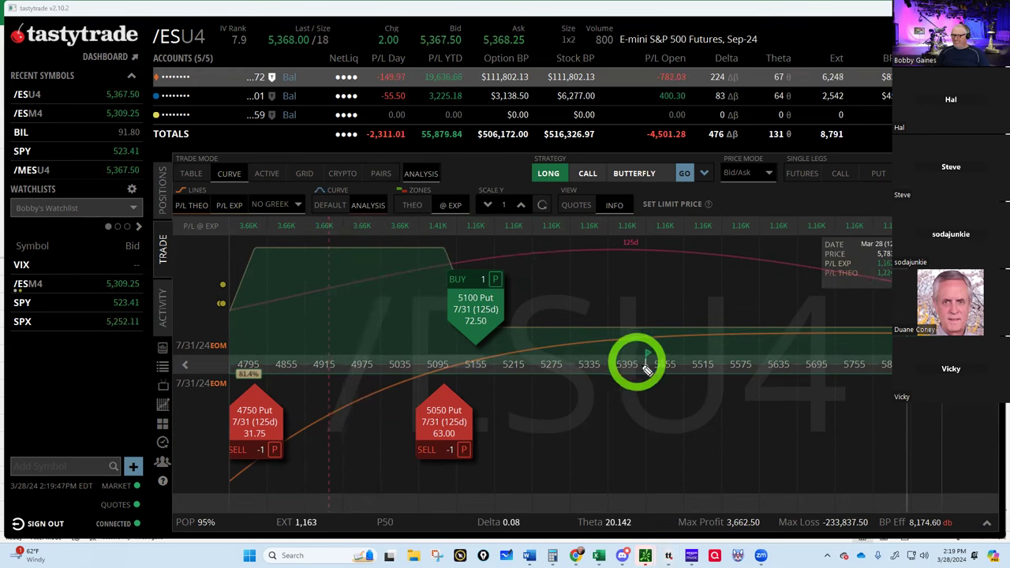
pyautogui.moveTo(633, 368)
pyautogui.mouseDown()
pyautogui.moveTo(456, 369)
pyautogui.moveTo(425, 364)
pyautogui.moveTo(426, 355)
pyautogui.moveTo(419, 367)
pyautogui.moveTo(422, 254)
pyautogui.mouseUp()
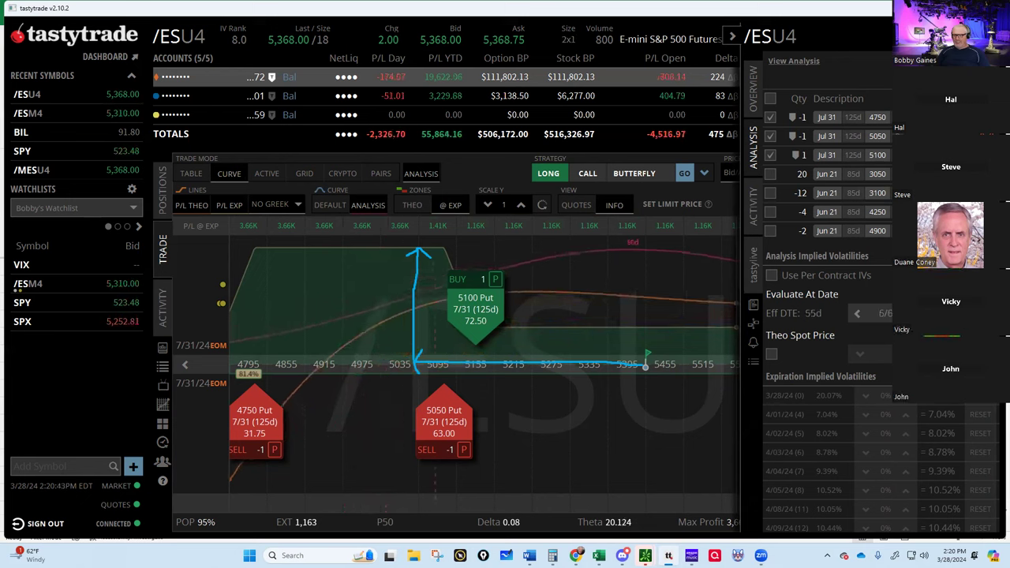
pyautogui.click(714, 291)
pyautogui.click(448, 277)
pyautogui.scroll(1, 446, 281)
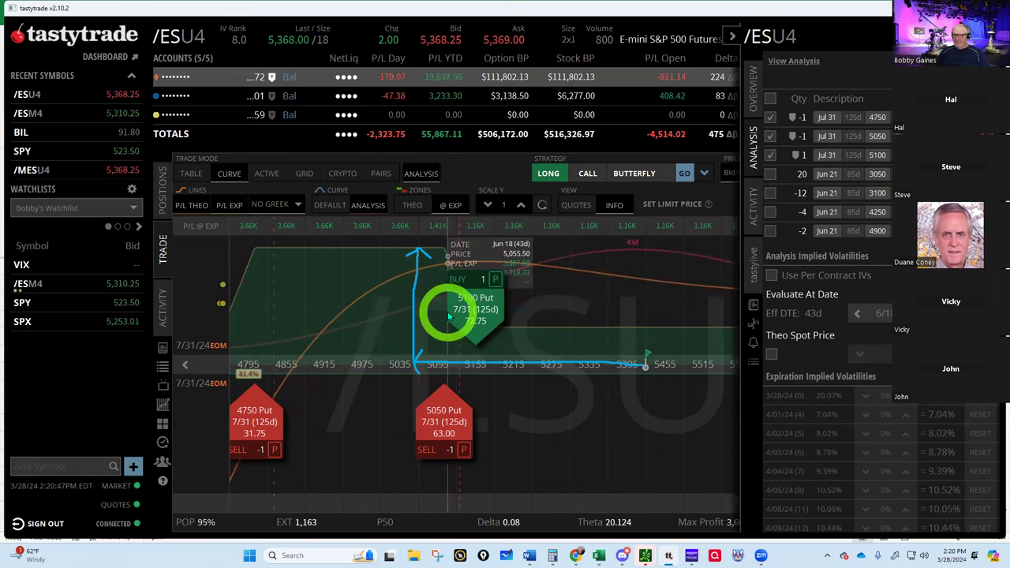
pyautogui.moveTo(882, 319)
pyautogui.mouseDown()
pyautogui.moveTo(687, 334)
pyautogui.moveTo(347, 335)
pyautogui.moveTo(404, 329)
pyautogui.moveTo(361, 326)
pyautogui.moveTo(342, 338)
pyautogui.moveTo(440, 333)
pyautogui.moveTo(153, 479)
pyautogui.moveTo(202, 530)
pyautogui.mouseUp()
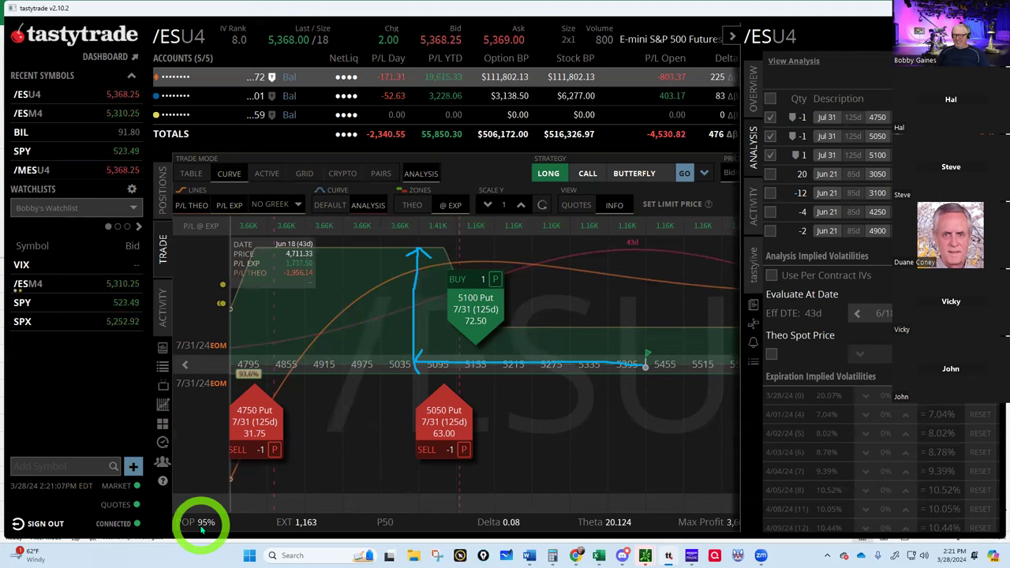
pyautogui.click(732, 36)
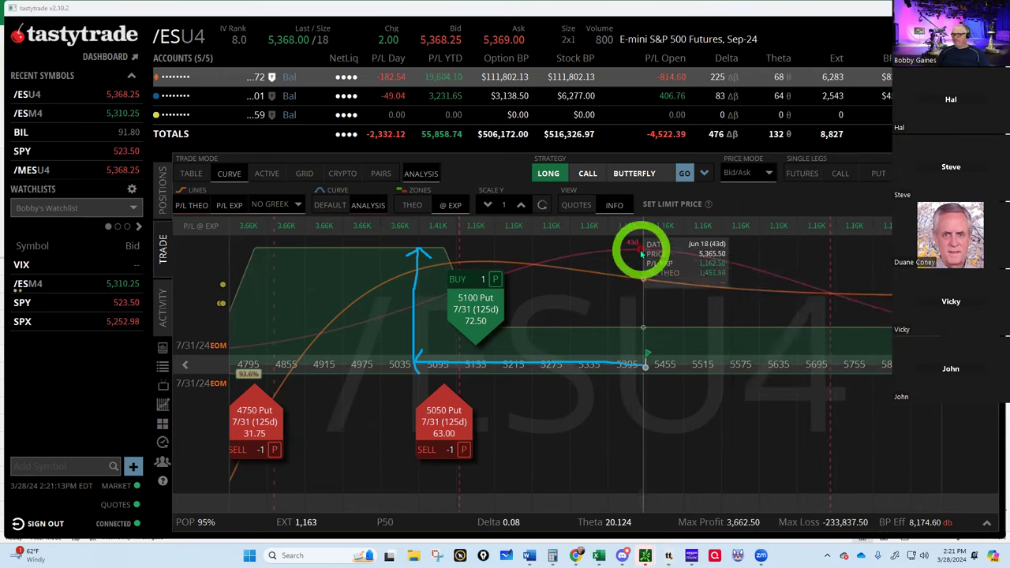
# Examine the curve's downside risk at prices below the short 4750 put.
pyautogui.moveTo(582, 293); pyautogui.dragTo(280, 409)
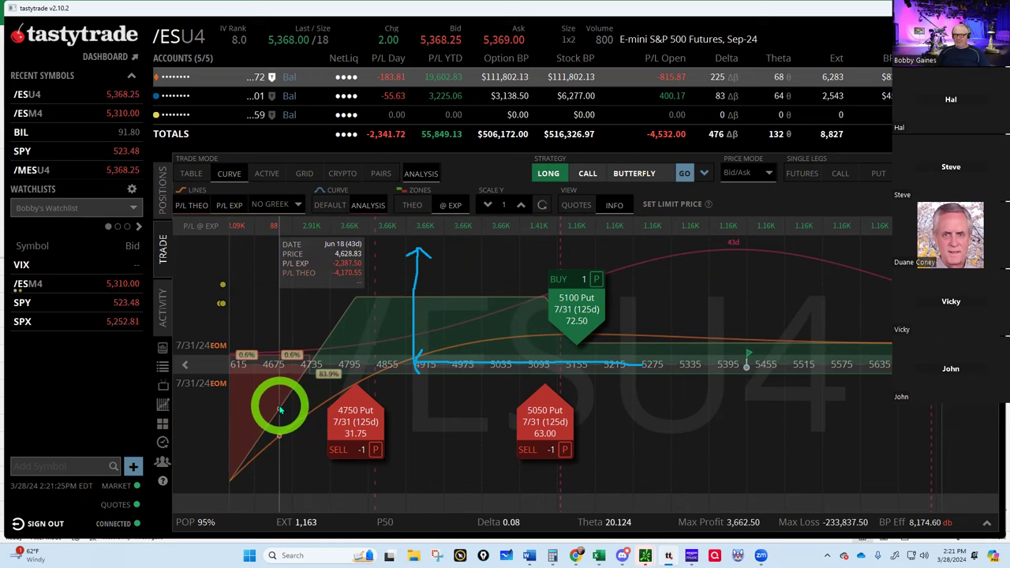
pyautogui.moveTo(280, 409); pyautogui.dragTo(616, 309)
pyautogui.moveTo(572, 339); pyautogui.dragTo(277, 469)
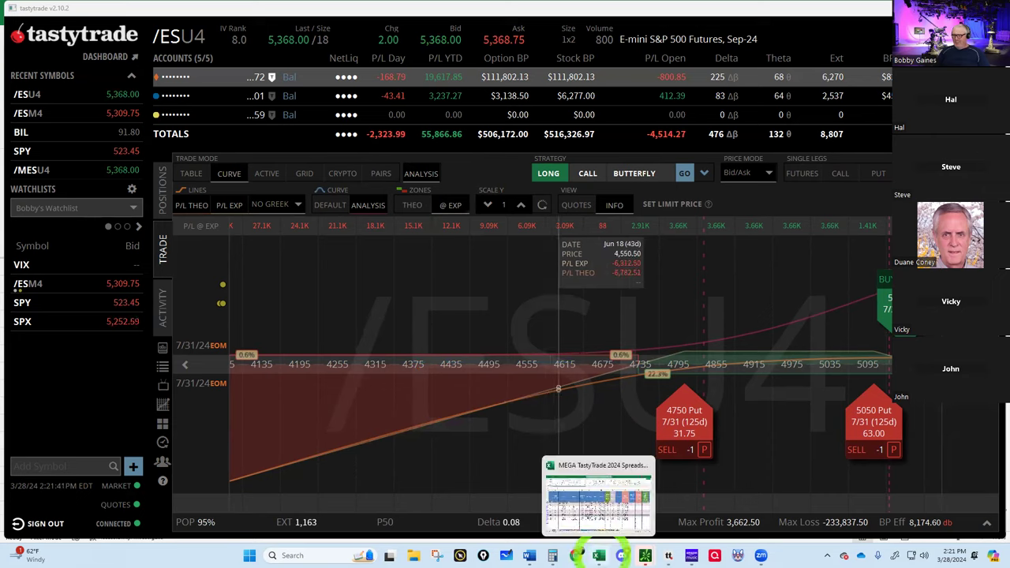
# Switch to the Excel workbook and look over the open positions listed in the Trades sheet.
pyautogui.click(598, 555)
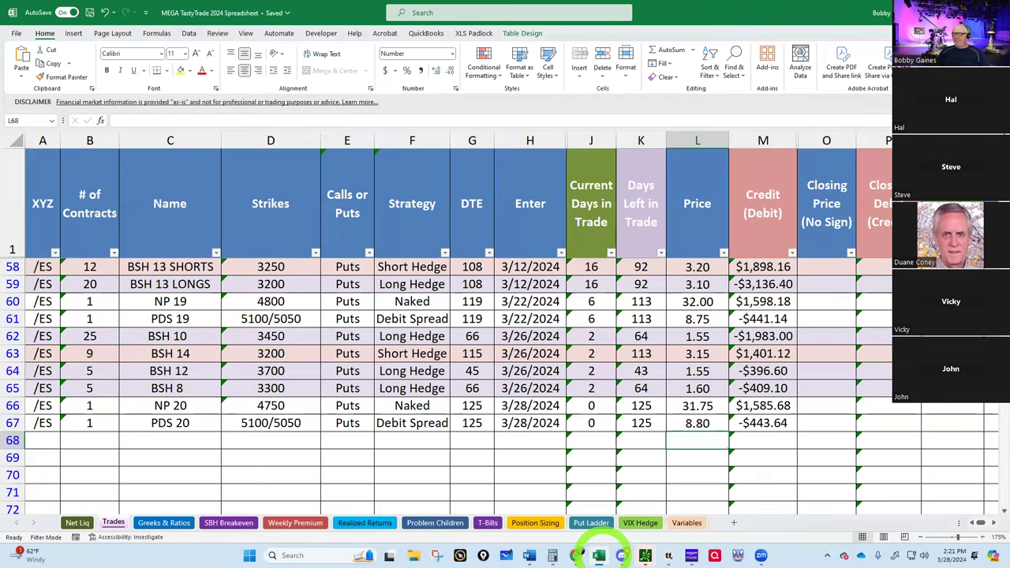
pyautogui.scroll(4, 548, 391)
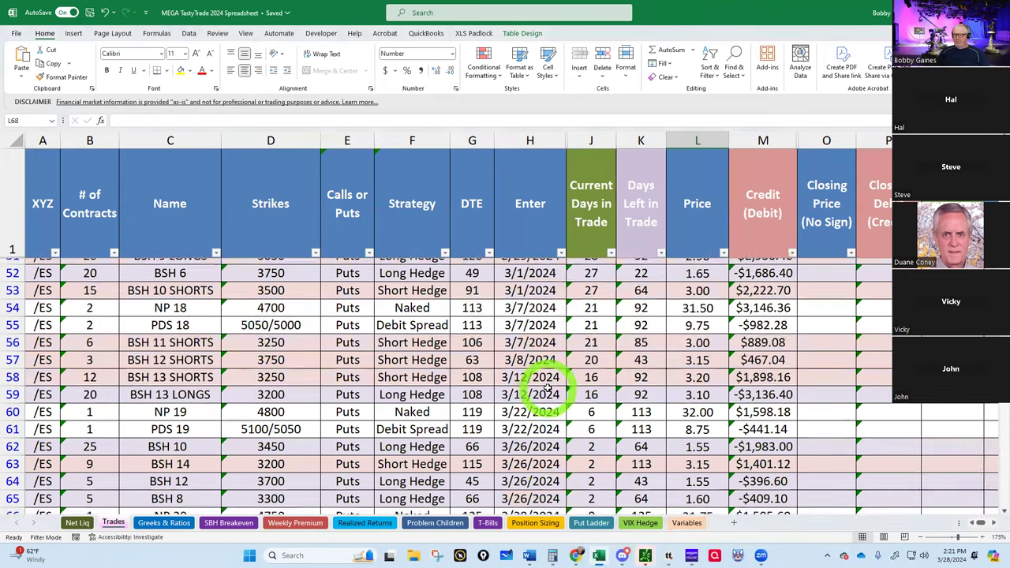
pyautogui.scroll(8, 548, 388)
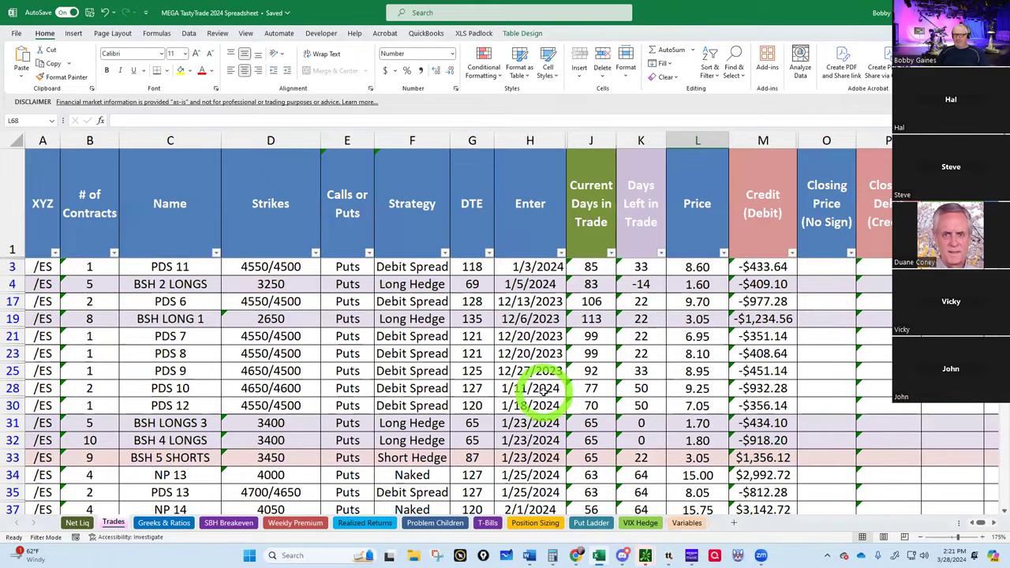
# Review the SPY β Deltas, Theta, VIX and Buying Power Used columns in the Greeks & Ratios sheet.
pyautogui.click(158, 524)
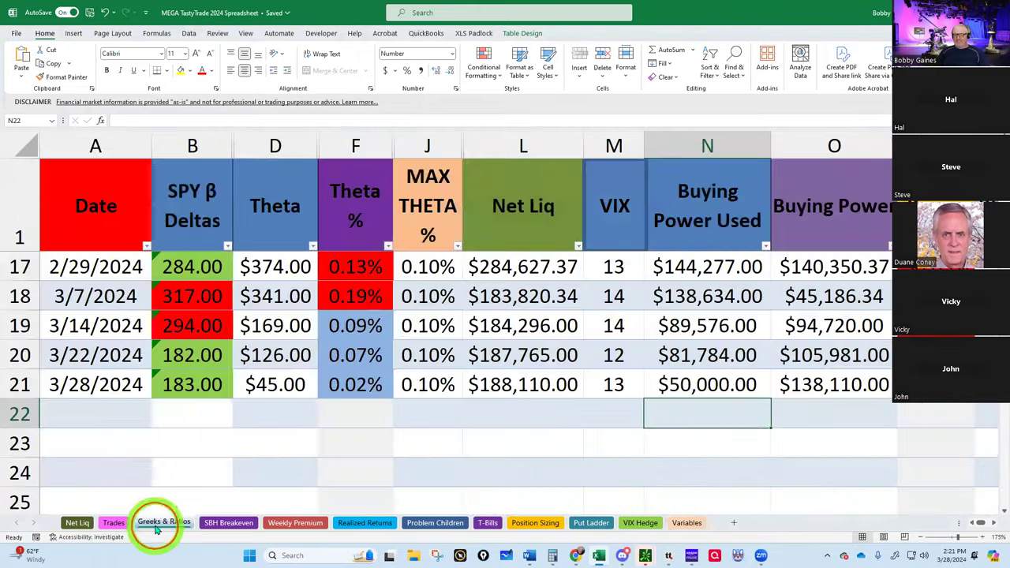
pyautogui.scroll(5, 400, 399)
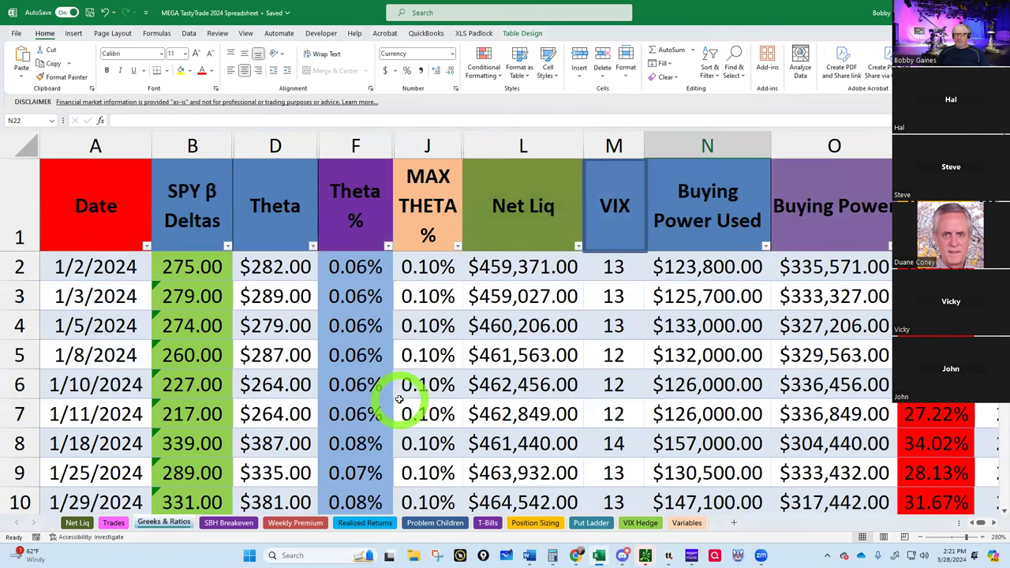
pyautogui.scroll(-6, 399, 399)
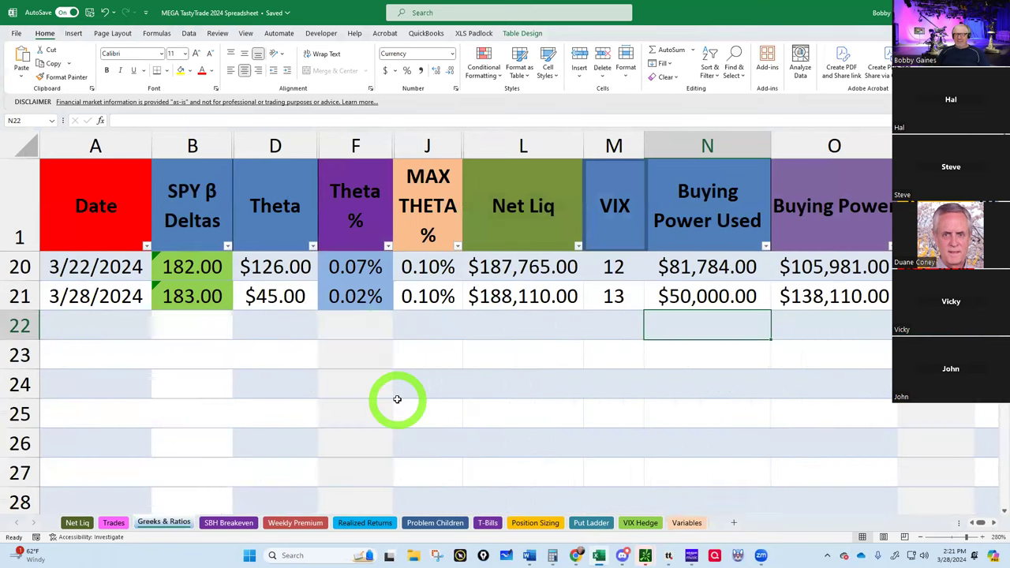
pyautogui.click(187, 199)
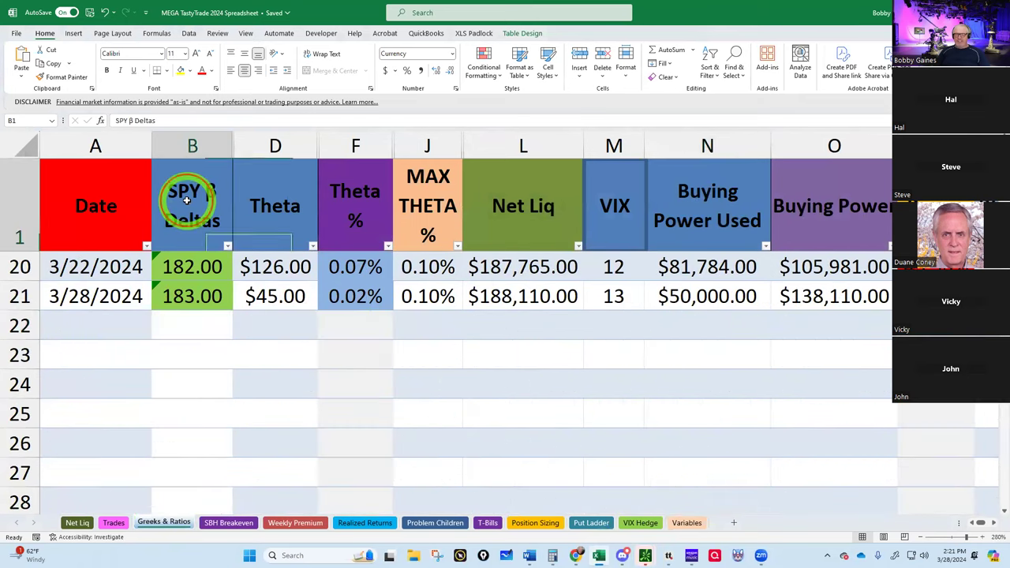
pyautogui.click(273, 205)
pyautogui.click(617, 206)
pyautogui.click(714, 207)
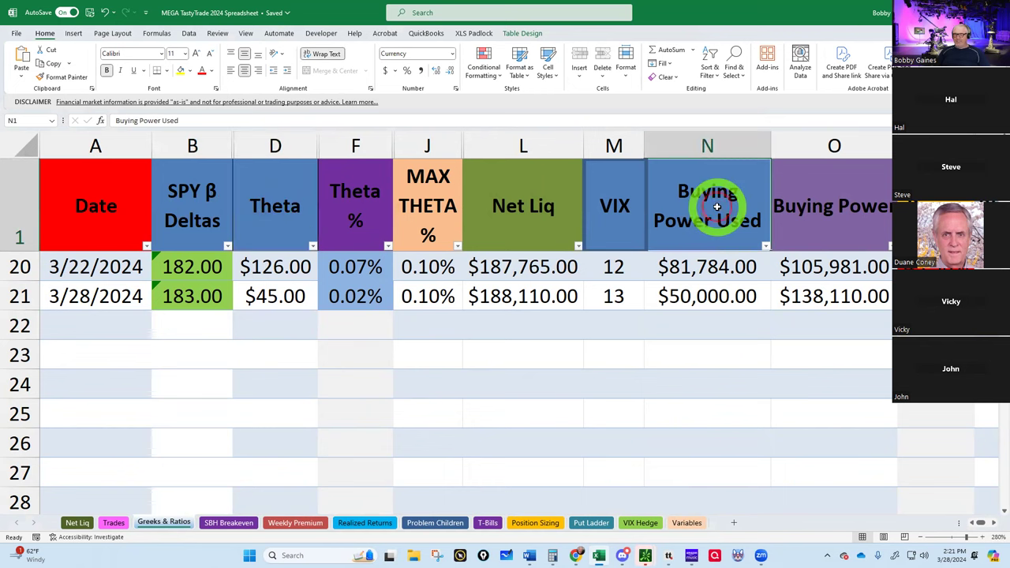
pyautogui.click(197, 211)
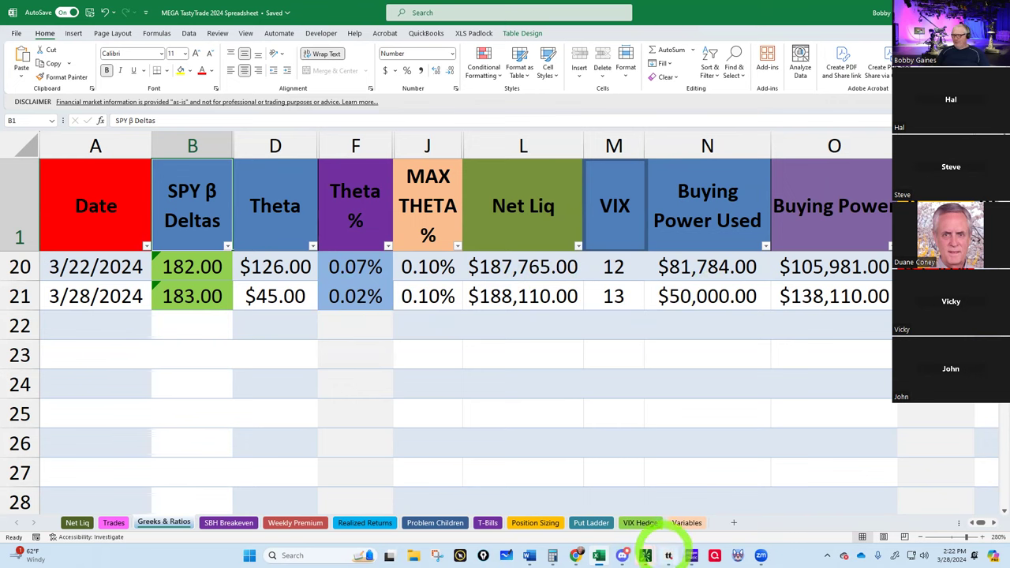
# Check the MEGA account's theta in tastytrade and set Theta to 66 in the 3/28/2024 row of Greeks & Ratios.
pyautogui.click(668, 555)
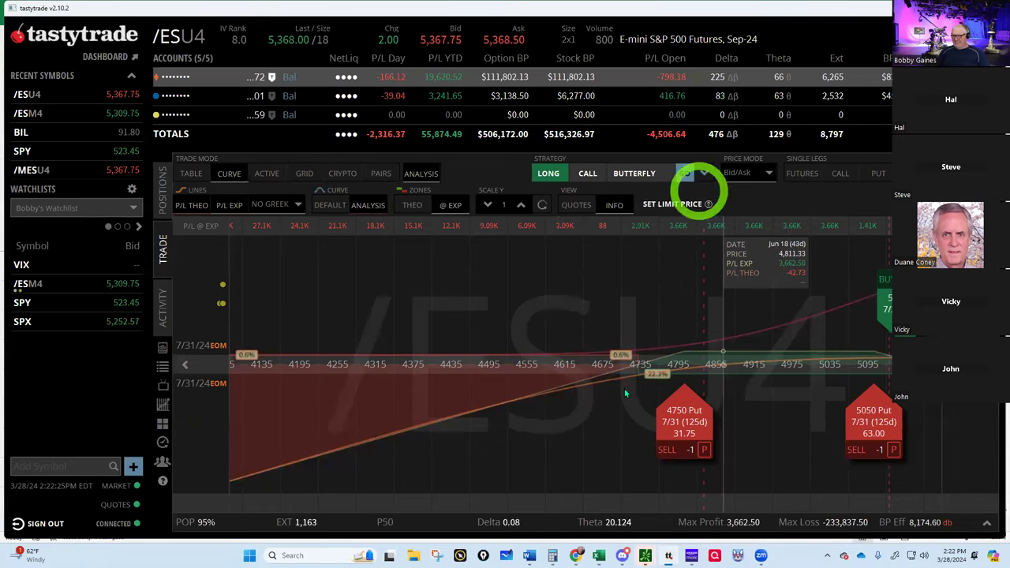
pyautogui.click(599, 555)
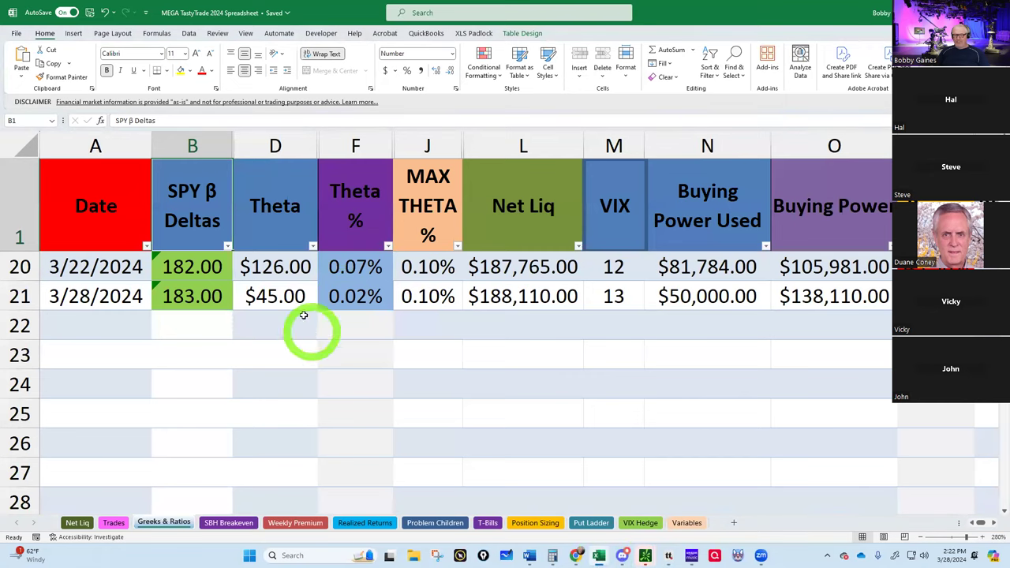
pyautogui.click(263, 296)
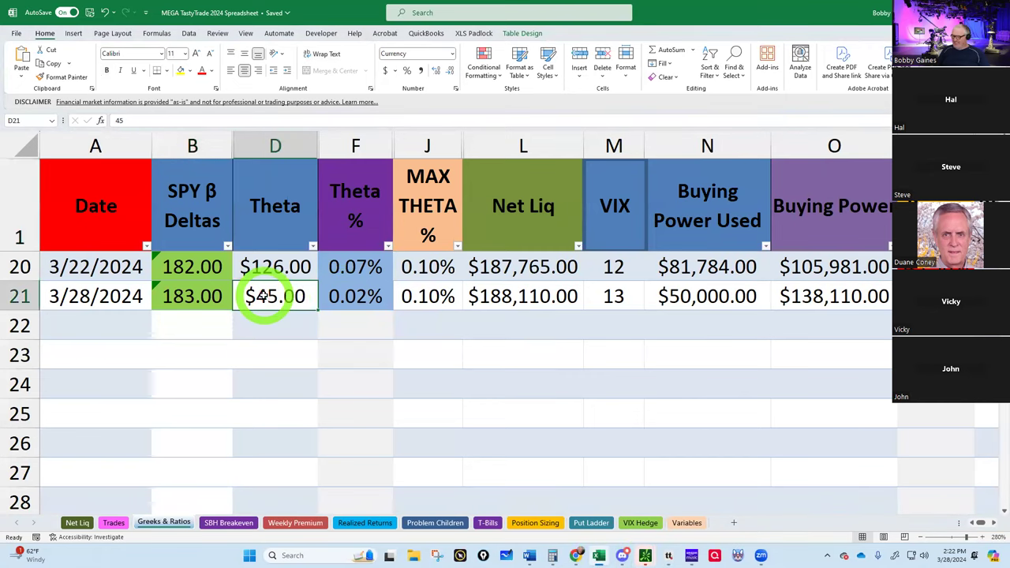
pyautogui.write('66')
pyautogui.press('Return')
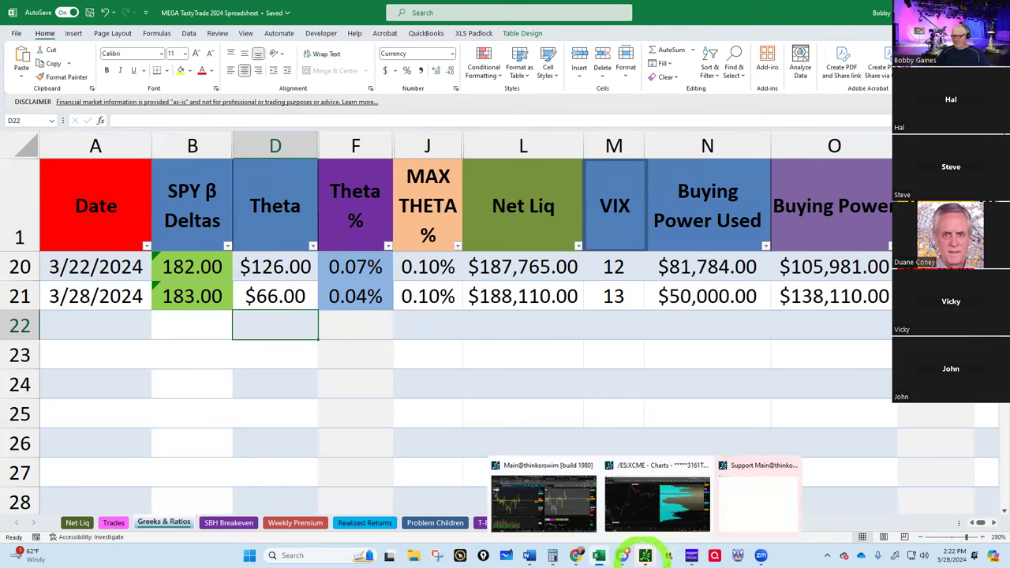
# Switch to tastytrade and review the recent /ES orders in the account's activity.
pyautogui.moveTo(668, 555)
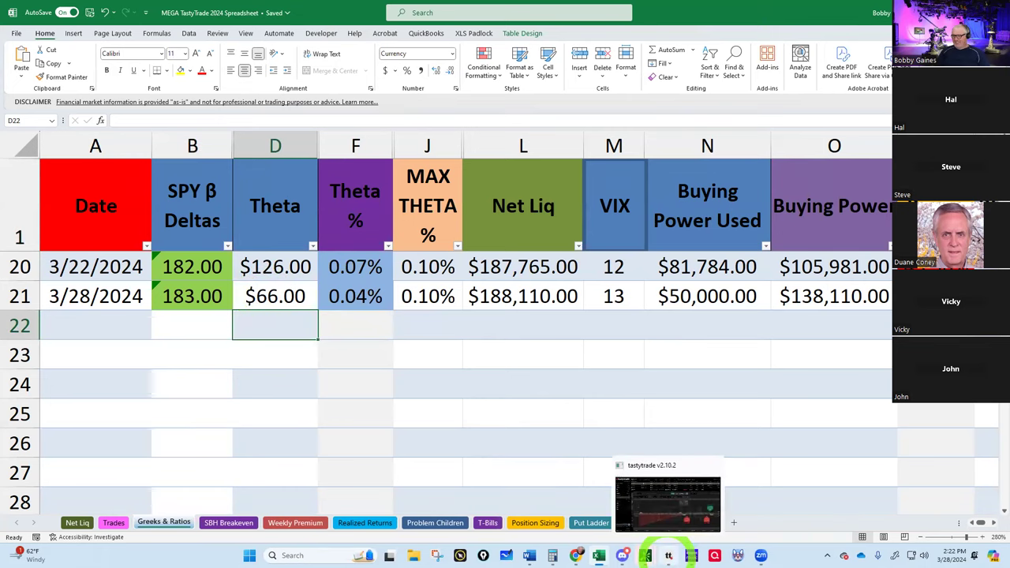
pyautogui.click(667, 555)
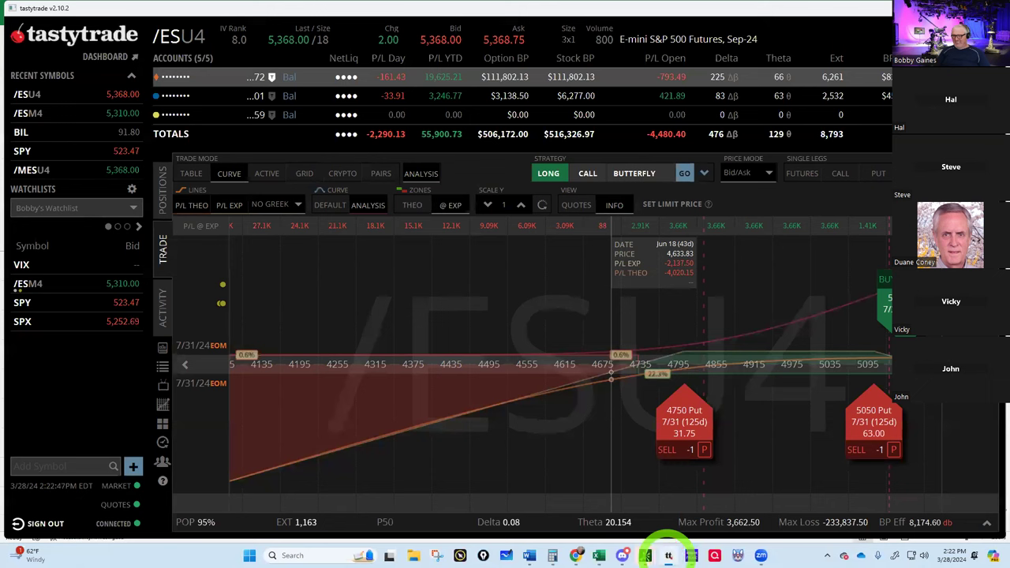
pyautogui.click(162, 304)
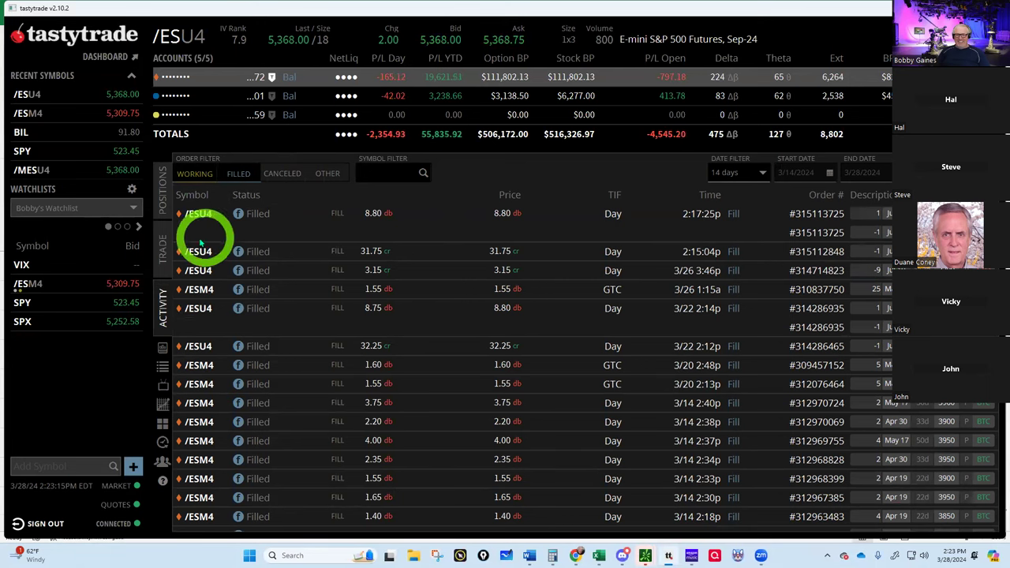
# Show the /ESU4 option chain in table mode and clear the staged put legs.
pyautogui.click(162, 251)
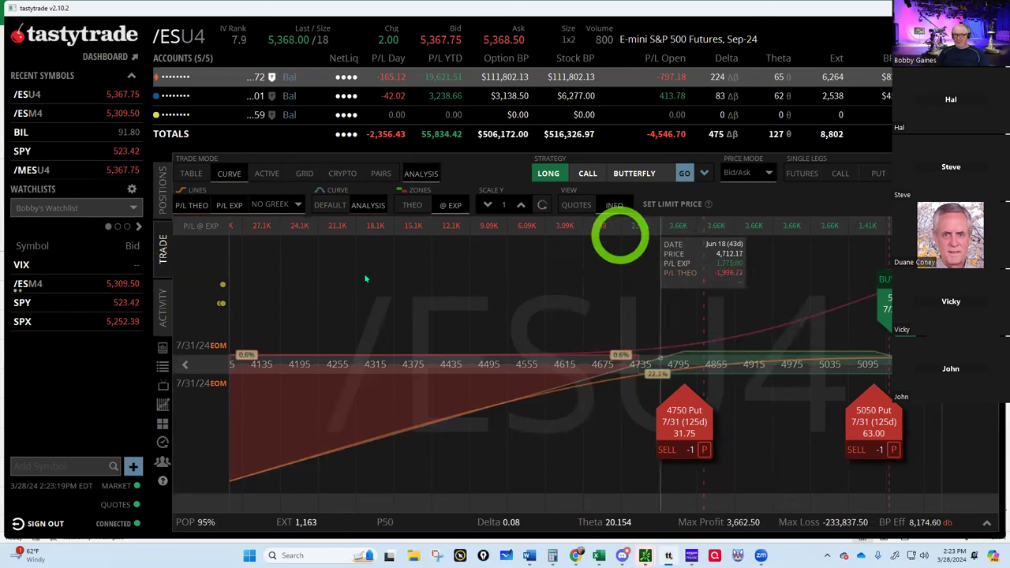
pyautogui.click(191, 174)
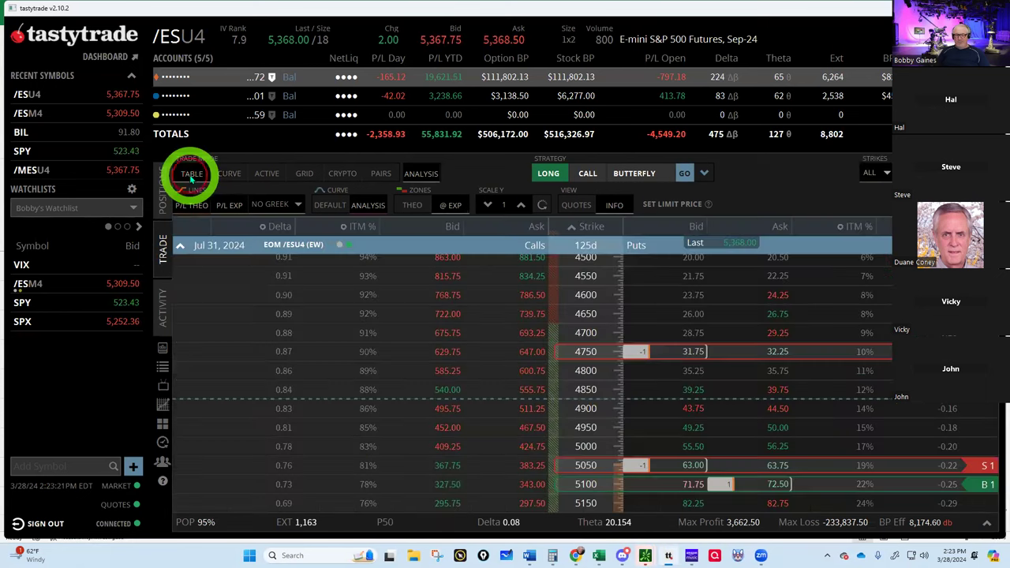
pyautogui.click(986, 522)
pyautogui.click(973, 437)
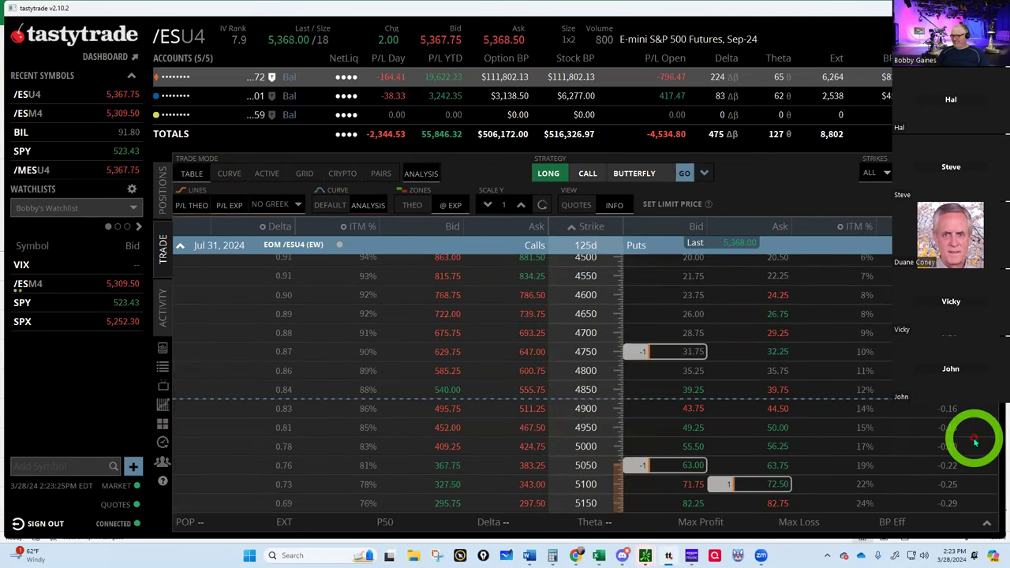
# Stage a sell-to-open order for the Jul 31, 2024 3100 put at a 3.05 limit price.
pyautogui.click(181, 246)
pyautogui.scroll(3, 567, 377)
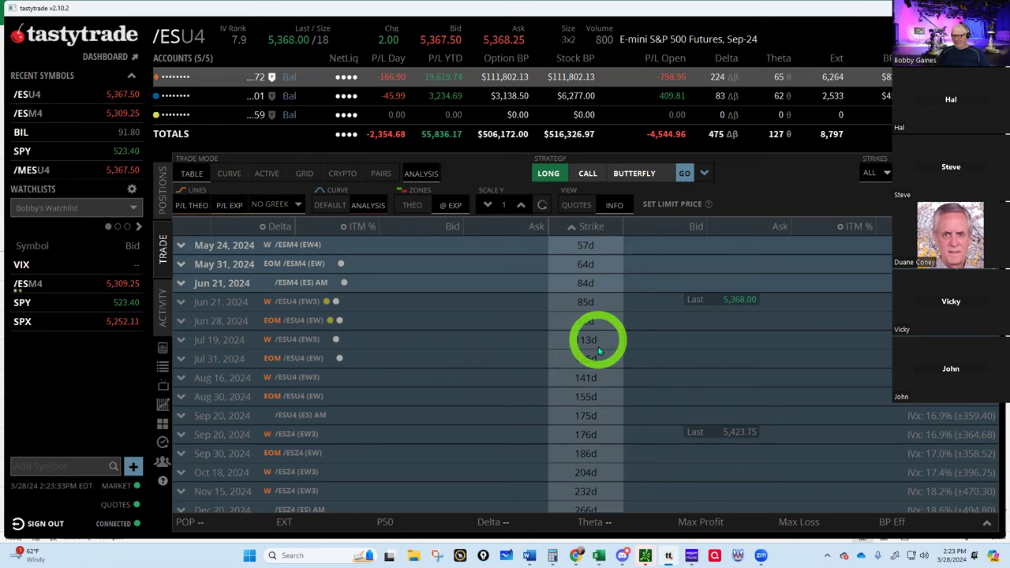
pyautogui.click(201, 360)
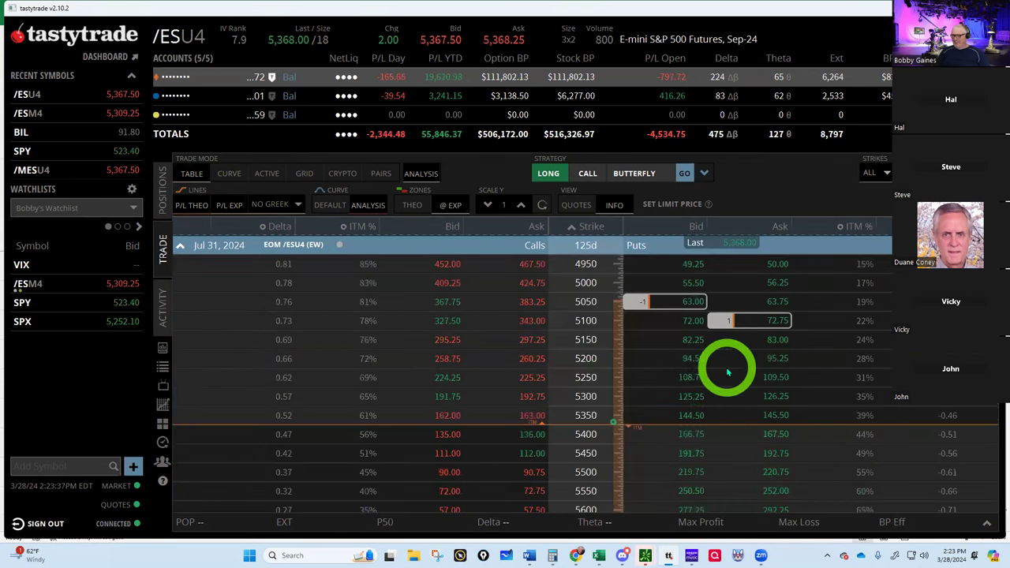
pyautogui.scroll(9, 727, 373)
pyautogui.scroll(4, 727, 373)
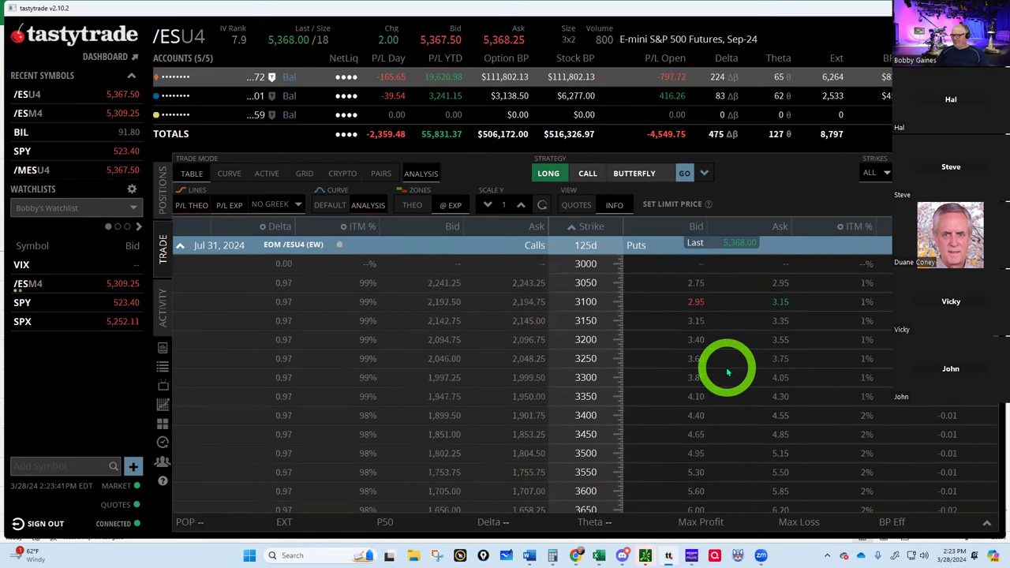
pyautogui.click(696, 306)
pyautogui.click(784, 473)
pyautogui.click(784, 473)
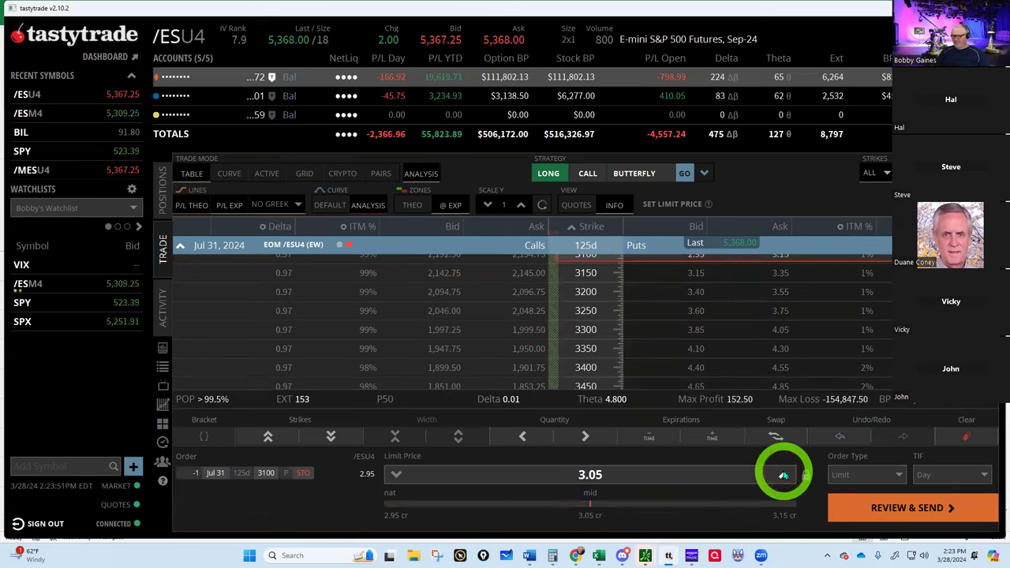
# Set the staged Jul 31 3100 put order to 6 contracts to check its theta.
pyautogui.click(584, 436)
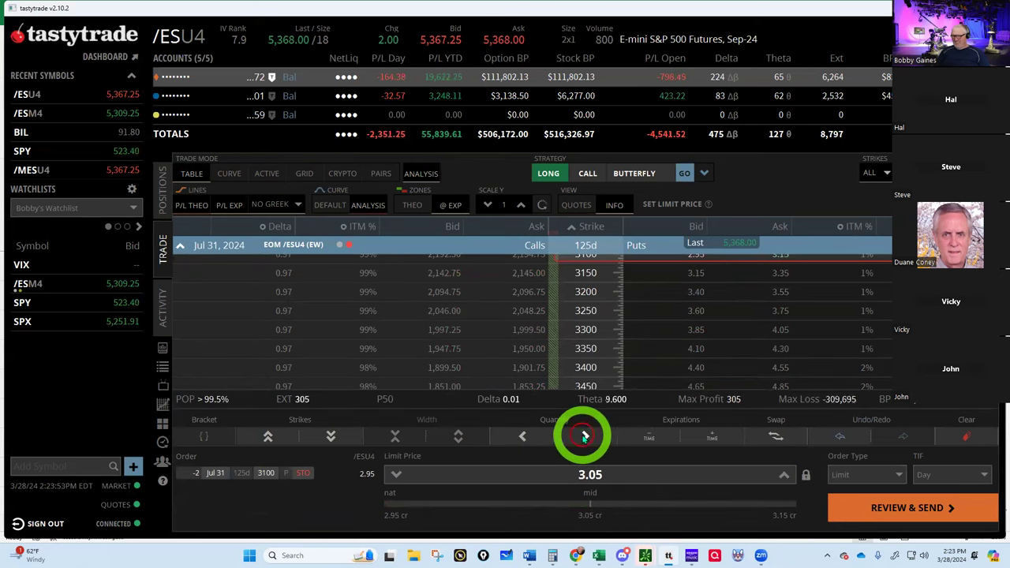
pyautogui.click(585, 437)
pyautogui.click(584, 436)
pyautogui.click(584, 436)
pyautogui.click(584, 436)
pyautogui.click(584, 436)
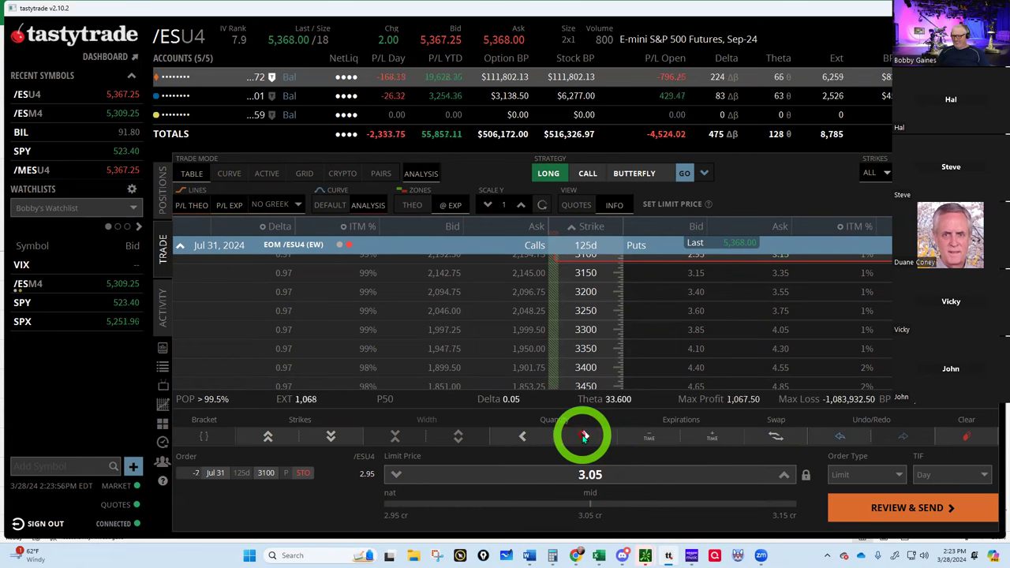
pyautogui.click(522, 437)
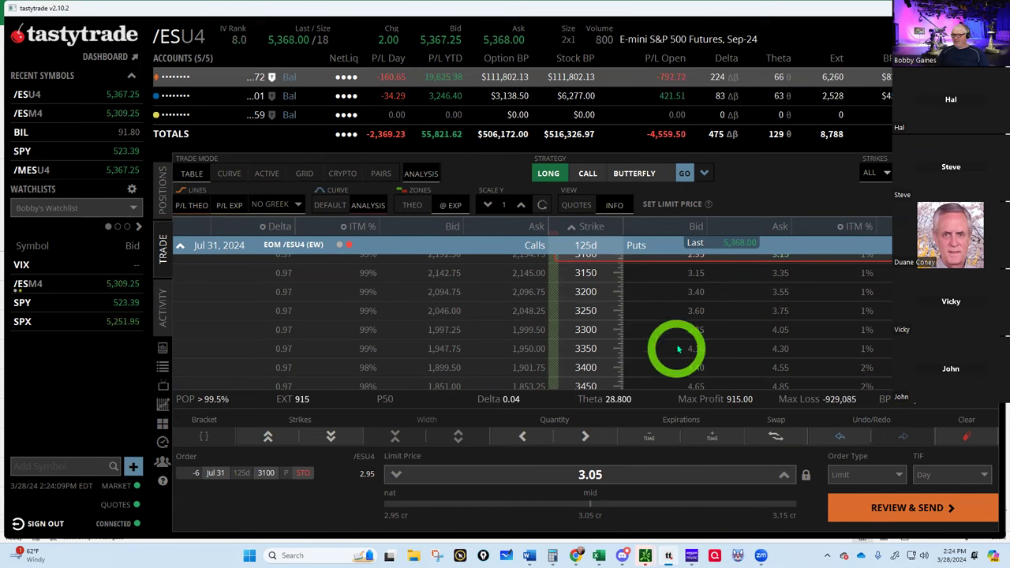
# Clear the order and stage a sale of the Jul 19, 2024 3250 put at a 3.05 limit price.
pyautogui.click(181, 246)
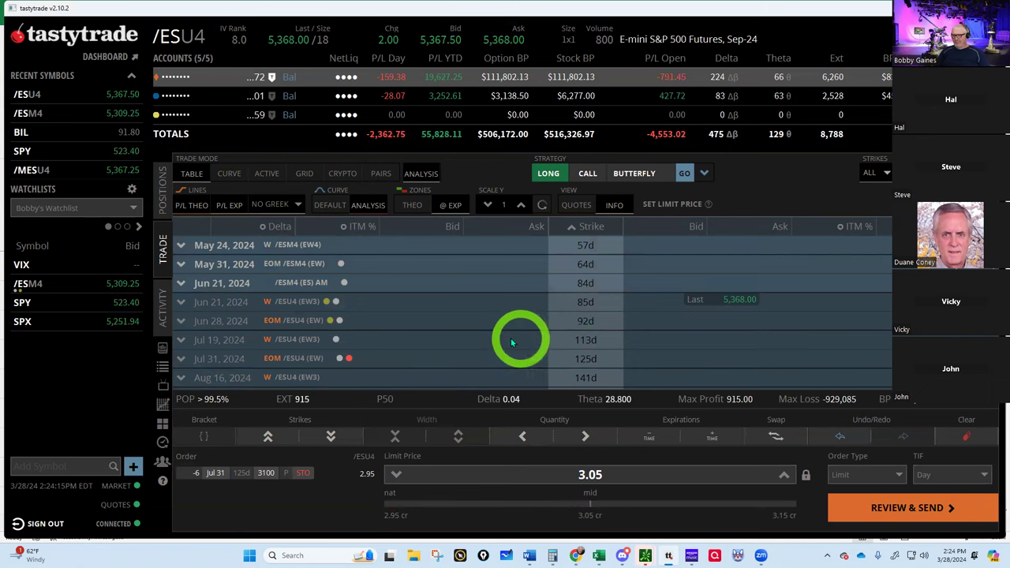
pyautogui.click(206, 341)
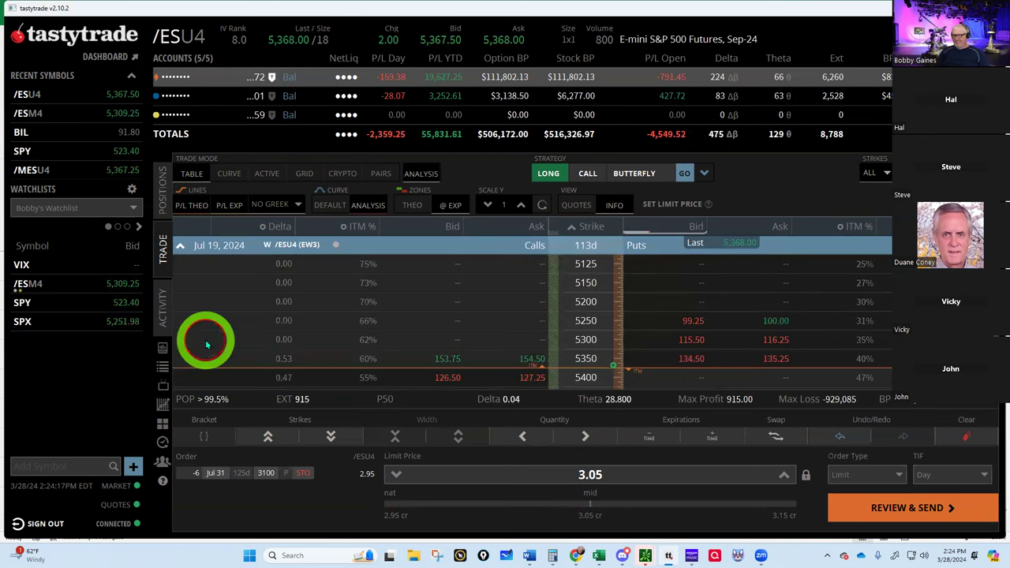
pyautogui.scroll(7, 717, 305)
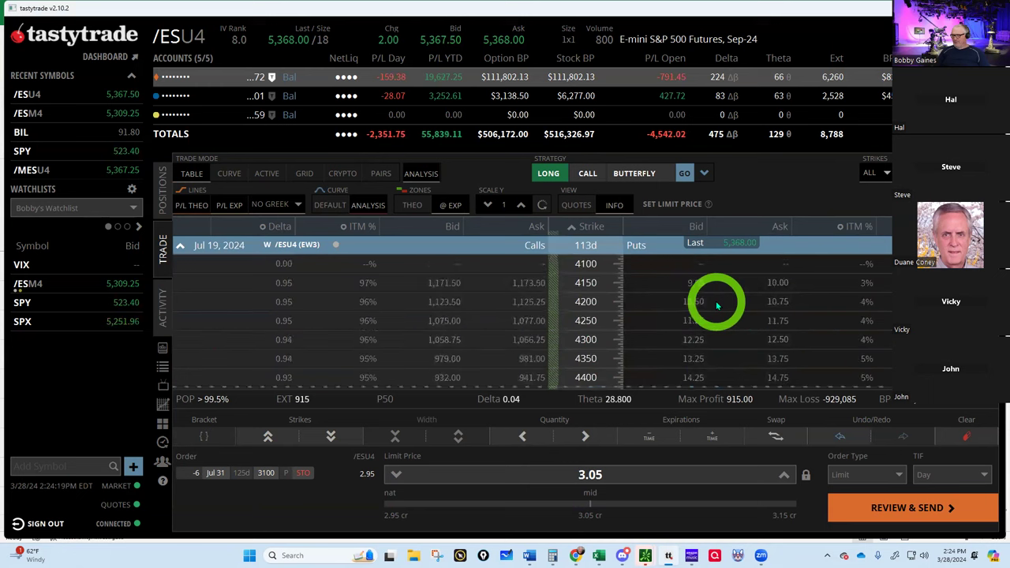
pyautogui.click(967, 430)
pyautogui.scroll(5, 718, 347)
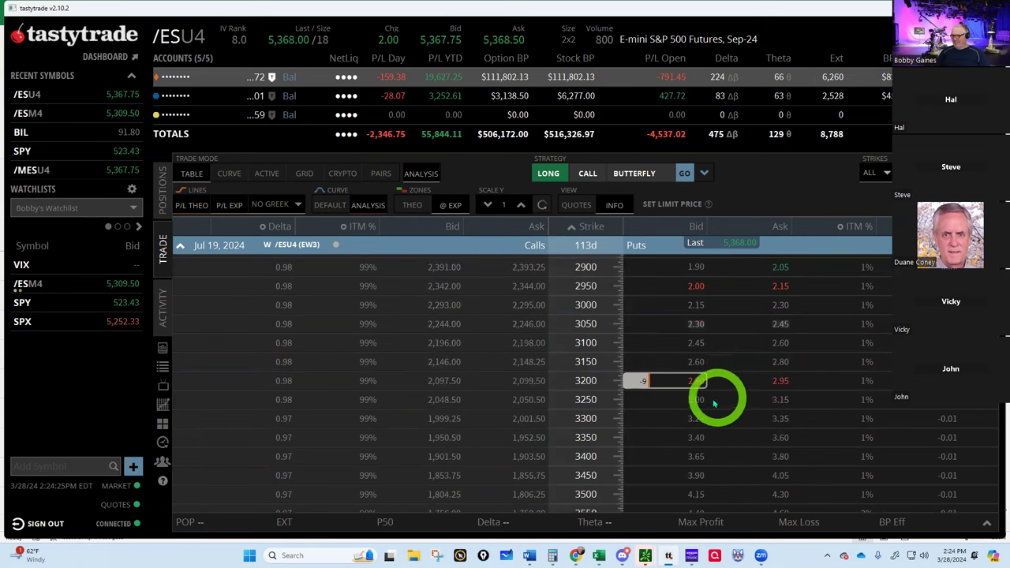
pyautogui.click(694, 400)
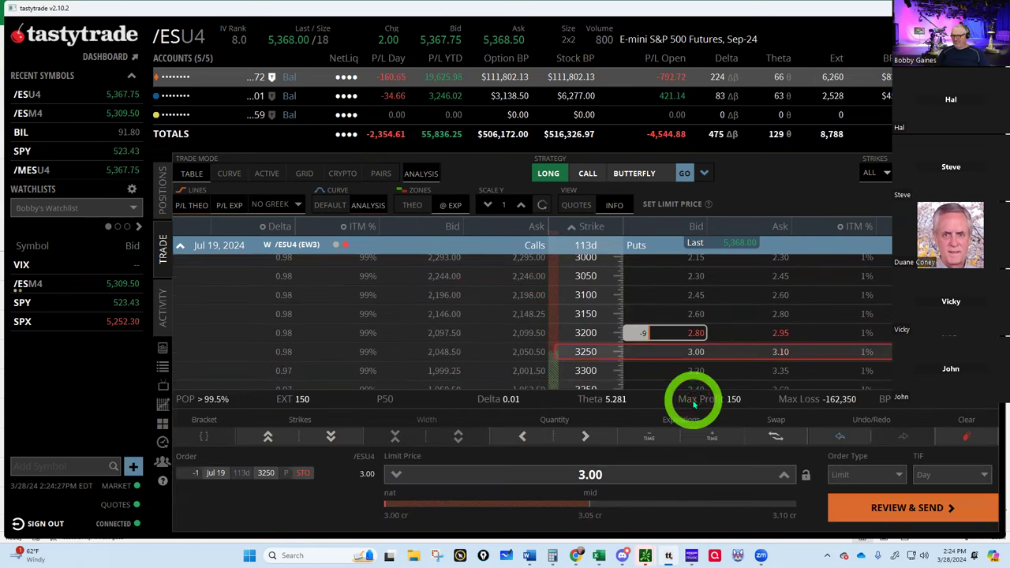
pyautogui.click(784, 474)
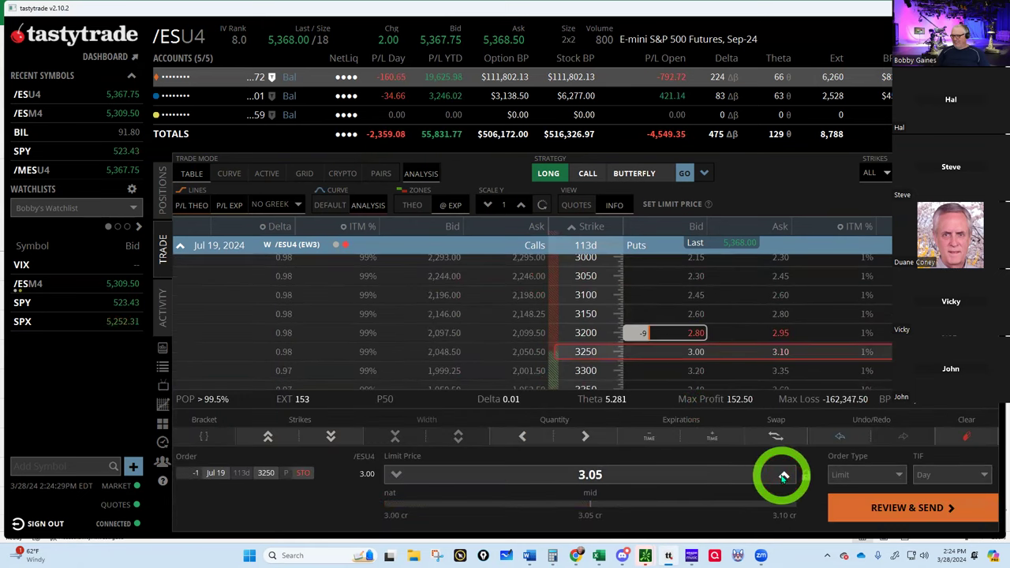
# Raise the Jul 19 3250 put order to 6 contracts for comparison and clear it.
pyautogui.click(585, 436)
pyautogui.click(586, 436)
pyautogui.click(586, 437)
pyautogui.click(585, 436)
pyautogui.click(585, 436)
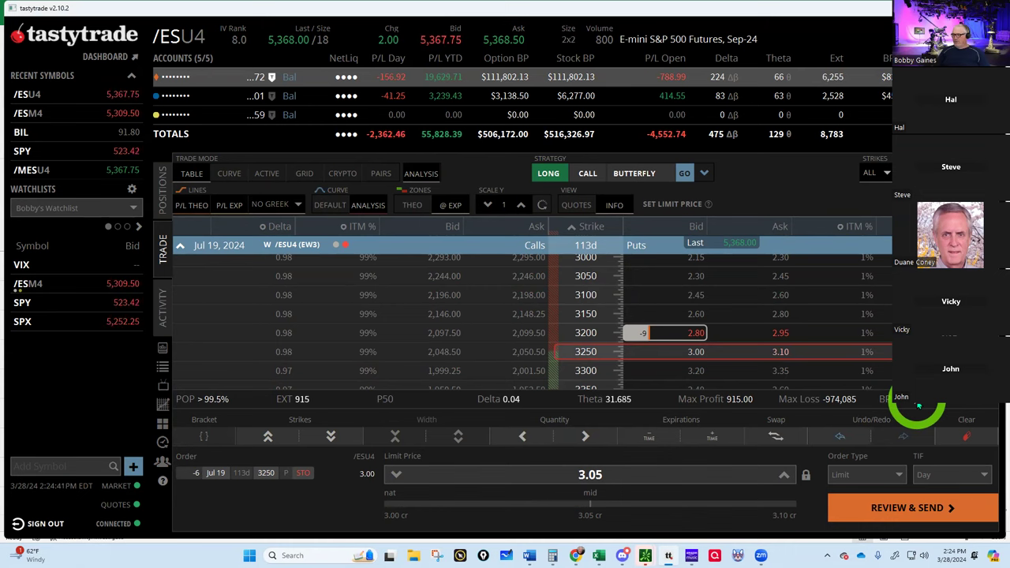
pyautogui.click(966, 436)
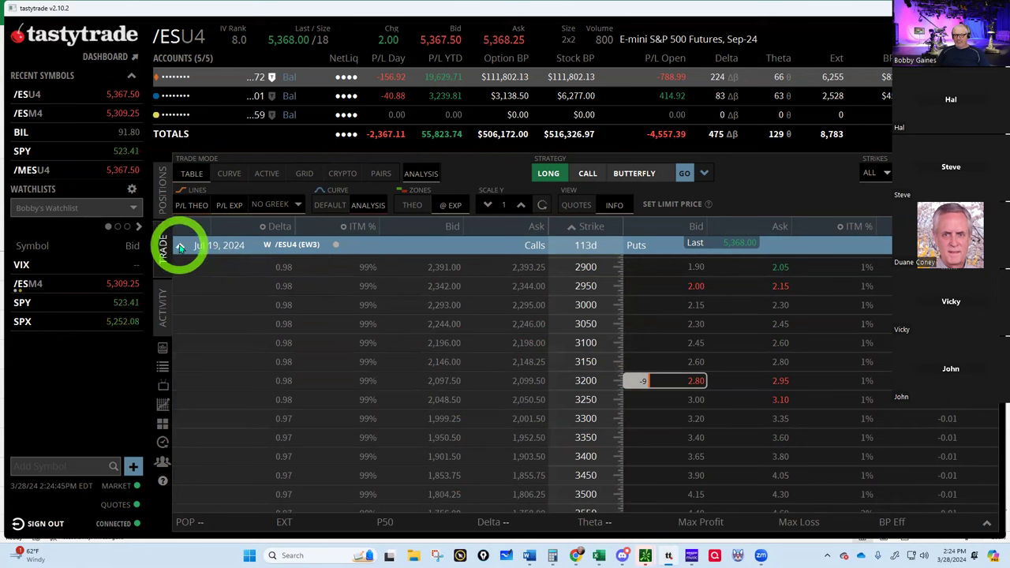
# Stage a sell-to-open order for 6 contracts of the Jul 31, 2024 3100 put at a 3.05 limit price.
pyautogui.click(179, 247)
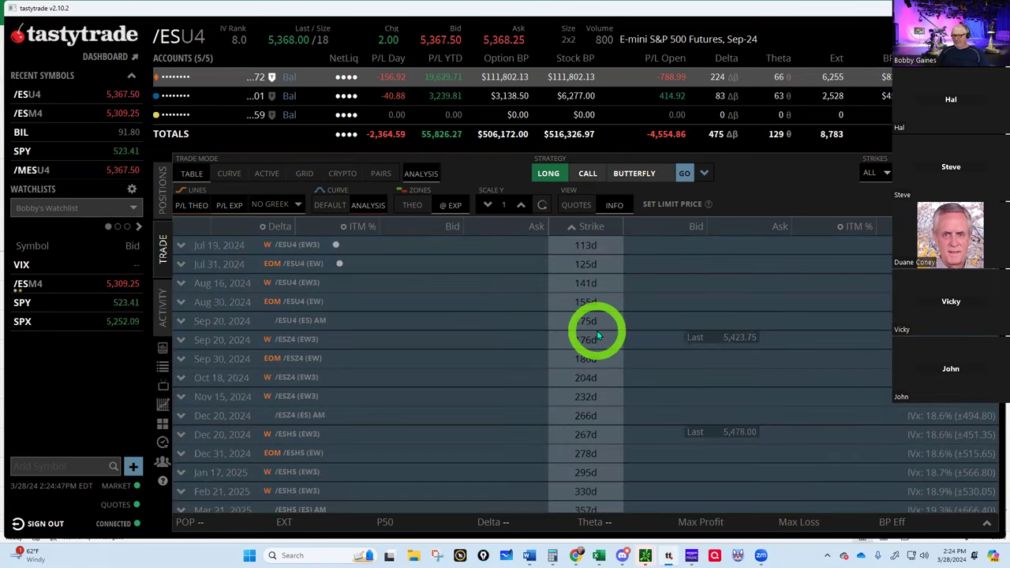
pyautogui.click(199, 266)
pyautogui.scroll(7, 773, 394)
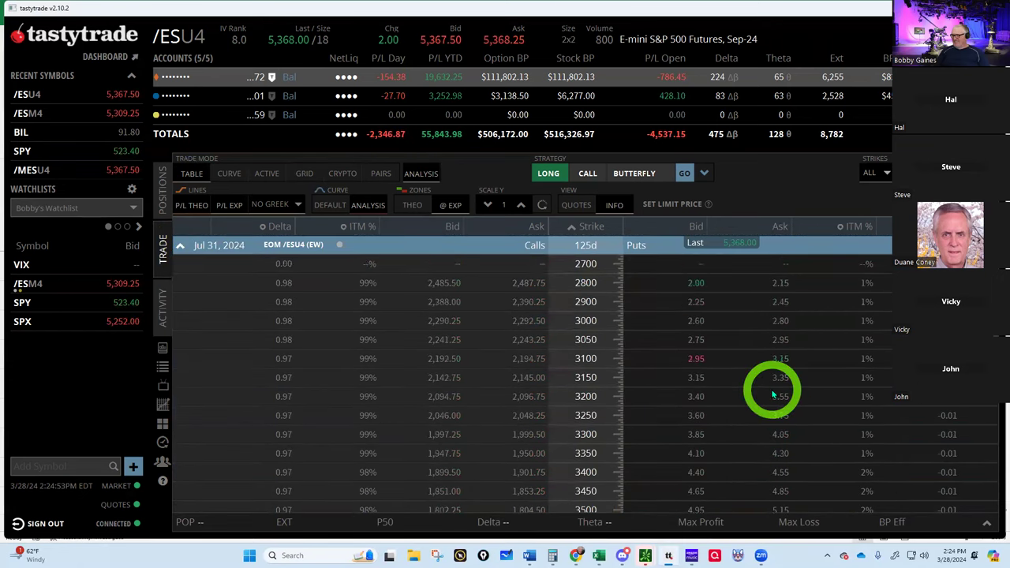
pyautogui.click(695, 359)
pyautogui.click(585, 436)
pyautogui.click(584, 435)
pyautogui.click(585, 435)
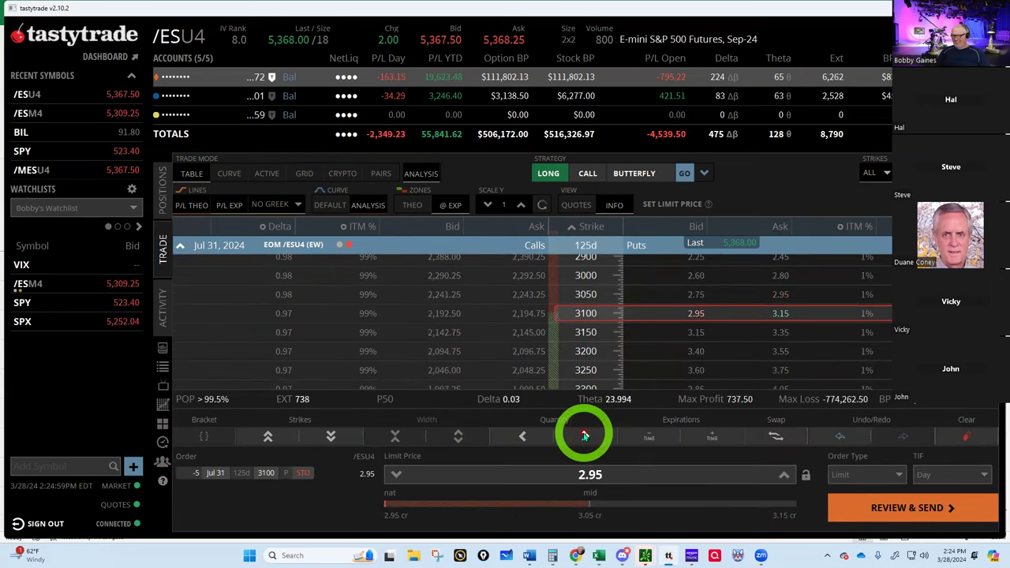
pyautogui.click(784, 475)
pyautogui.click(784, 475)
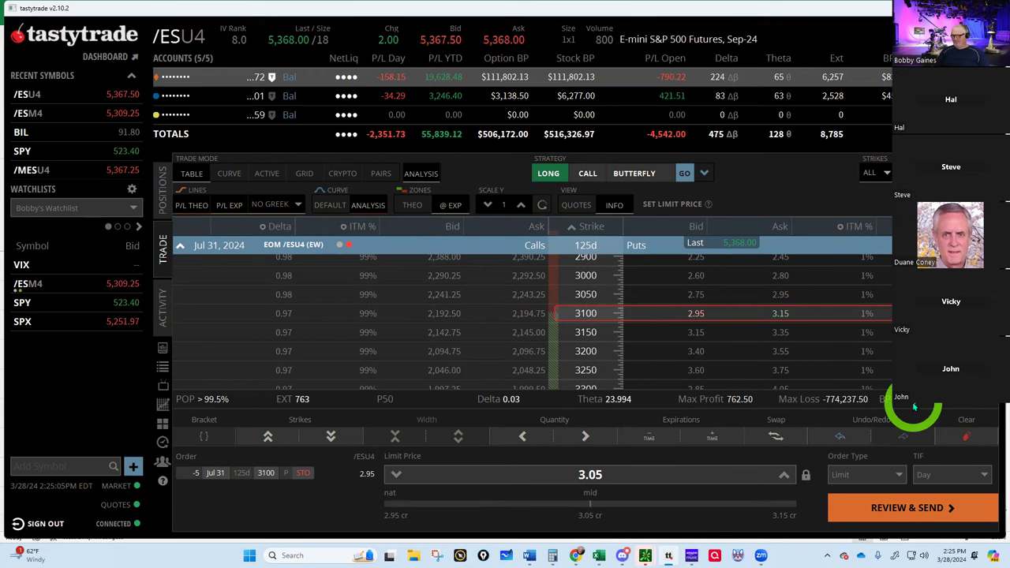
pyautogui.click(585, 436)
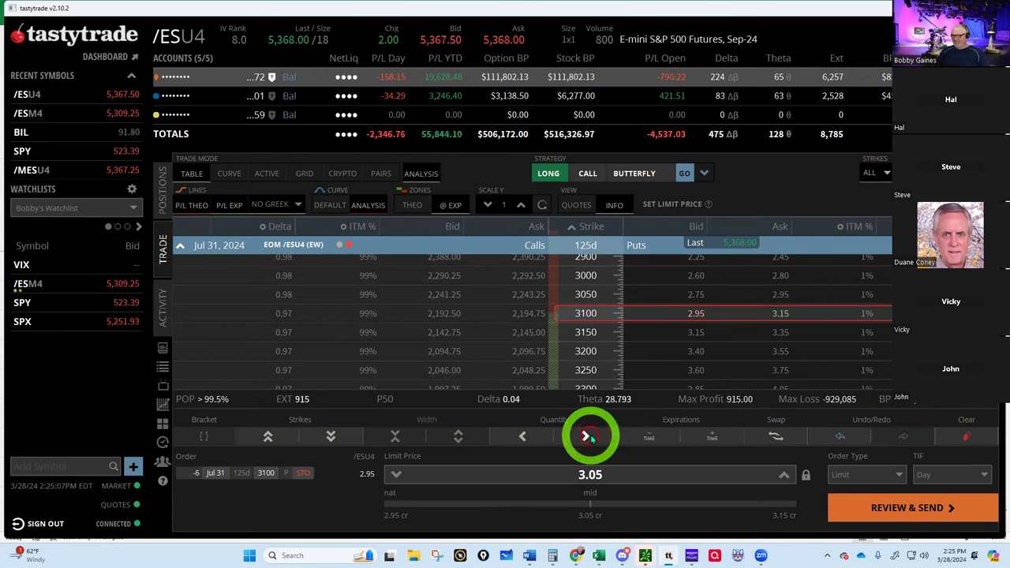
# Review the 6-contract 3100 put order for the MEGA IRA account and send it.
pyautogui.click(919, 404)
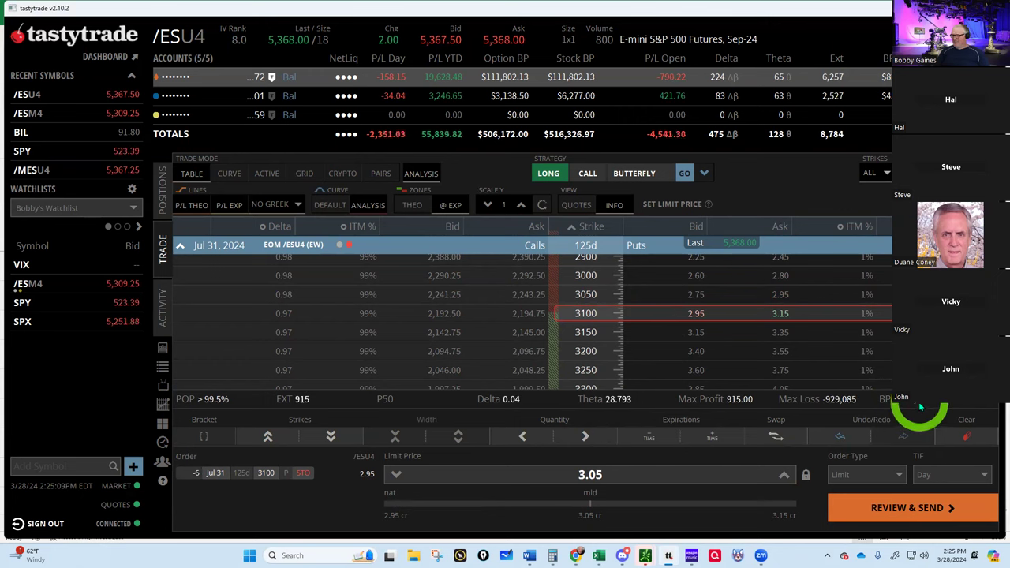
pyautogui.click(905, 509)
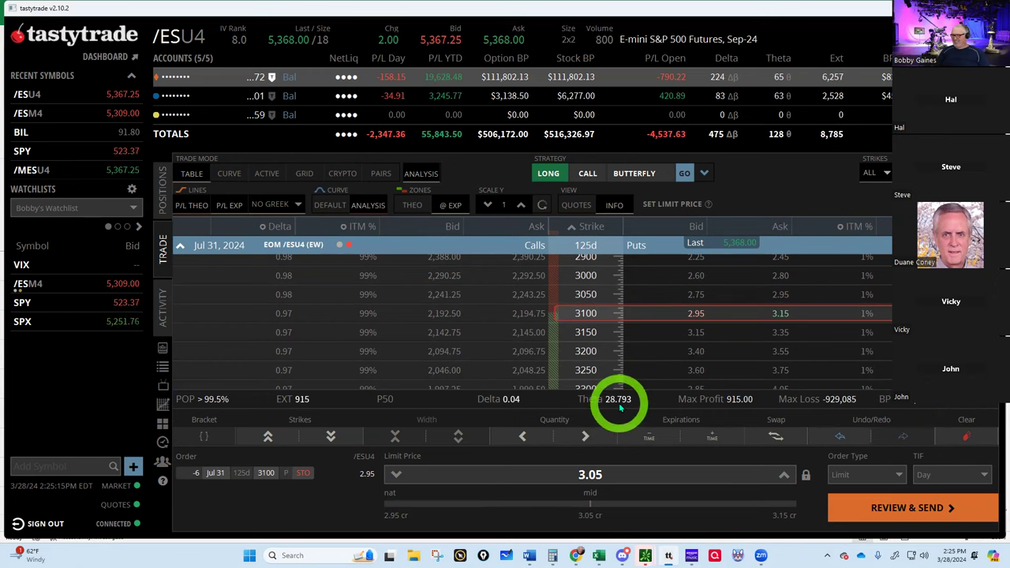
pyautogui.click(905, 508)
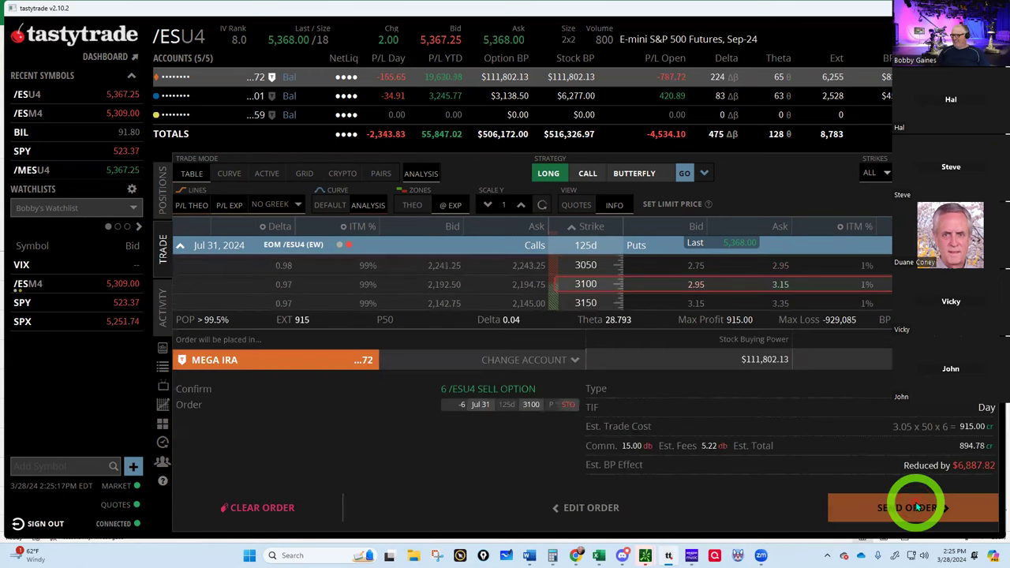
pyautogui.click(907, 507)
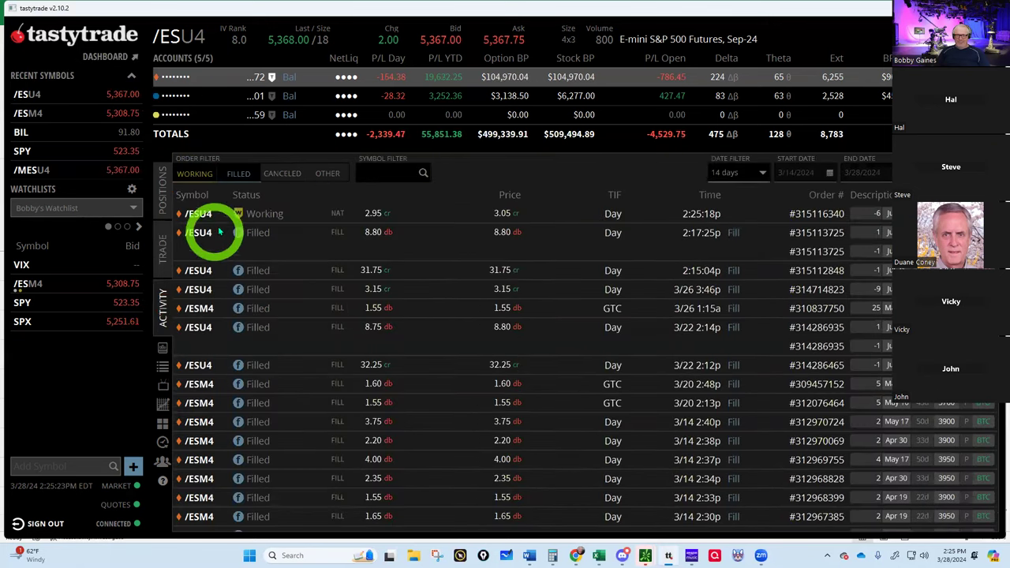
# Replace the working 3100 put order with a 3.00 limit price and send it.
pyautogui.rightClick(254, 215)
pyautogui.click(225, 238)
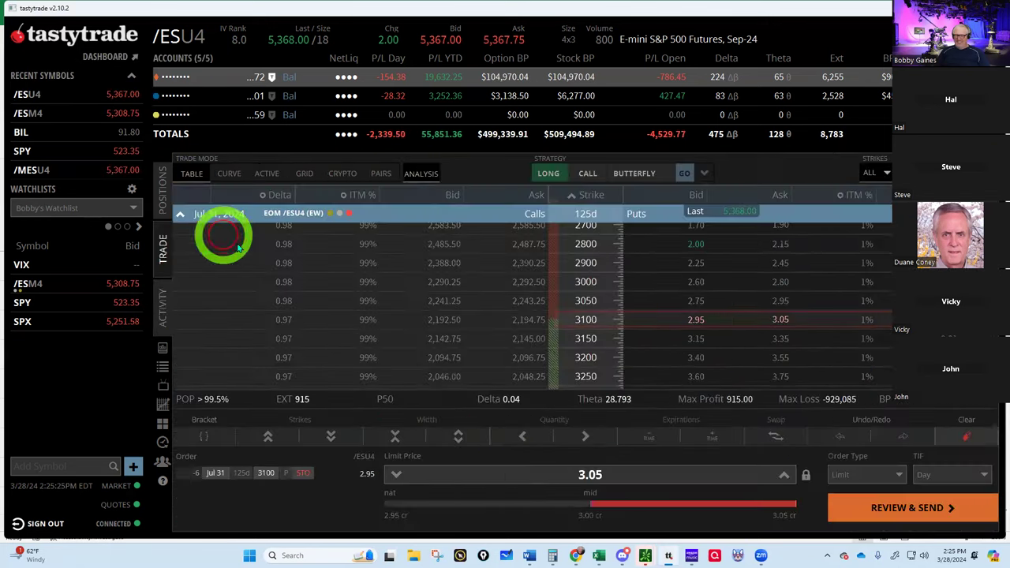
pyautogui.click(396, 474)
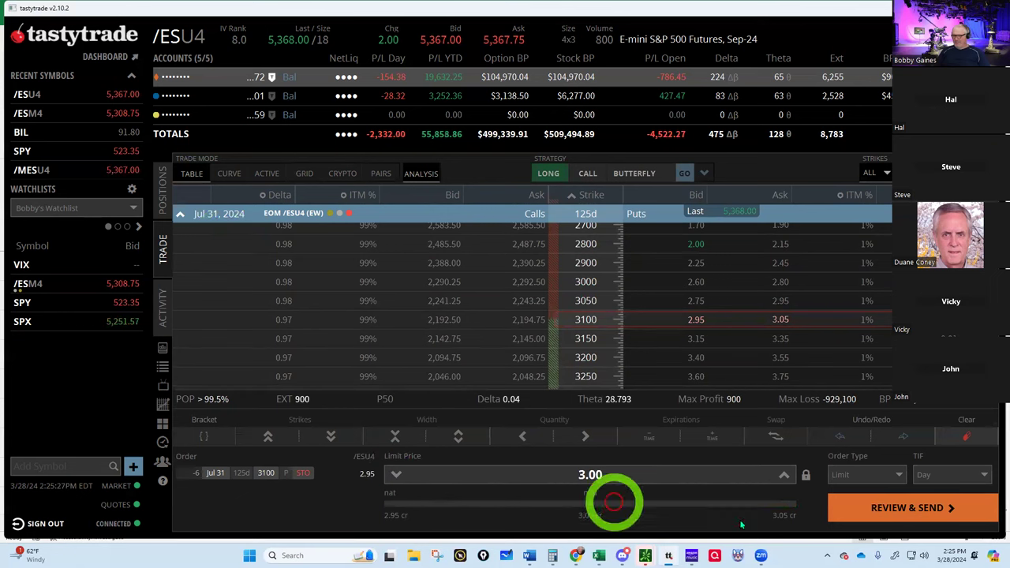
pyautogui.click(890, 504)
pyautogui.click(889, 508)
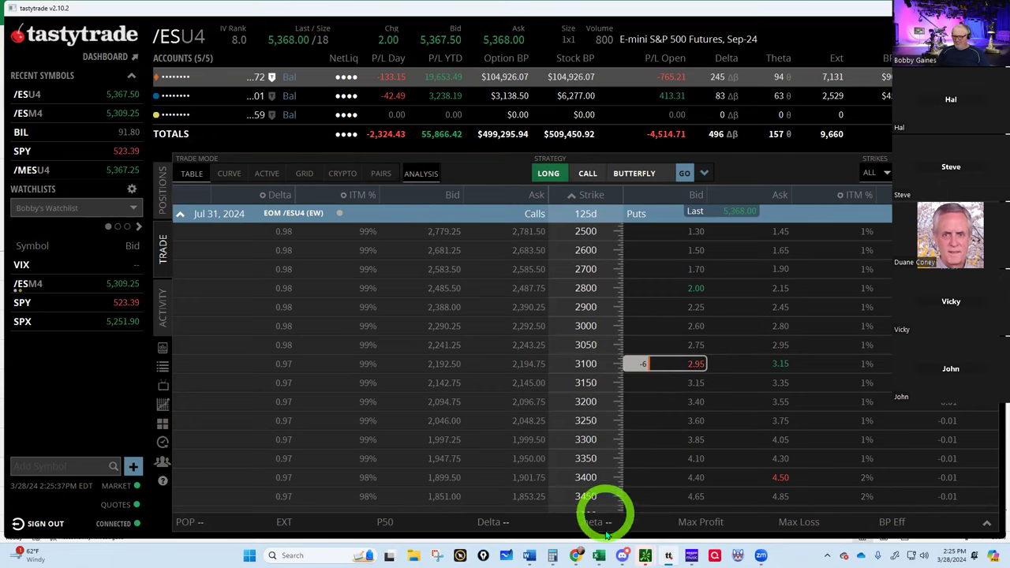
# Switch to the Excel workbook and enter strike 3100 and price 3.00 in row 68 of the Trades sheet.
pyautogui.click(600, 556)
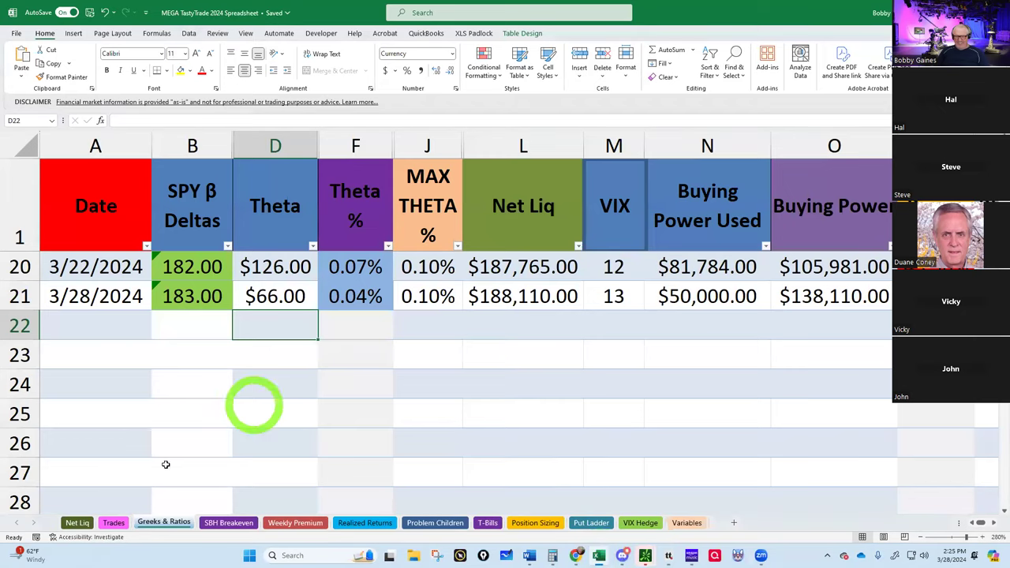
pyautogui.click(113, 524)
pyautogui.scroll(-10, 208, 450)
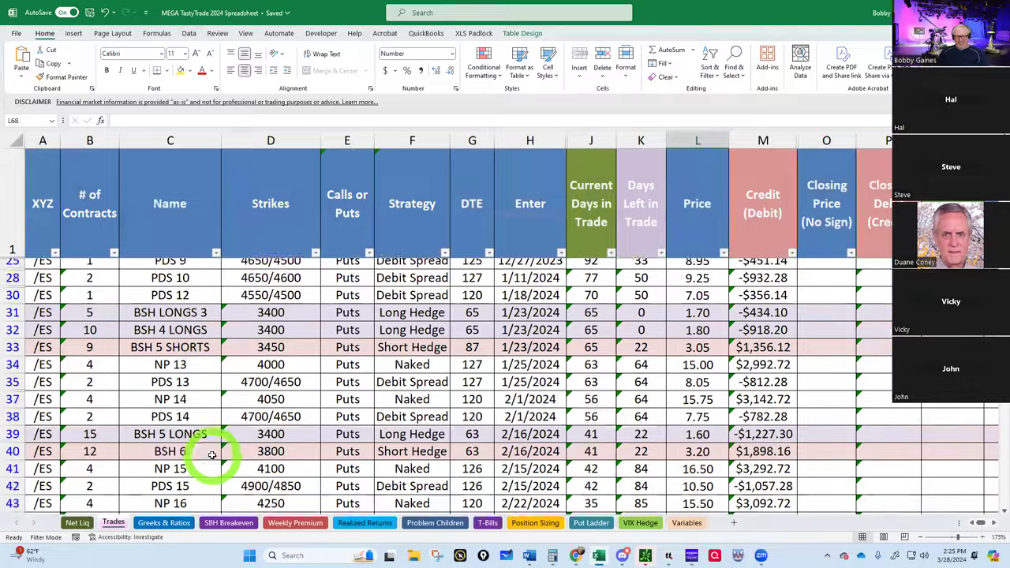
pyautogui.scroll(-3, 211, 453)
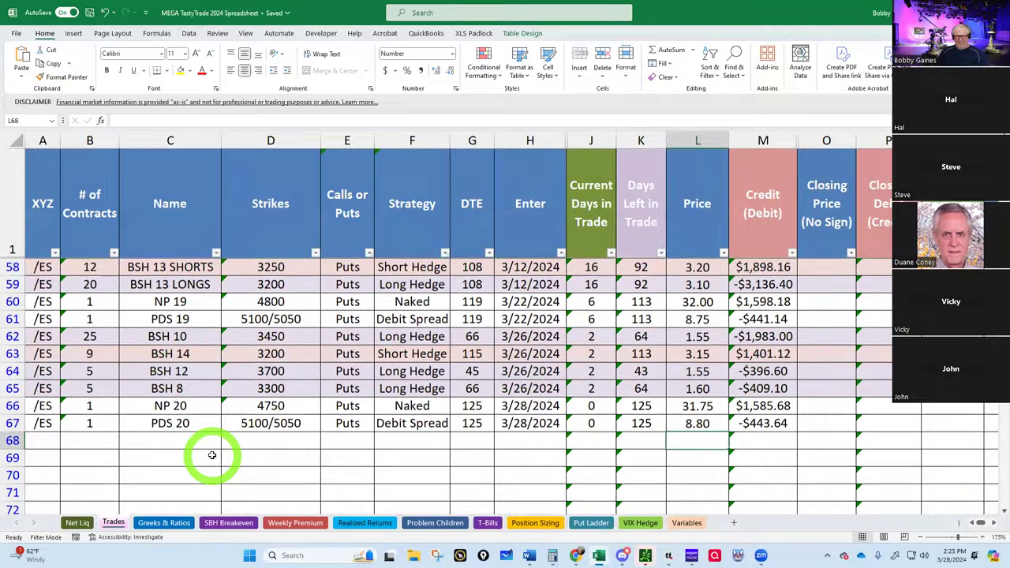
pyautogui.click(263, 440)
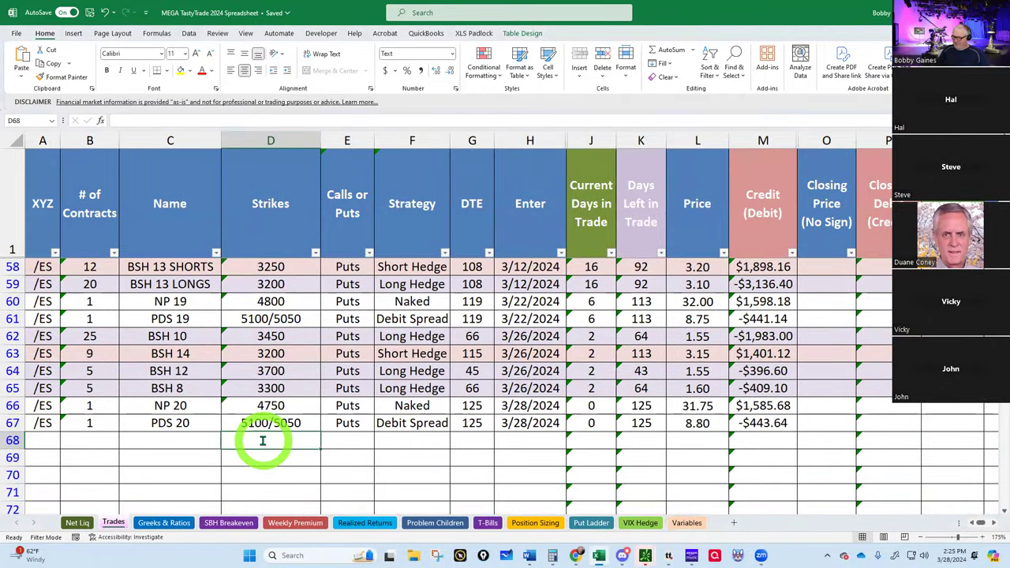
pyautogui.write('3100')
pyautogui.press('Right')
pyautogui.press('Right')
pyautogui.press('Right')
pyautogui.press('Right')
pyautogui.press('Right')
pyautogui.press('Right')
pyautogui.press('Right')
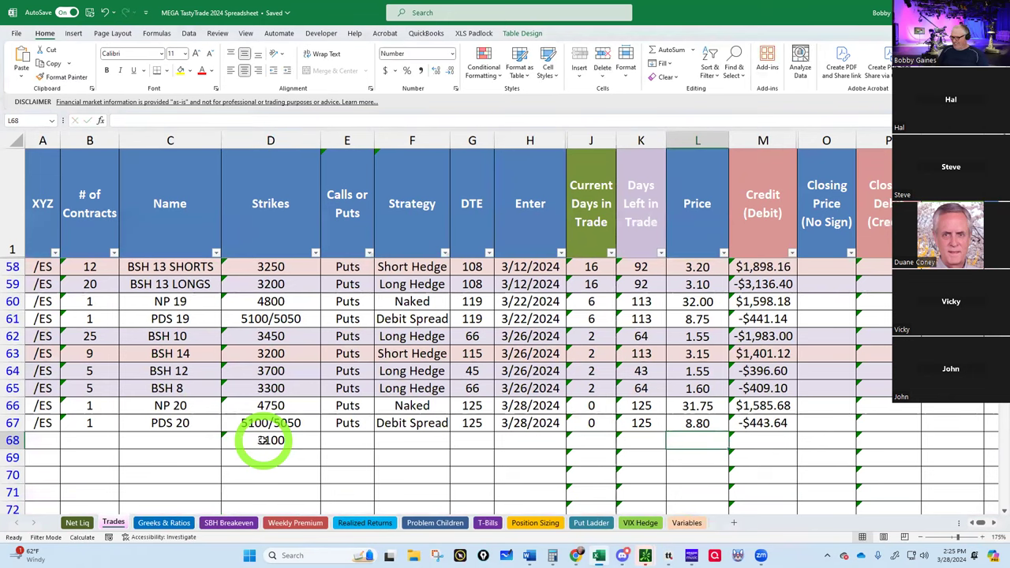
pyautogui.write('3')
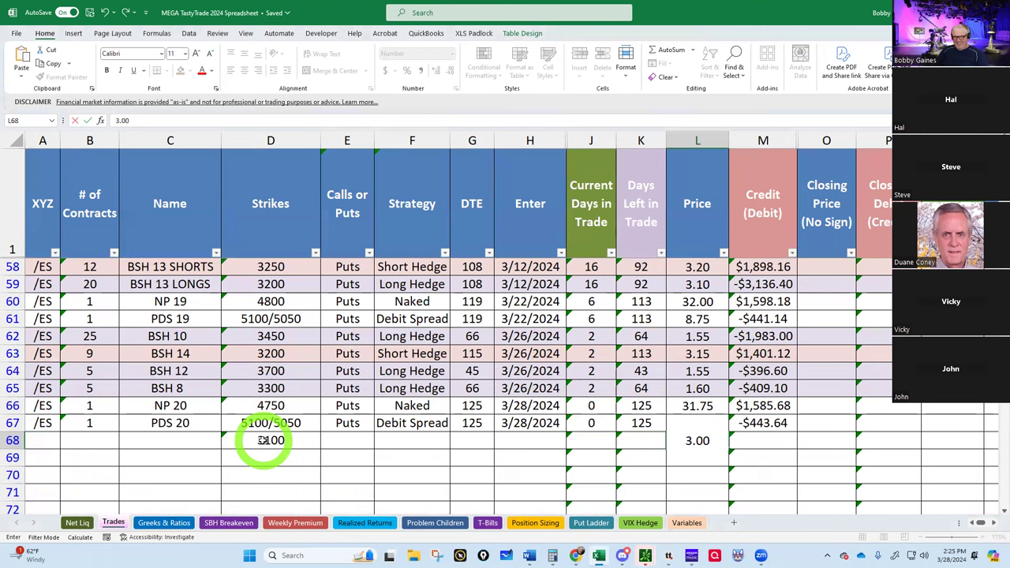
pyautogui.write('.00')
# Set the row 68 trade's underlying to /ES and its number of contracts to 6.
pyautogui.click(34, 439)
pyautogui.click(66, 445)
pyautogui.click(35, 463)
pyautogui.click(66, 444)
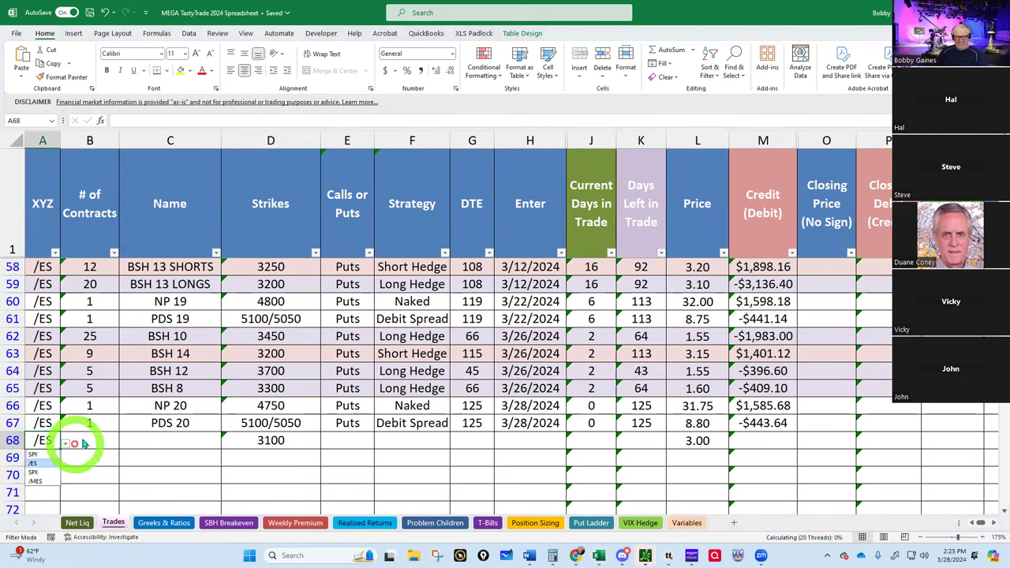
pyautogui.click(85, 441)
pyautogui.write('6')
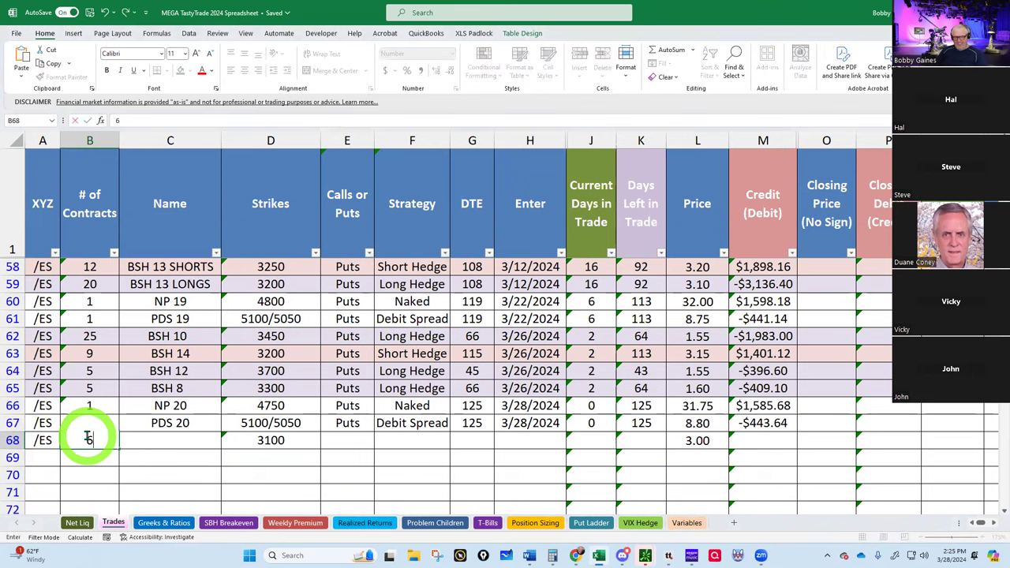
# Name the row 68 trade BSH 15 and classify it as Puts with the Short Hedge strategy.
pyautogui.click(161, 440)
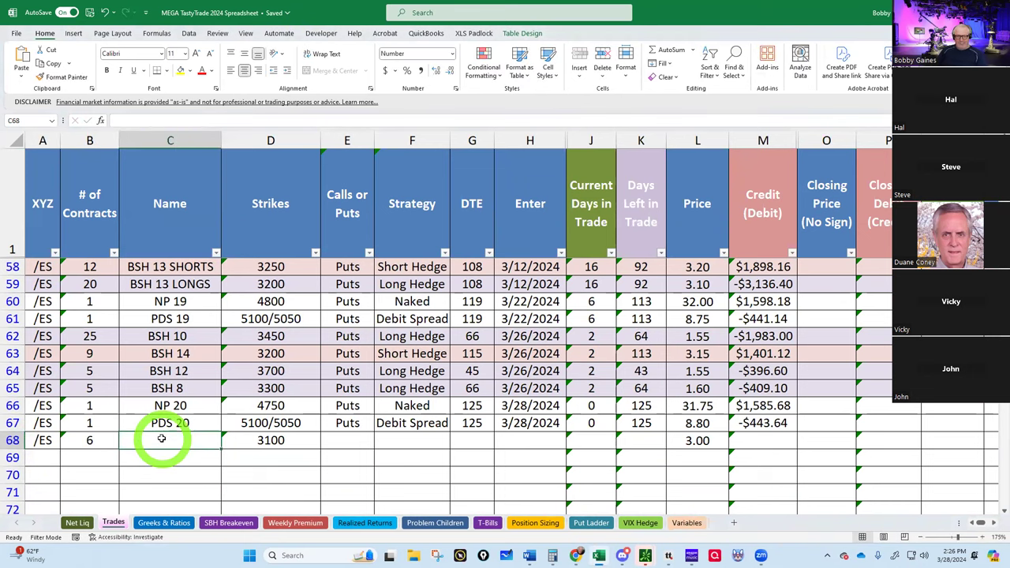
pyautogui.write('b')
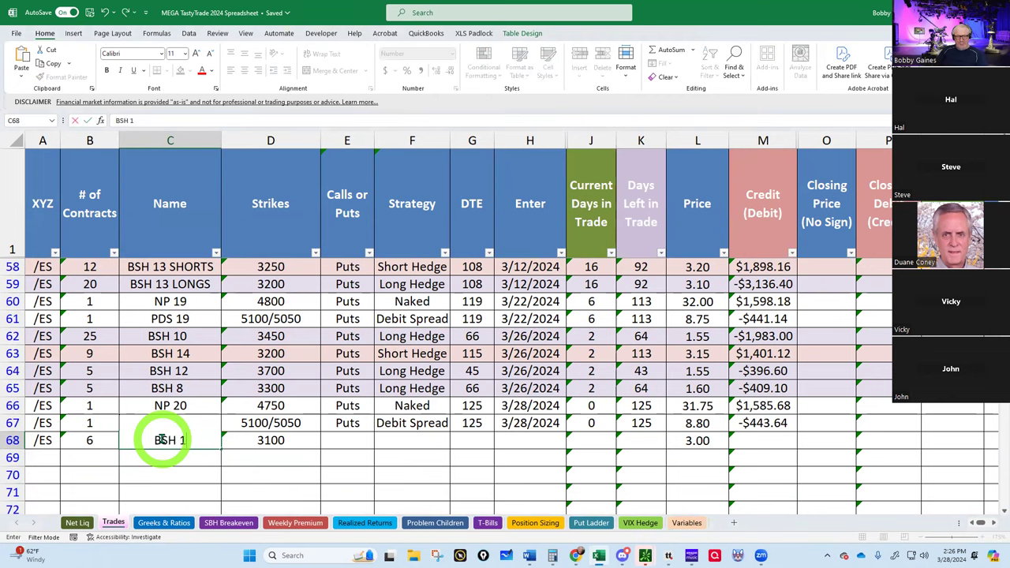
pyautogui.write('SH 15')
pyautogui.press('Tab')
pyautogui.press('Tab')
pyautogui.write('P')
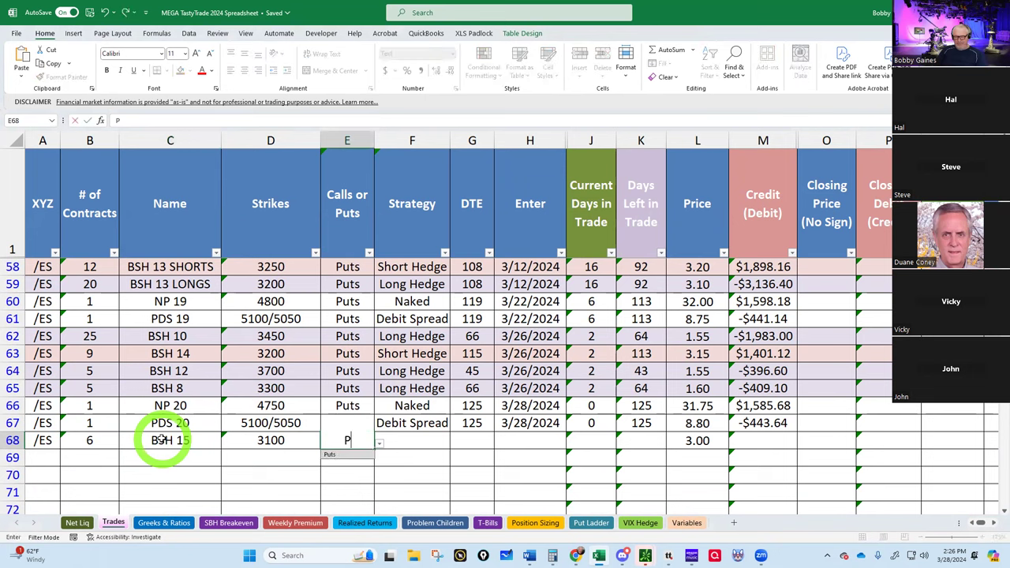
pyautogui.press('Tab')
pyautogui.write('SH')
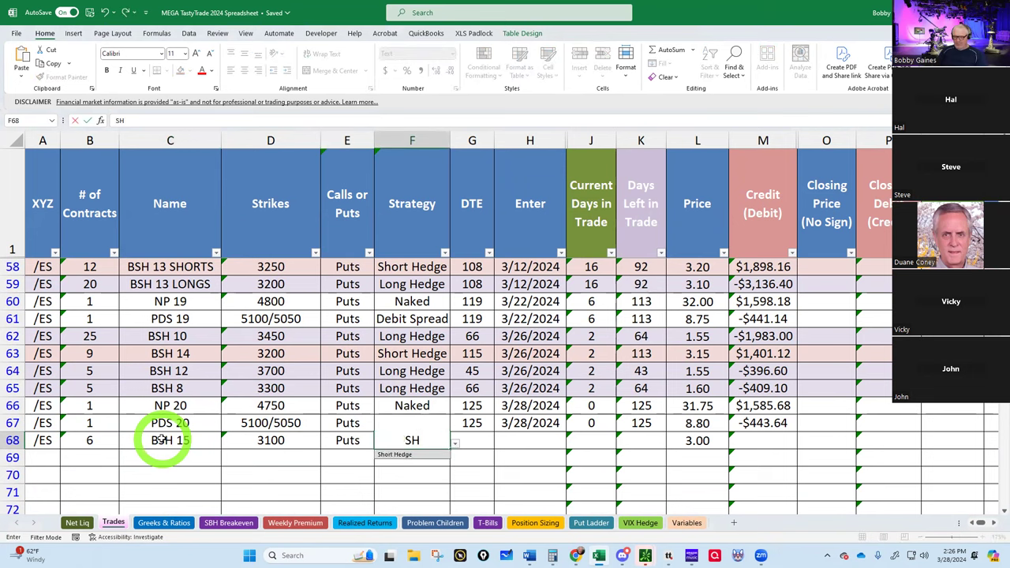
pyautogui.click(398, 454)
# Set the BSH 15 trade's DTE to 125 and its entry date to the current date.
pyautogui.click(473, 441)
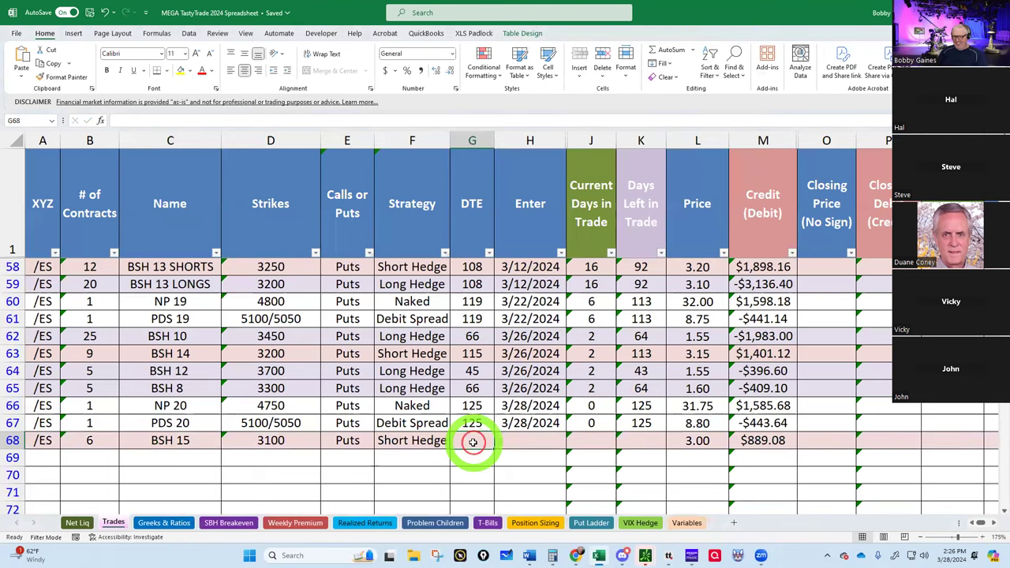
pyautogui.write('125')
pyautogui.press('Tab')
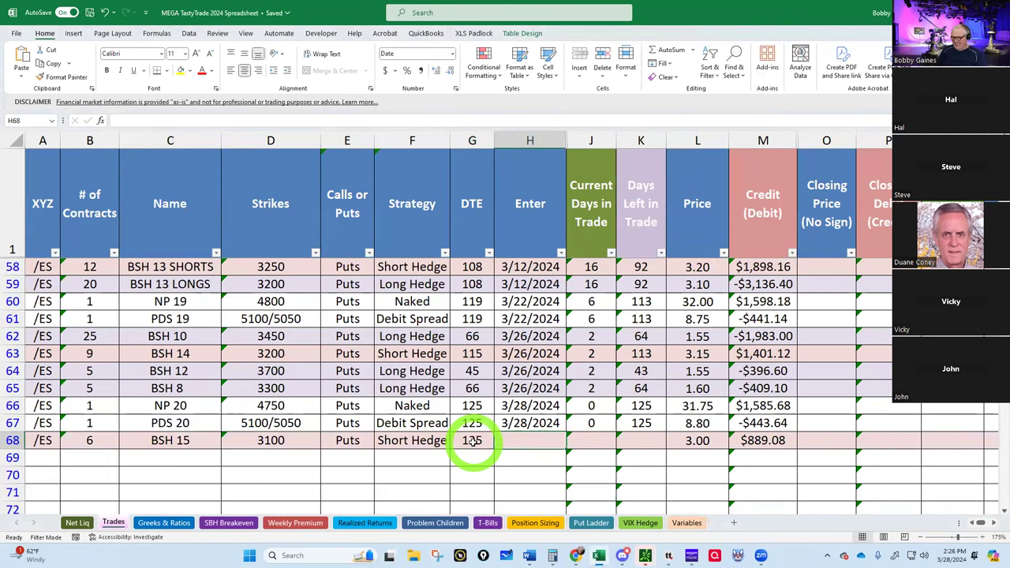
pyautogui.hotkey('ctrl', ';')
pyautogui.press('Return')
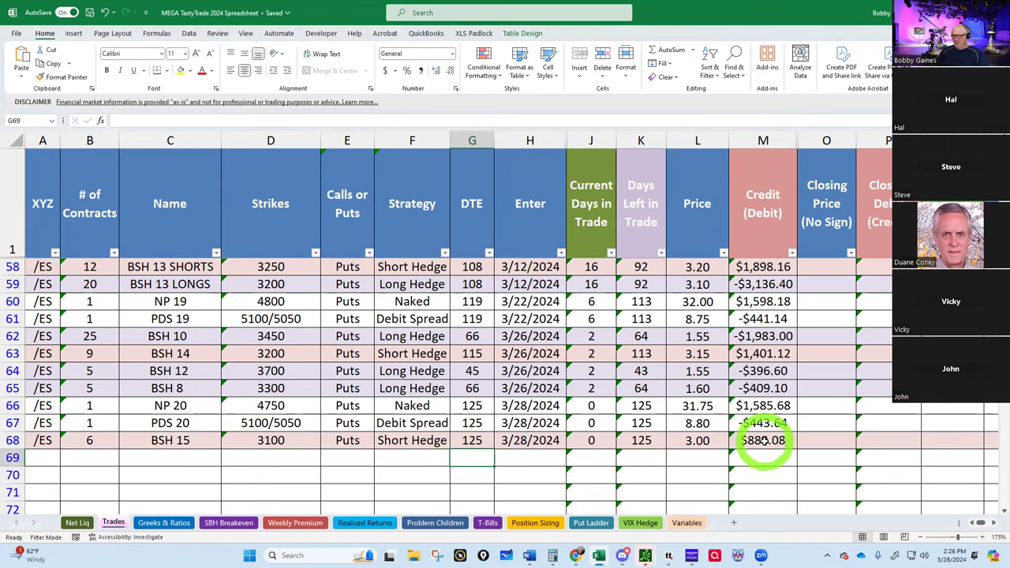
# On the SBH Breakeven sheet, set the /ES price of shorts to 3.00 and the number of BSH tranches to 2.
pyautogui.click(227, 523)
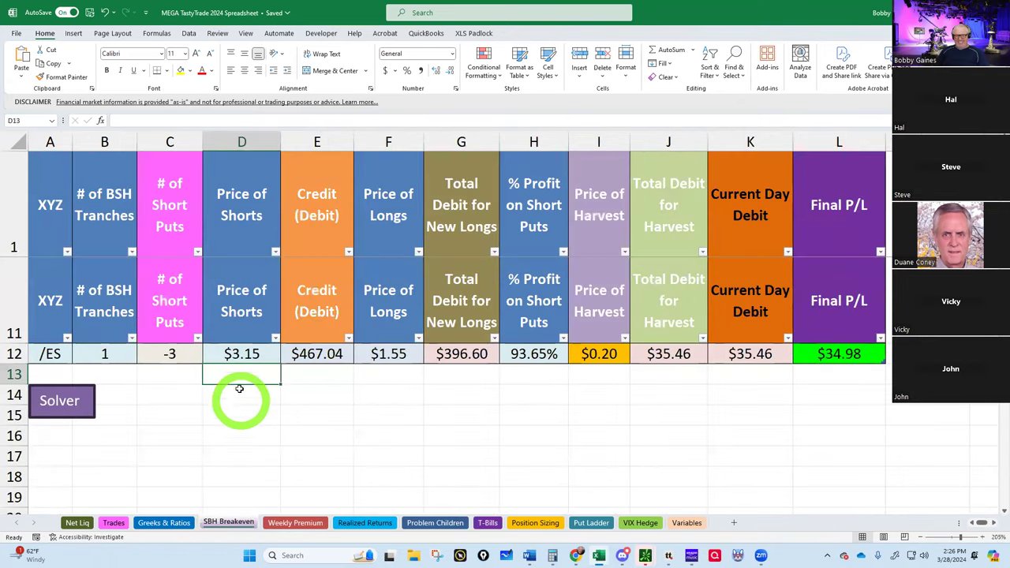
pyautogui.click(241, 354)
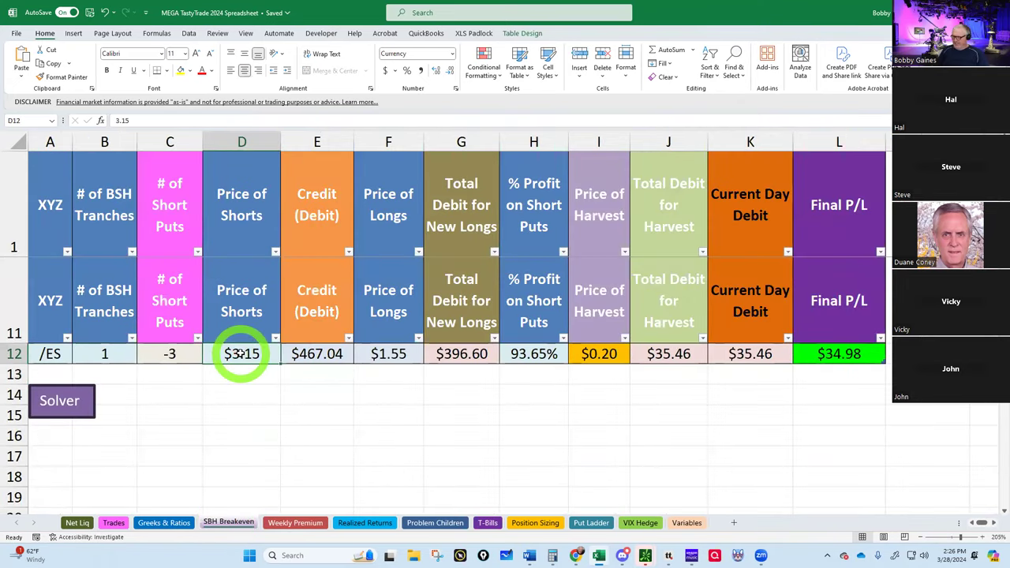
pyautogui.write('3.0')
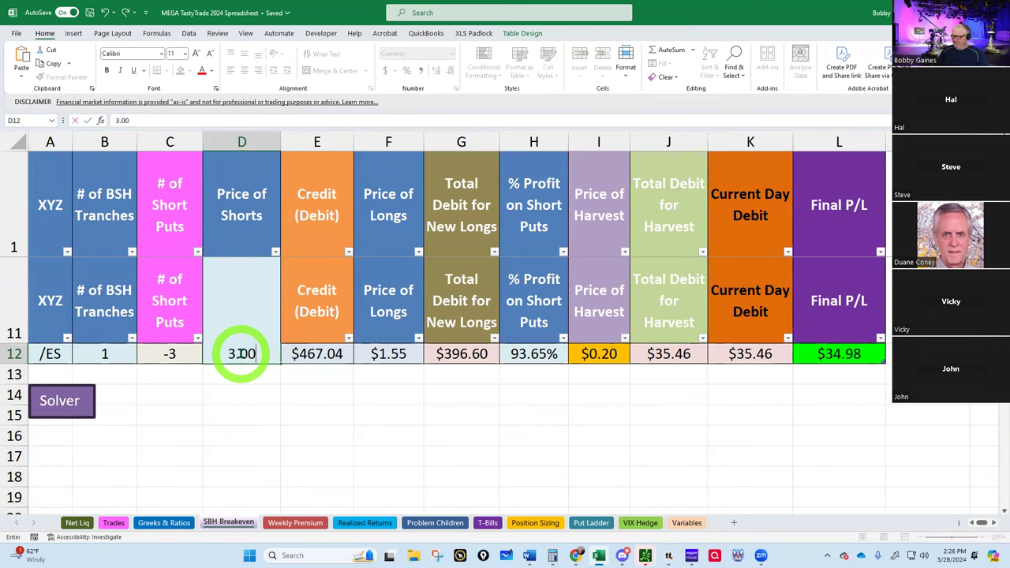
pyautogui.press('Return')
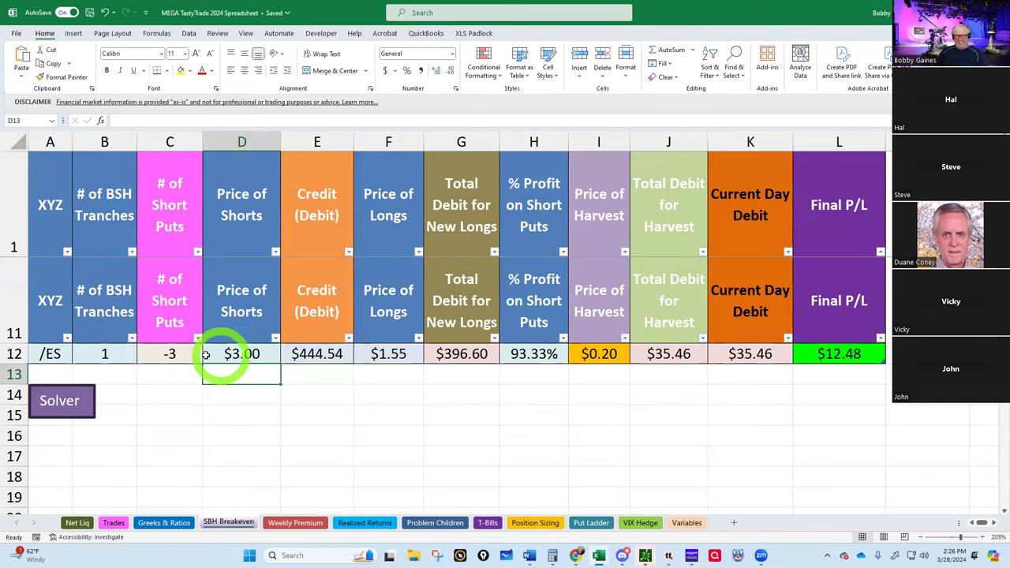
pyautogui.click(102, 354)
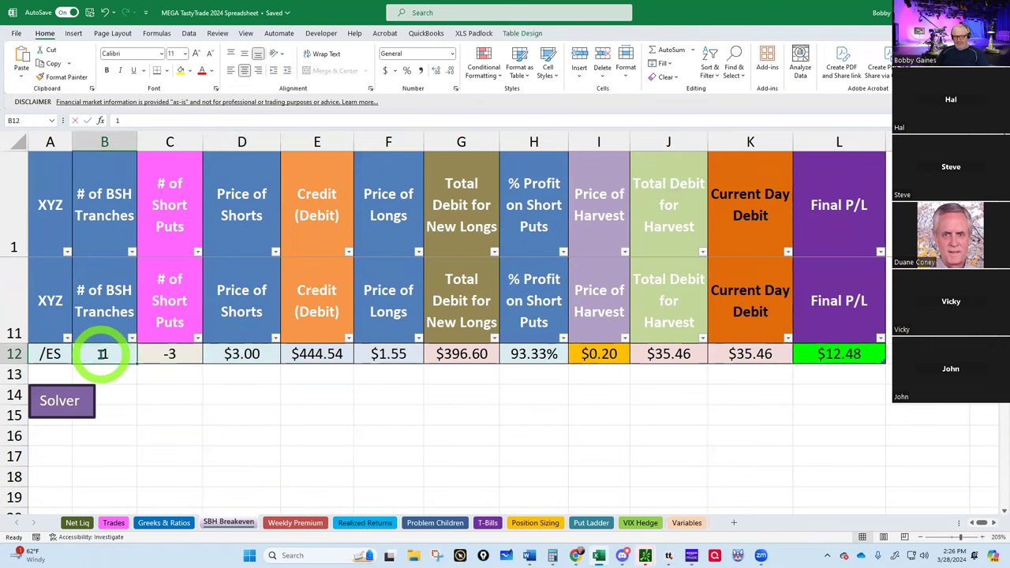
pyautogui.write('2')
pyautogui.press('Return')
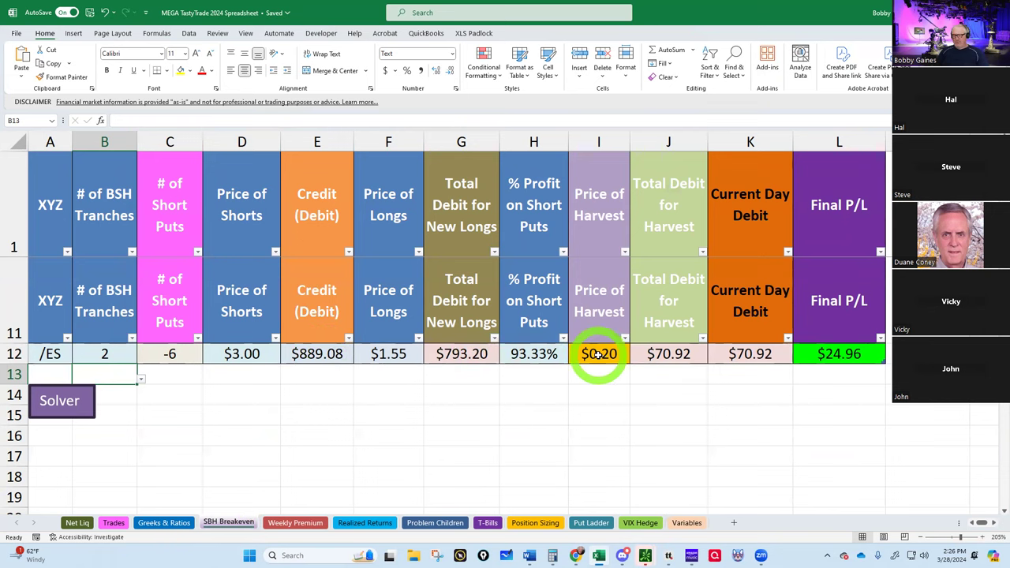
# Run the Solver on the SBH Breakeven sheet and enter 1.55 as the price of longs.
pyautogui.click(53, 400)
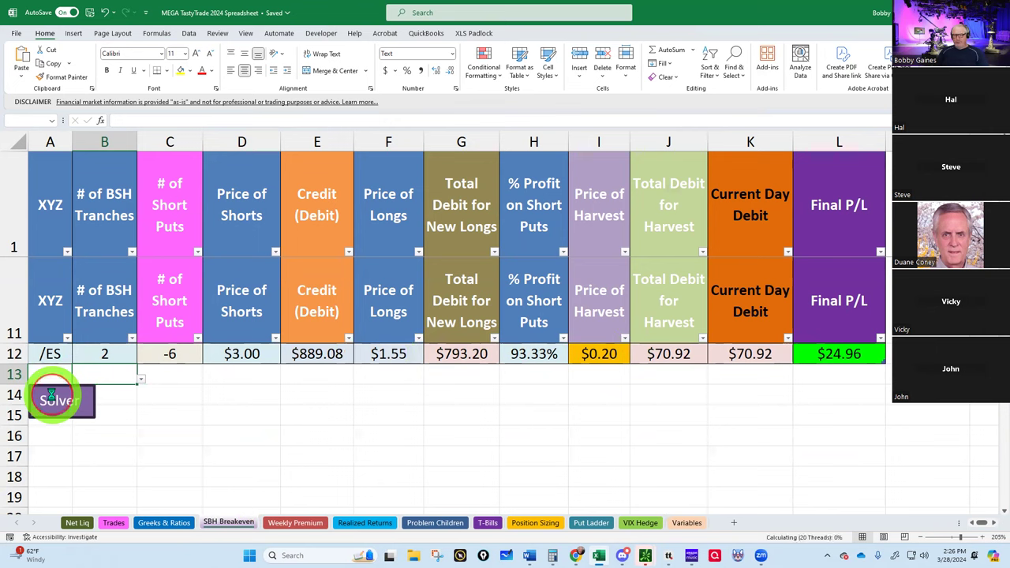
pyautogui.click(393, 354)
pyautogui.write('1.55')
pyautogui.press('Return')
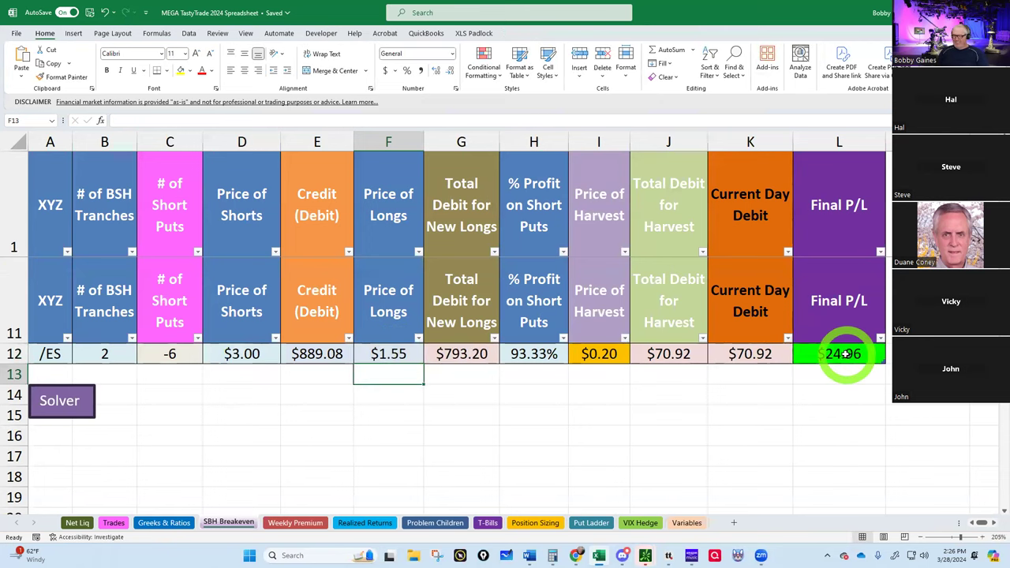
# Switch to tastytrade and stage a buy-to-open order for 10 contracts of the Jul 31, 2024 3050 put at a 1.55 limit price.
pyautogui.moveTo(599, 556)
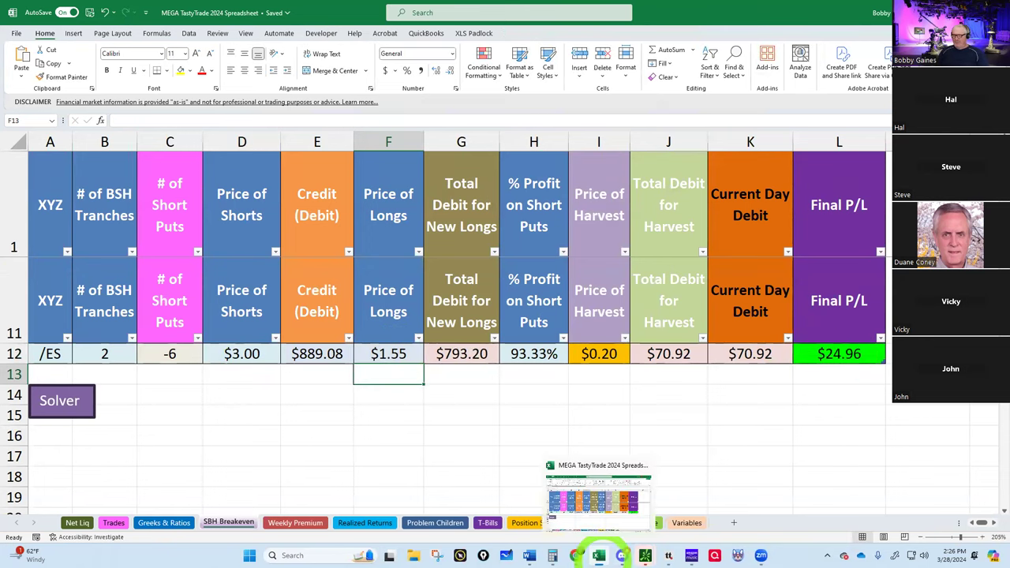
pyautogui.click(668, 556)
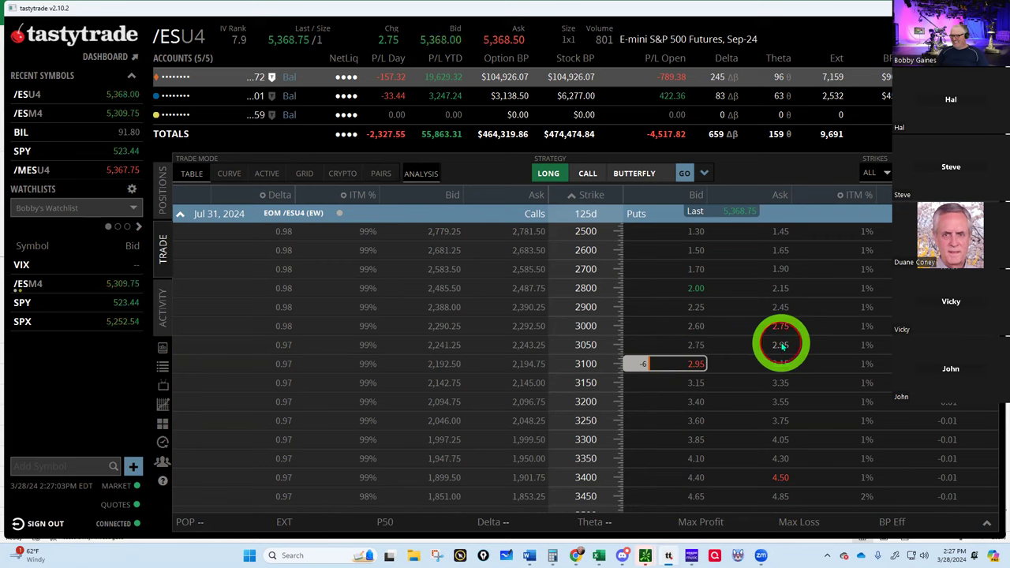
pyautogui.click(780, 344)
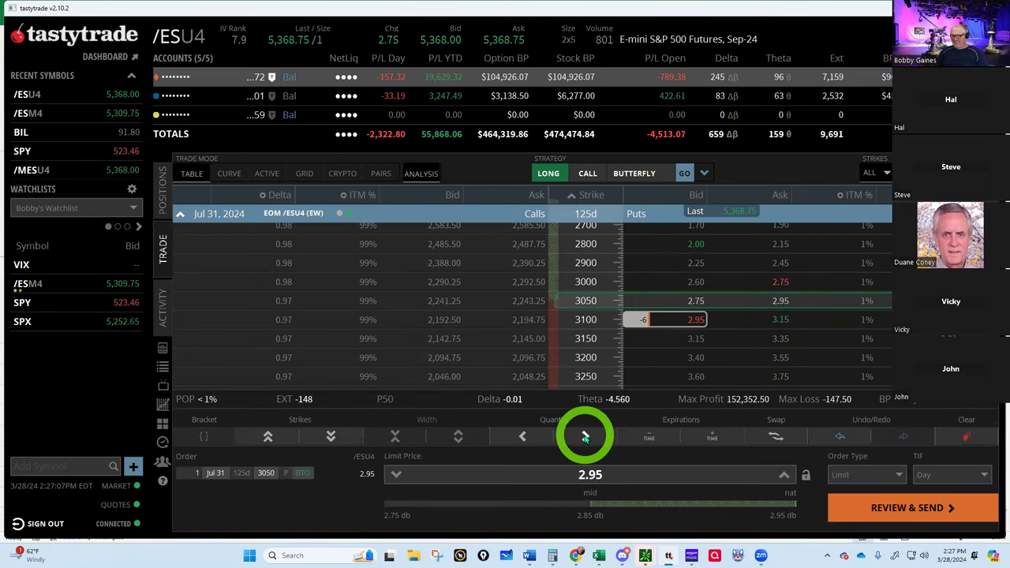
pyautogui.click(585, 437)
pyautogui.click(585, 436)
pyautogui.click(585, 436)
pyautogui.click(585, 436)
pyautogui.click(585, 437)
pyautogui.click(584, 436)
pyautogui.click(584, 436)
pyautogui.click(584, 436)
pyautogui.click(585, 437)
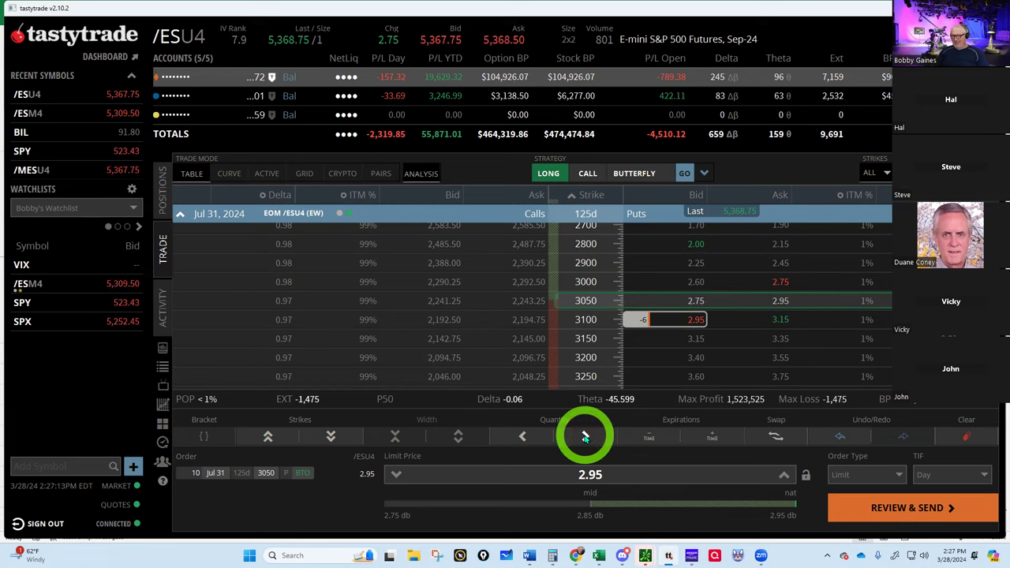
pyautogui.click(580, 474)
pyautogui.write('1')
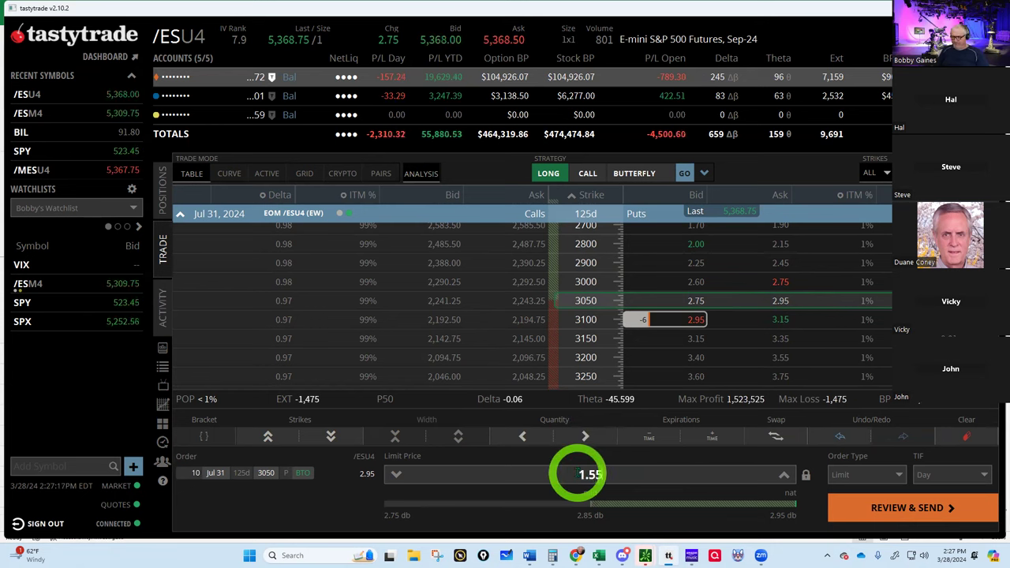